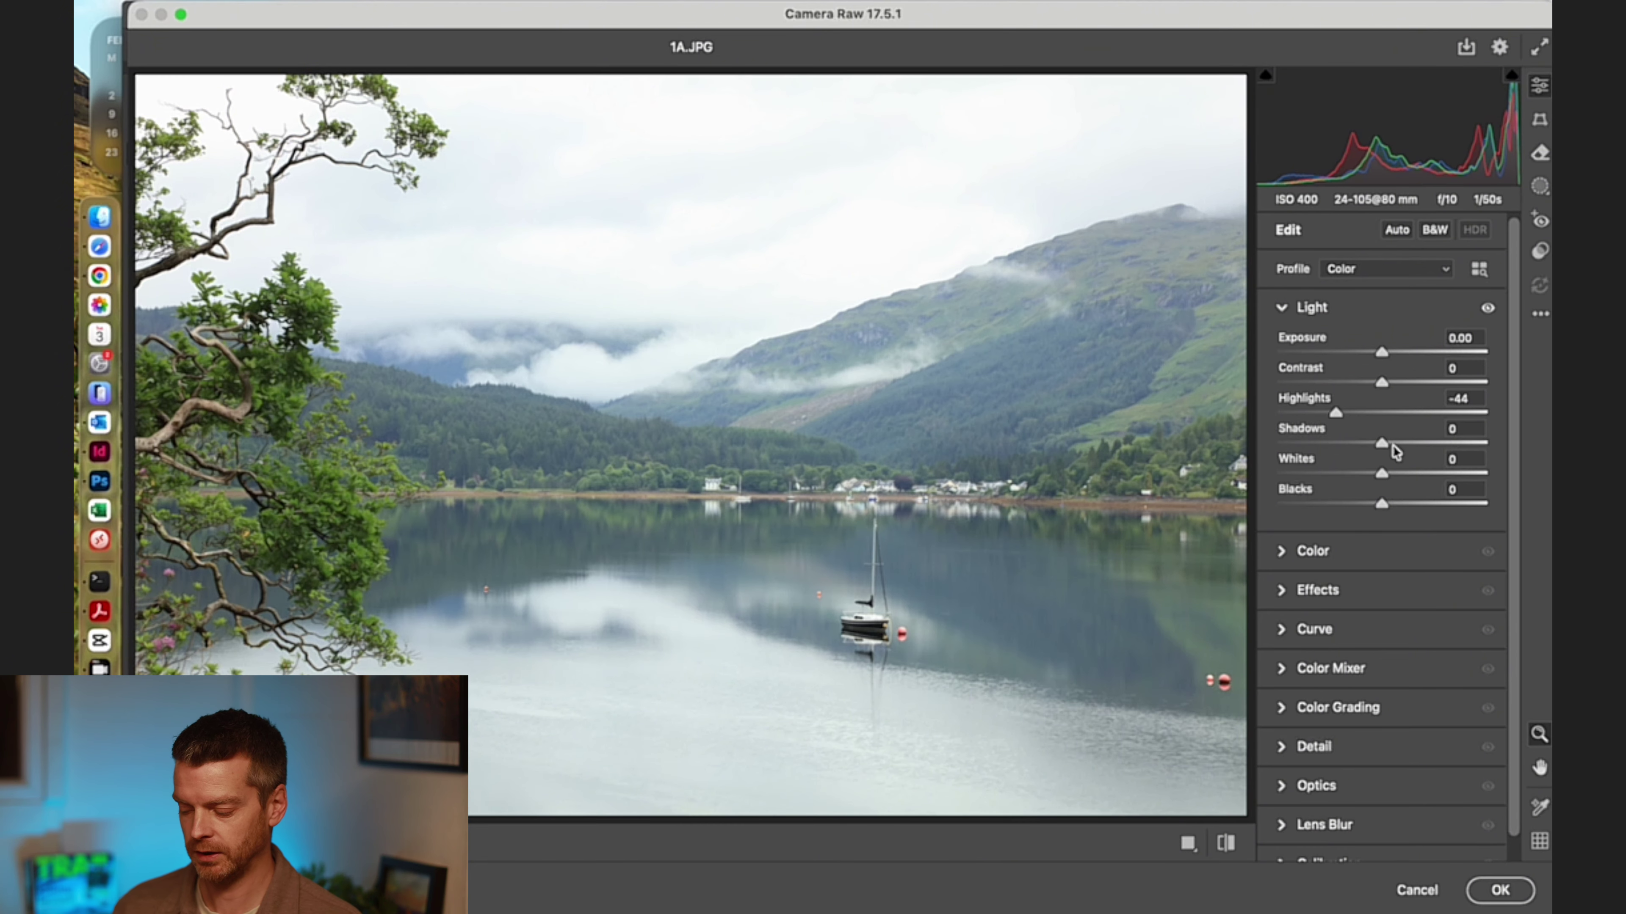
Lower the landscape photo's shadows to -24 and its exposure to -0.25
drag(1390, 444, 1358, 442)
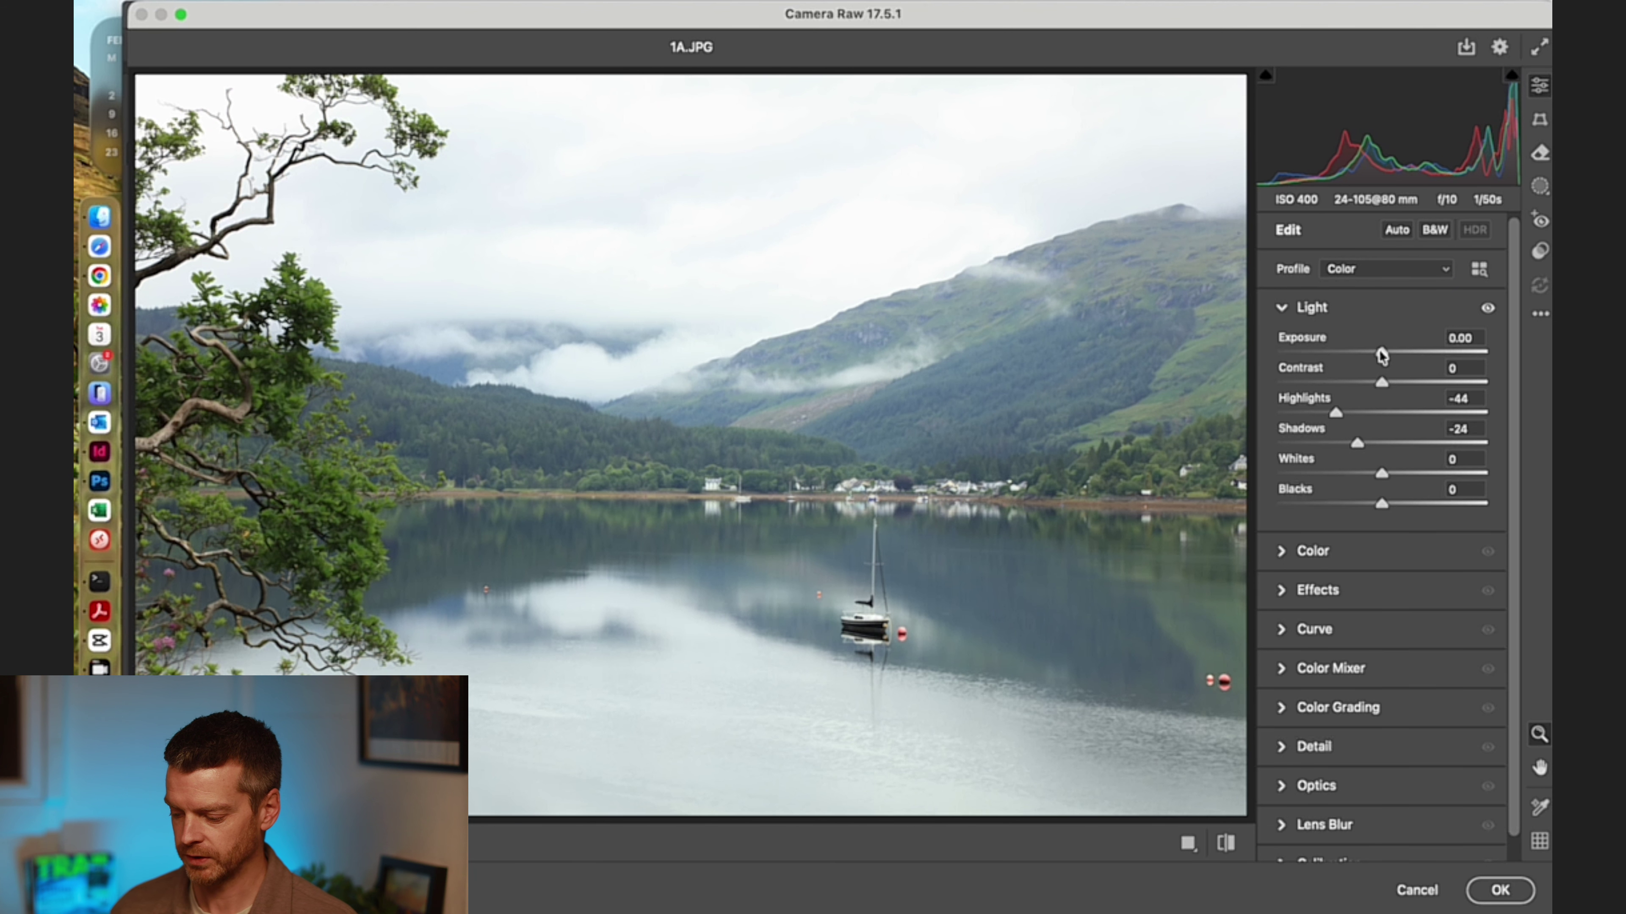
drag(1381, 354, 1376, 356)
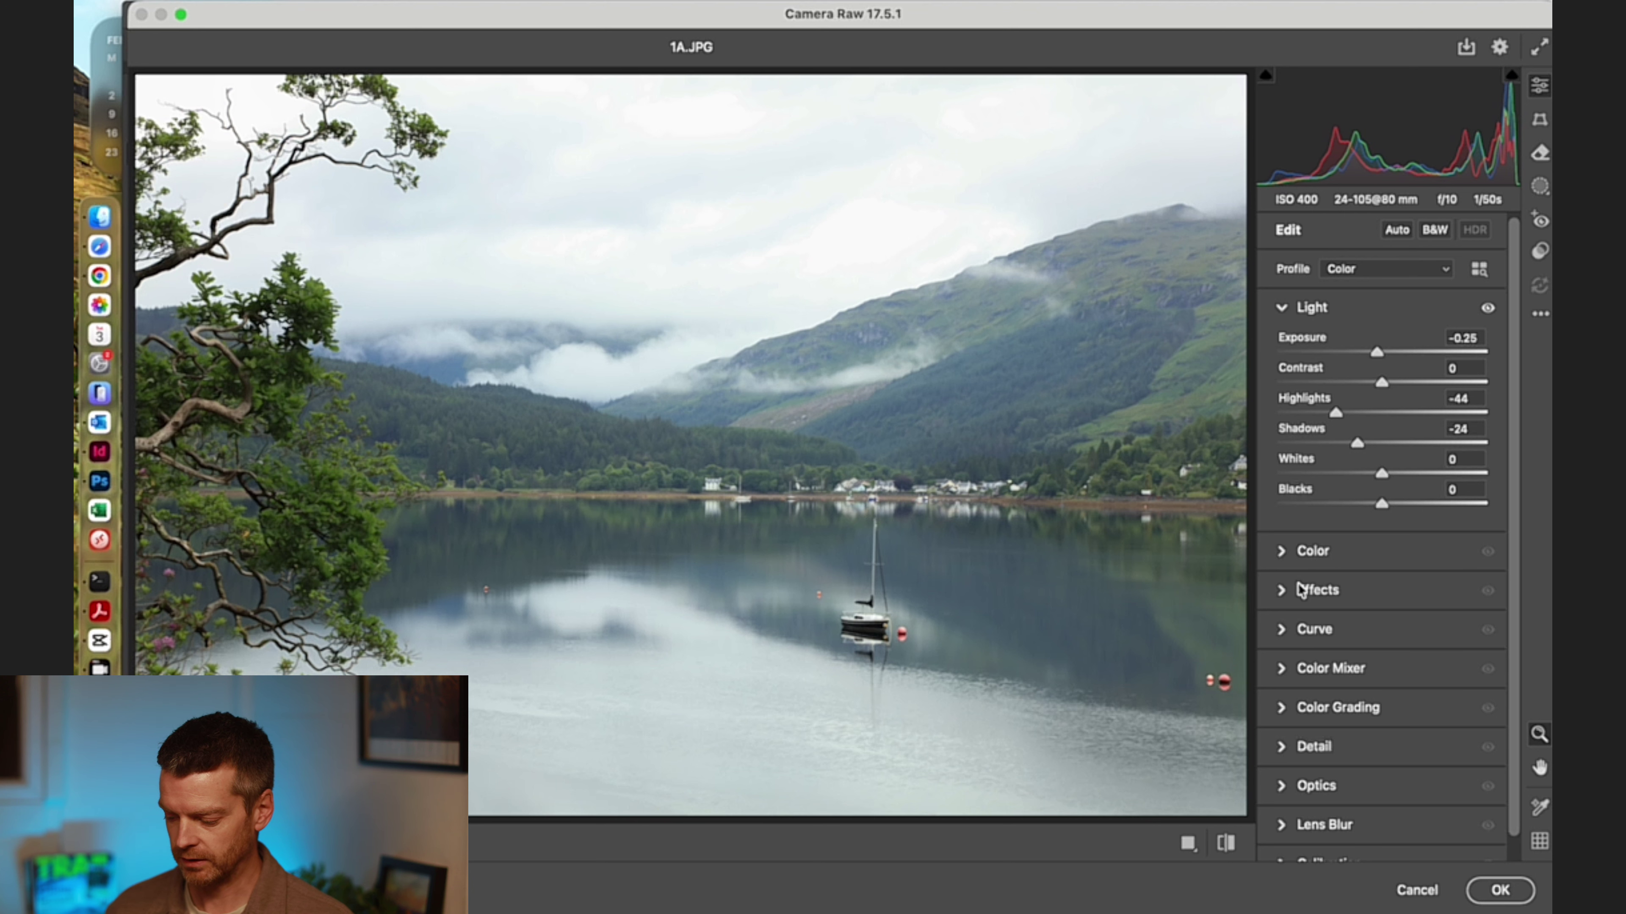
Cut through the haze by setting Dehaze to +30 and soften the photo slightly with Clarity at -3
click(1284, 592)
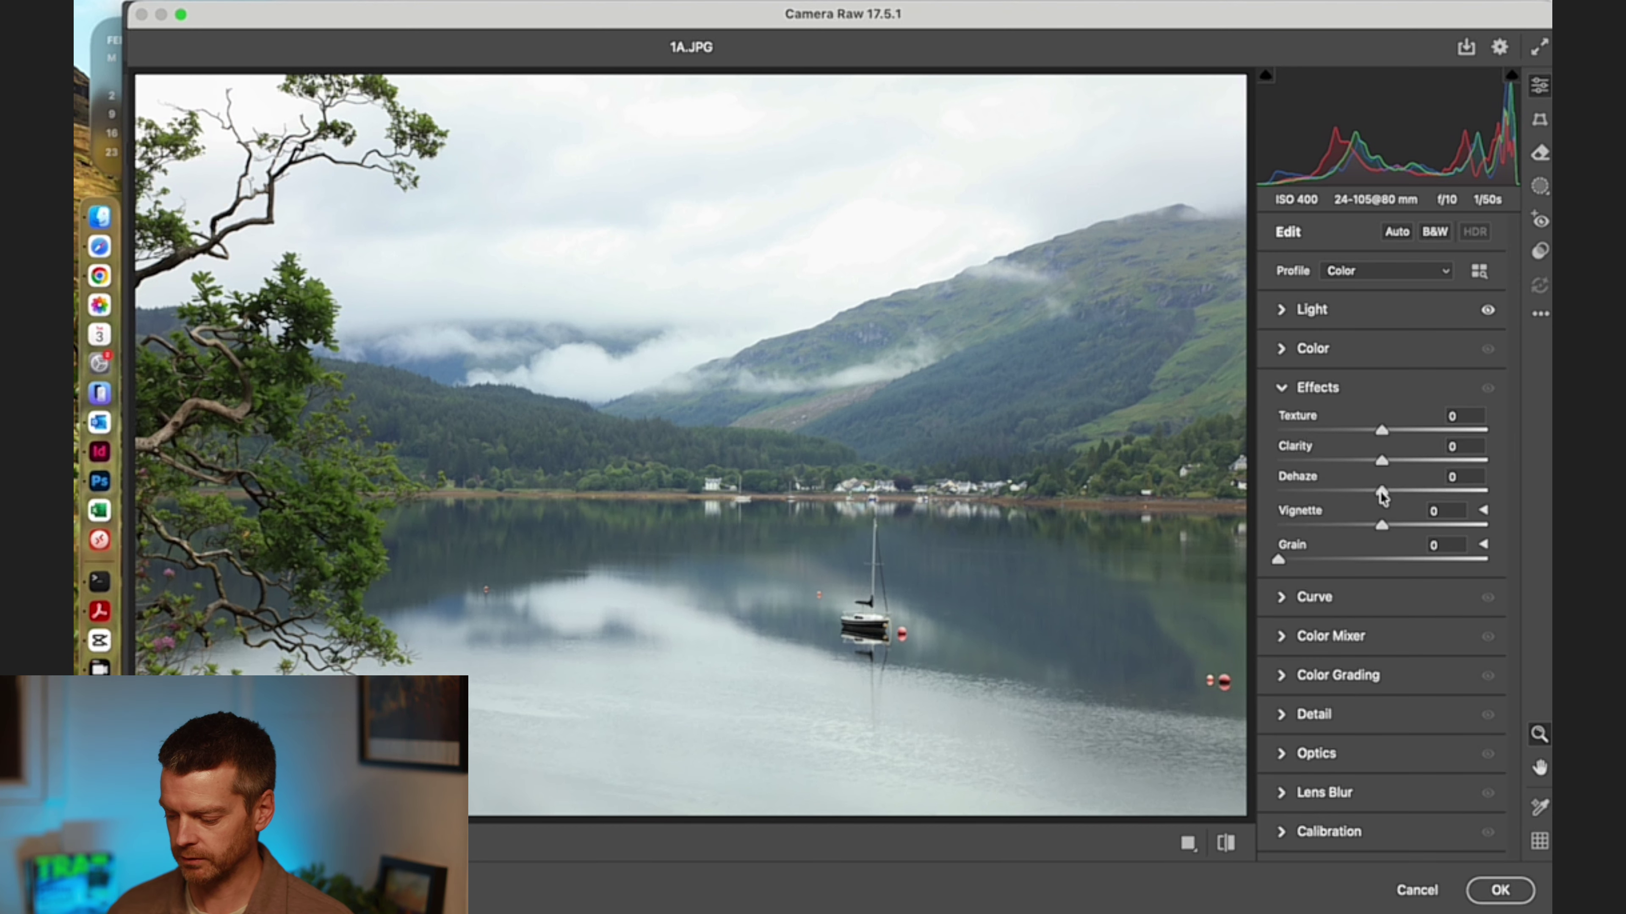
drag(1382, 493, 1407, 500)
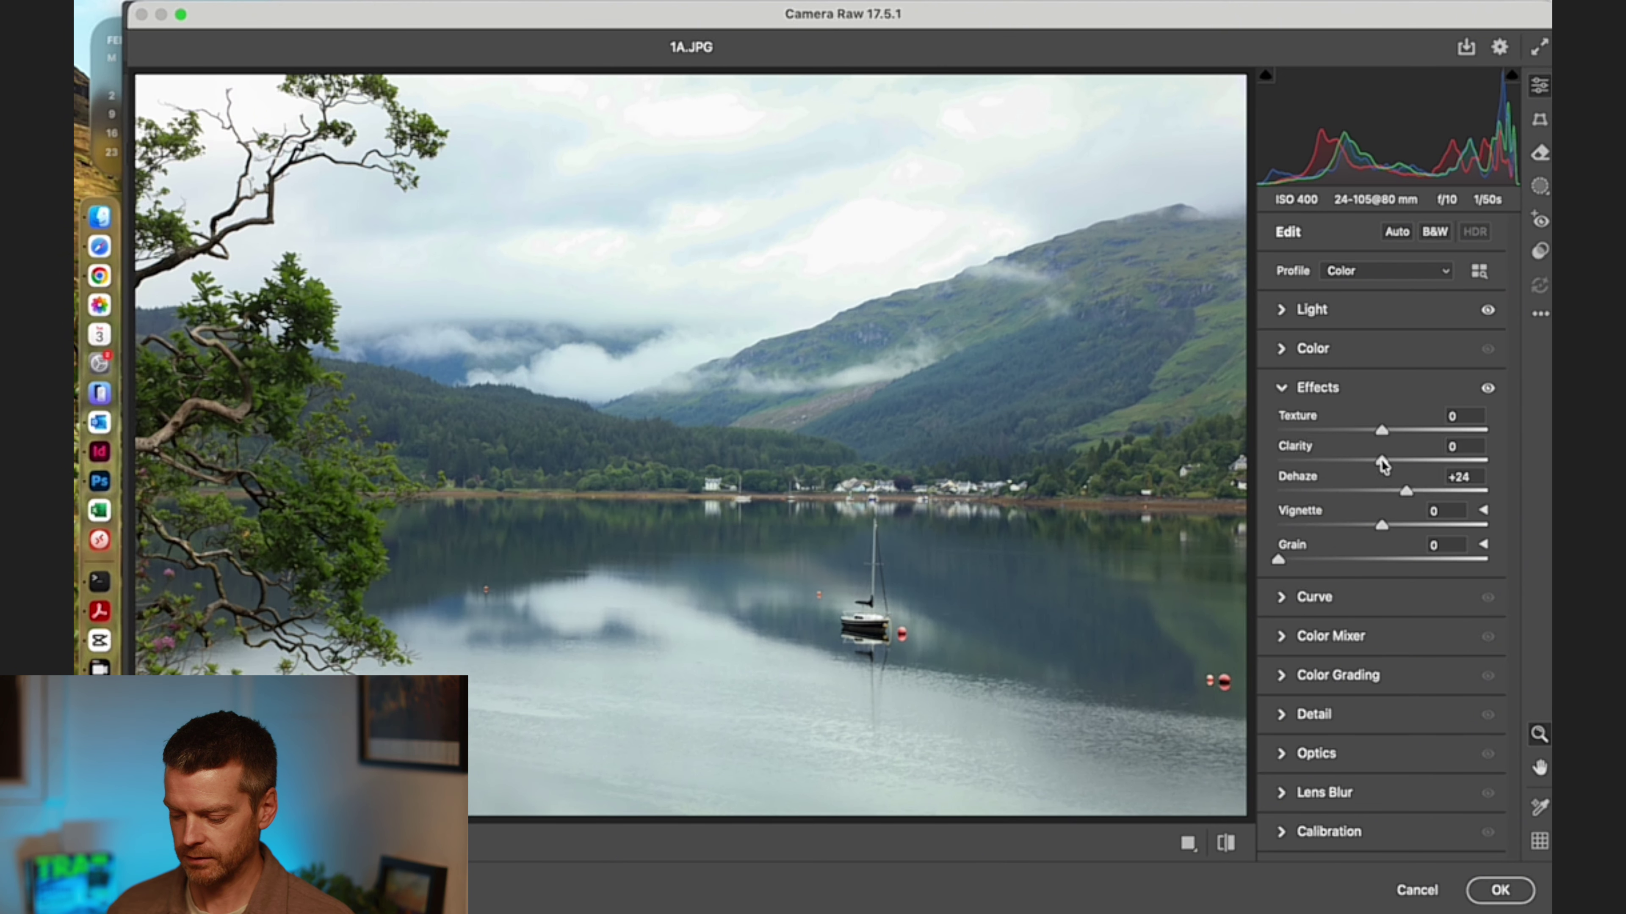
mouse_move(1383, 463)
mouse_down()
mouse_move(1297, 466)
mouse_move(1502, 458)
mouse_move(1279, 477)
mouse_move(1380, 477)
mouse_up()
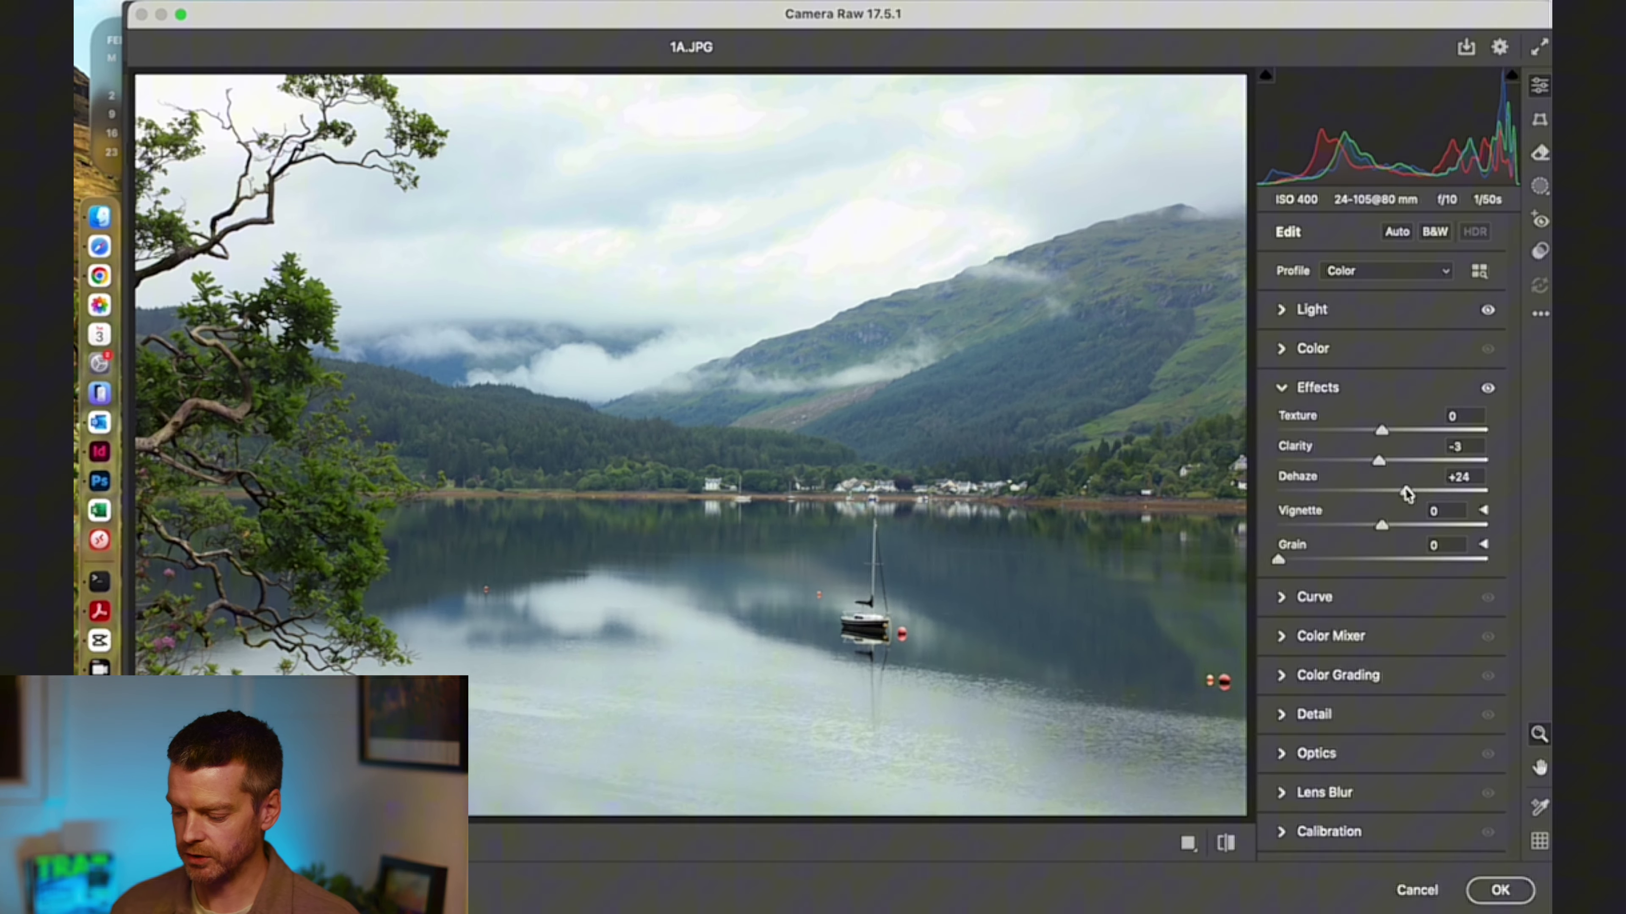
drag(1406, 494, 1413, 493)
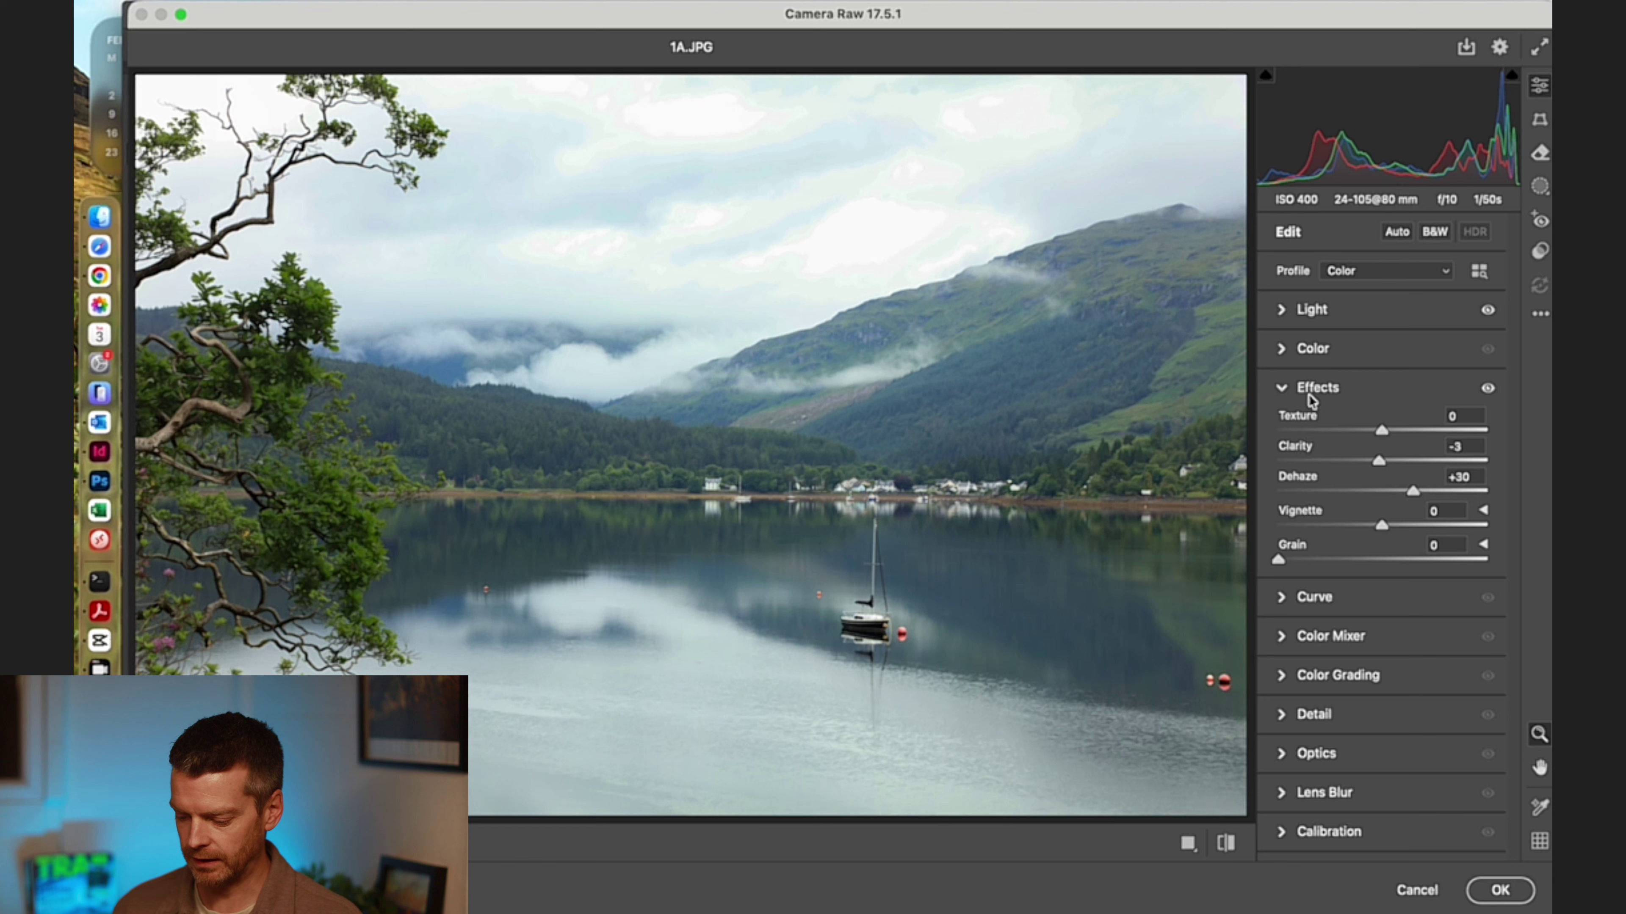
Refine the light settings: exposure +0.05, contrast +5, highlights -69 and blacks -33
click(1286, 311)
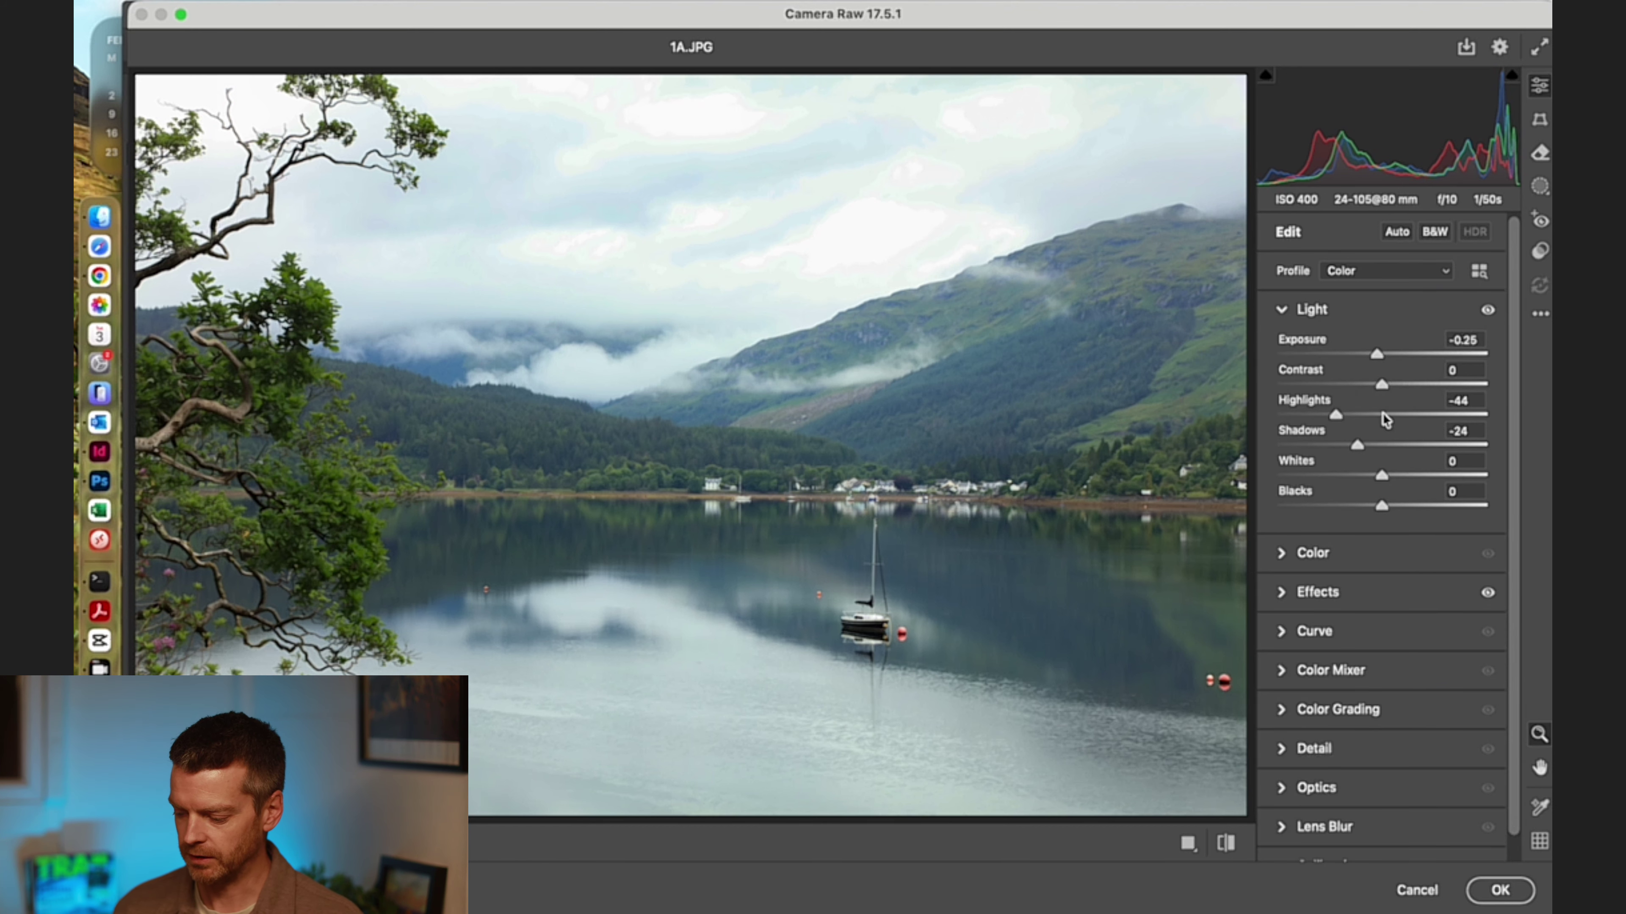
drag(1337, 419, 1321, 417)
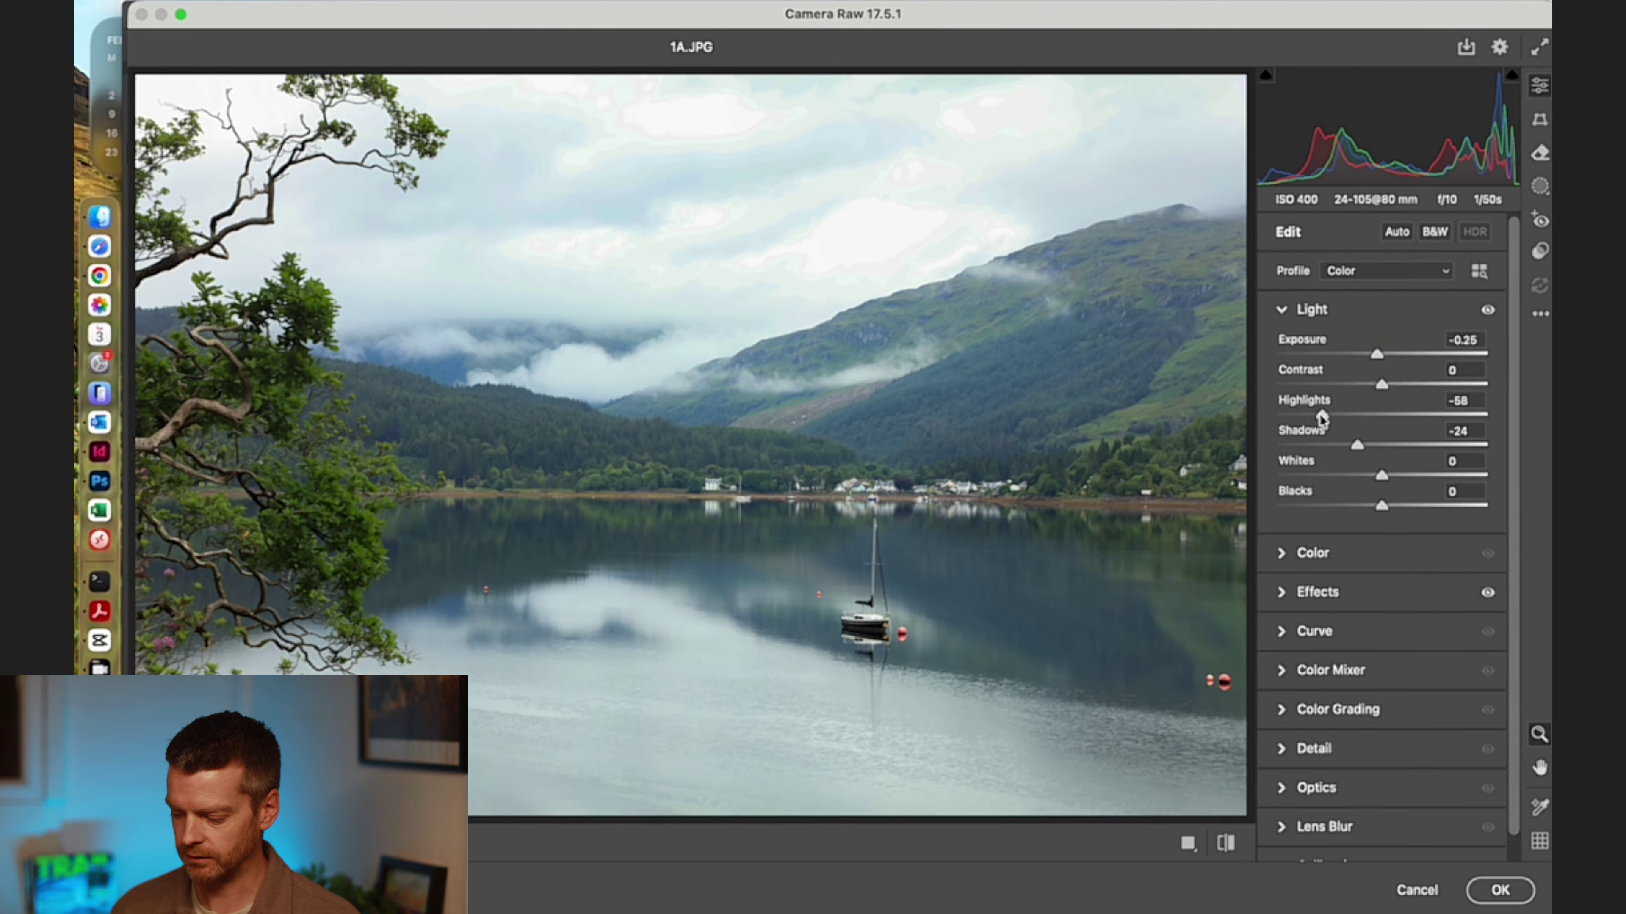
drag(1382, 511, 1346, 512)
drag(1381, 385, 1383, 359)
mouse_move(1322, 415)
mouse_down()
mouse_move(1286, 417)
mouse_move(1336, 414)
mouse_move(1275, 419)
mouse_move(1308, 415)
mouse_up()
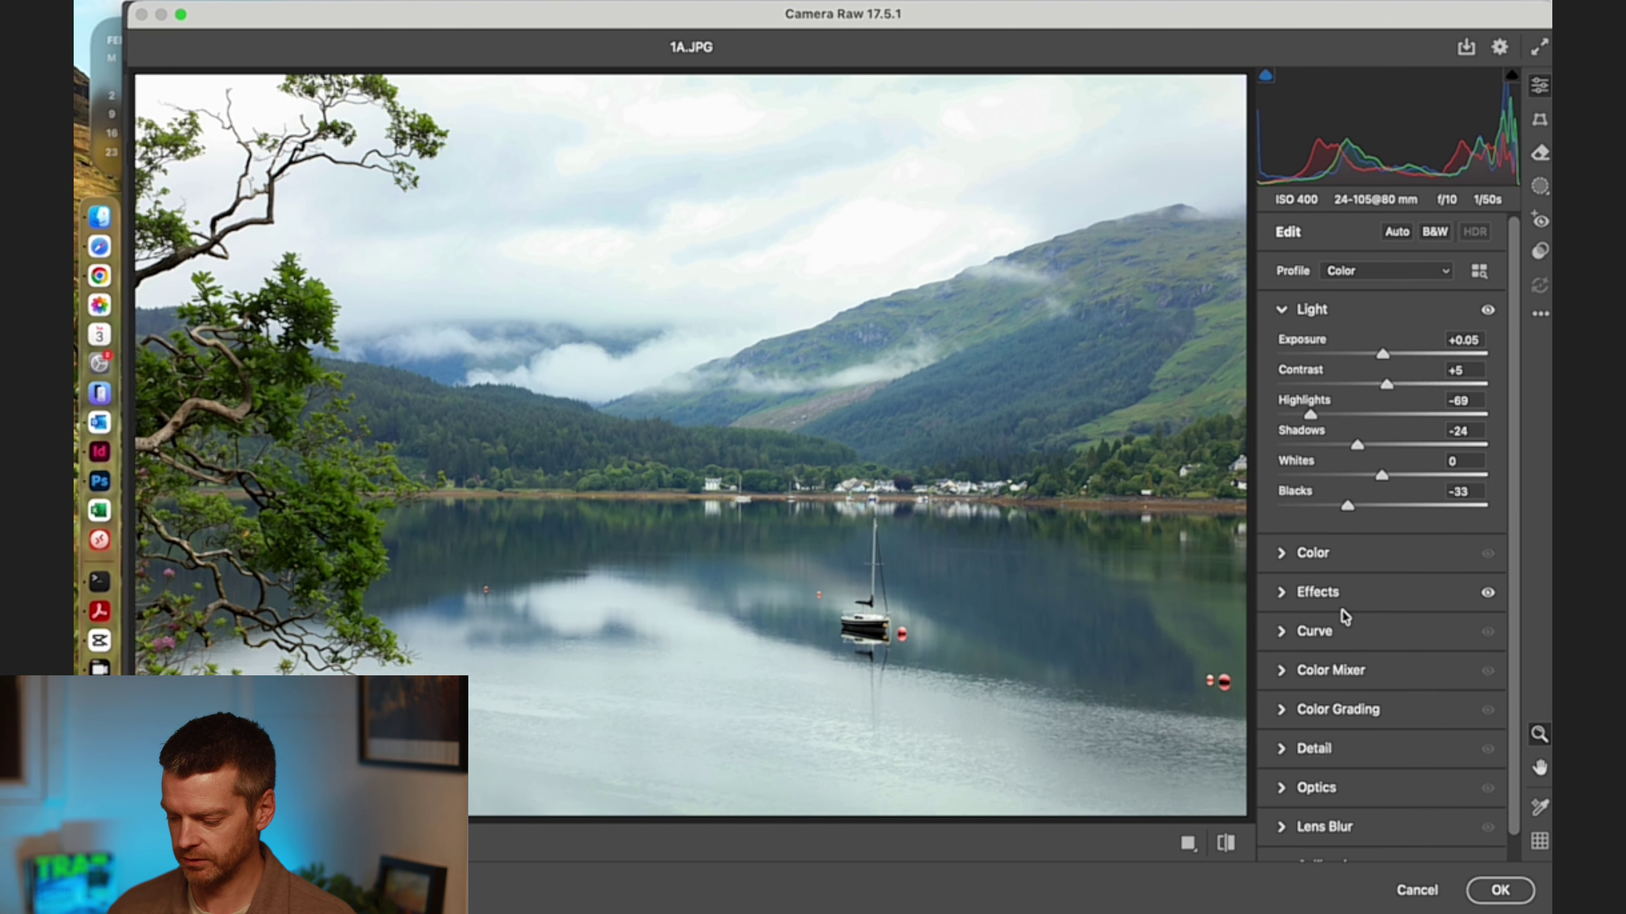
click(1286, 600)
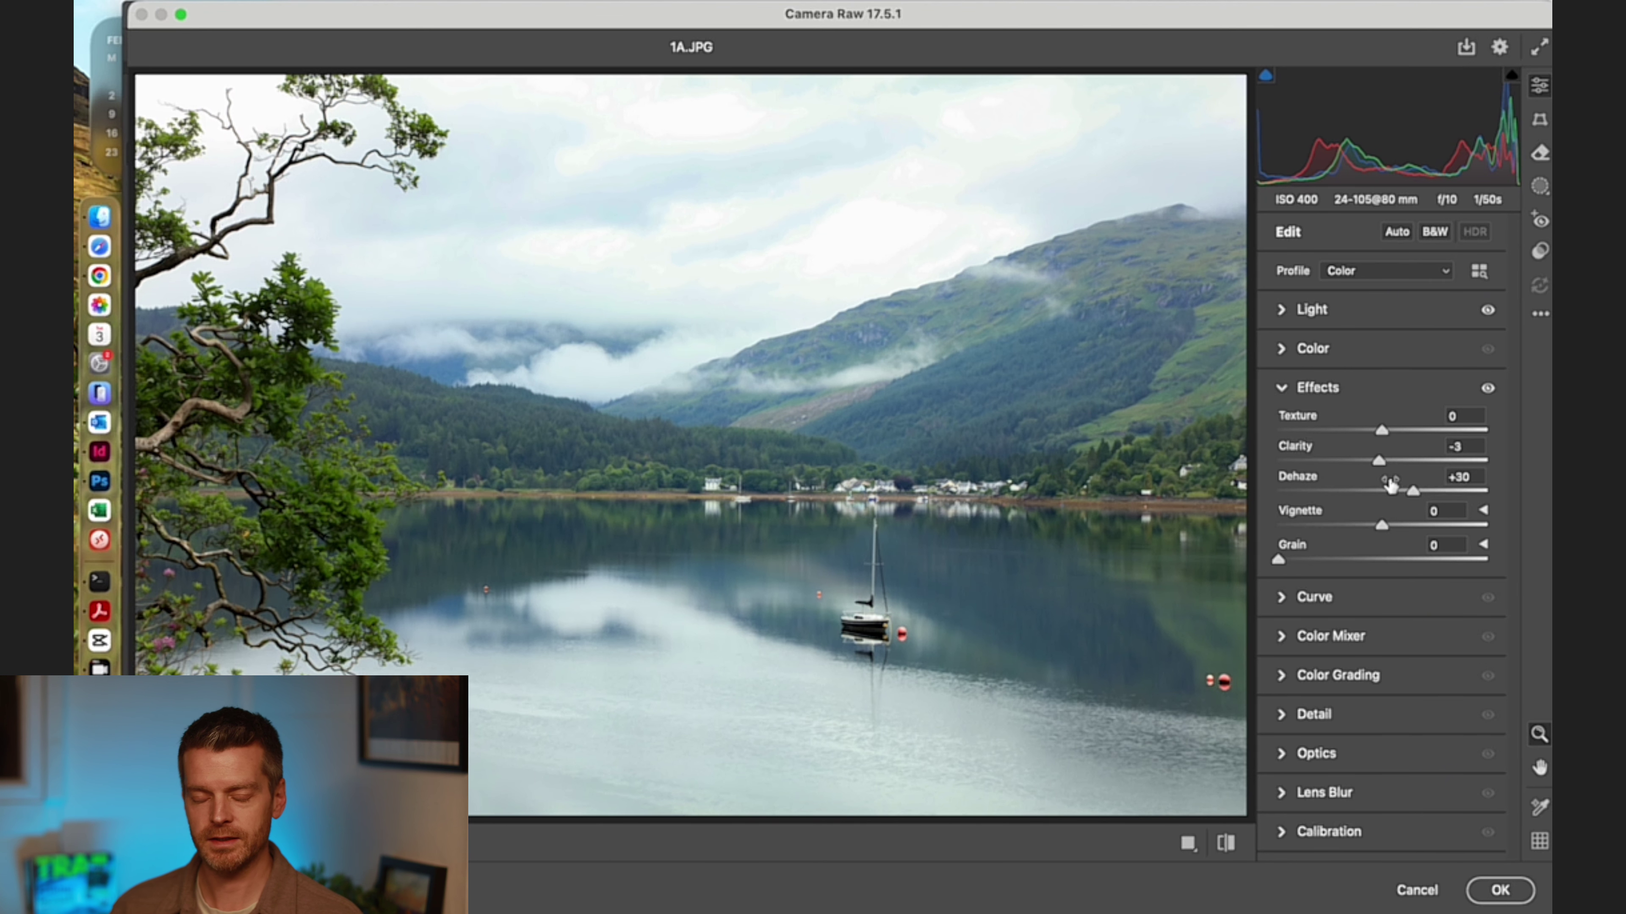
mouse_move(1390, 486)
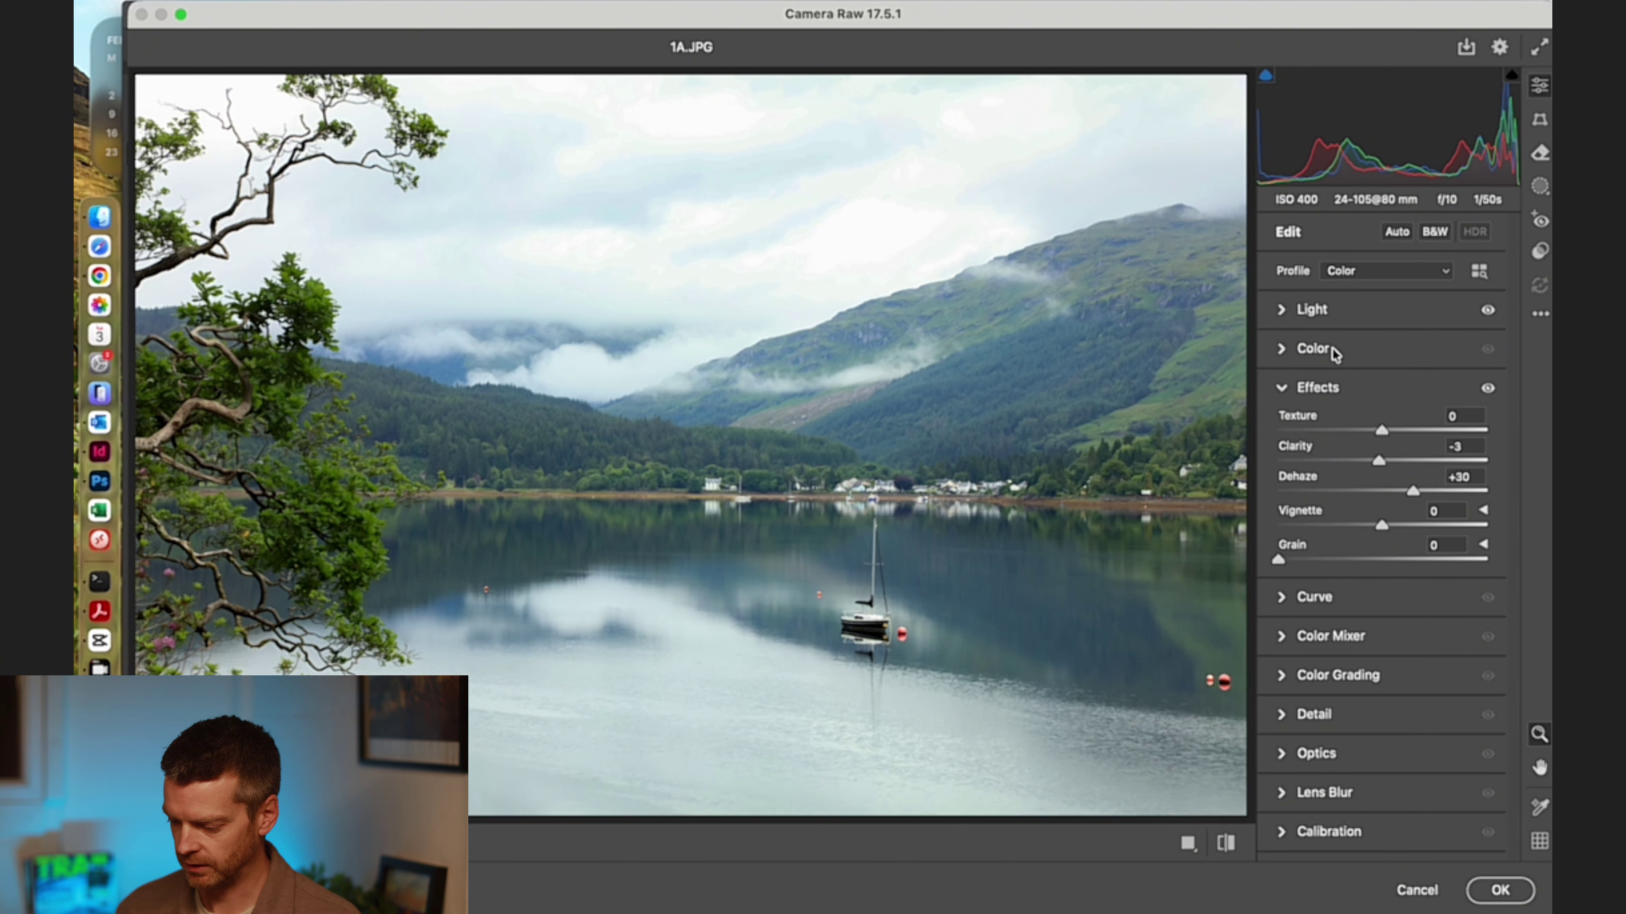
click(1282, 356)
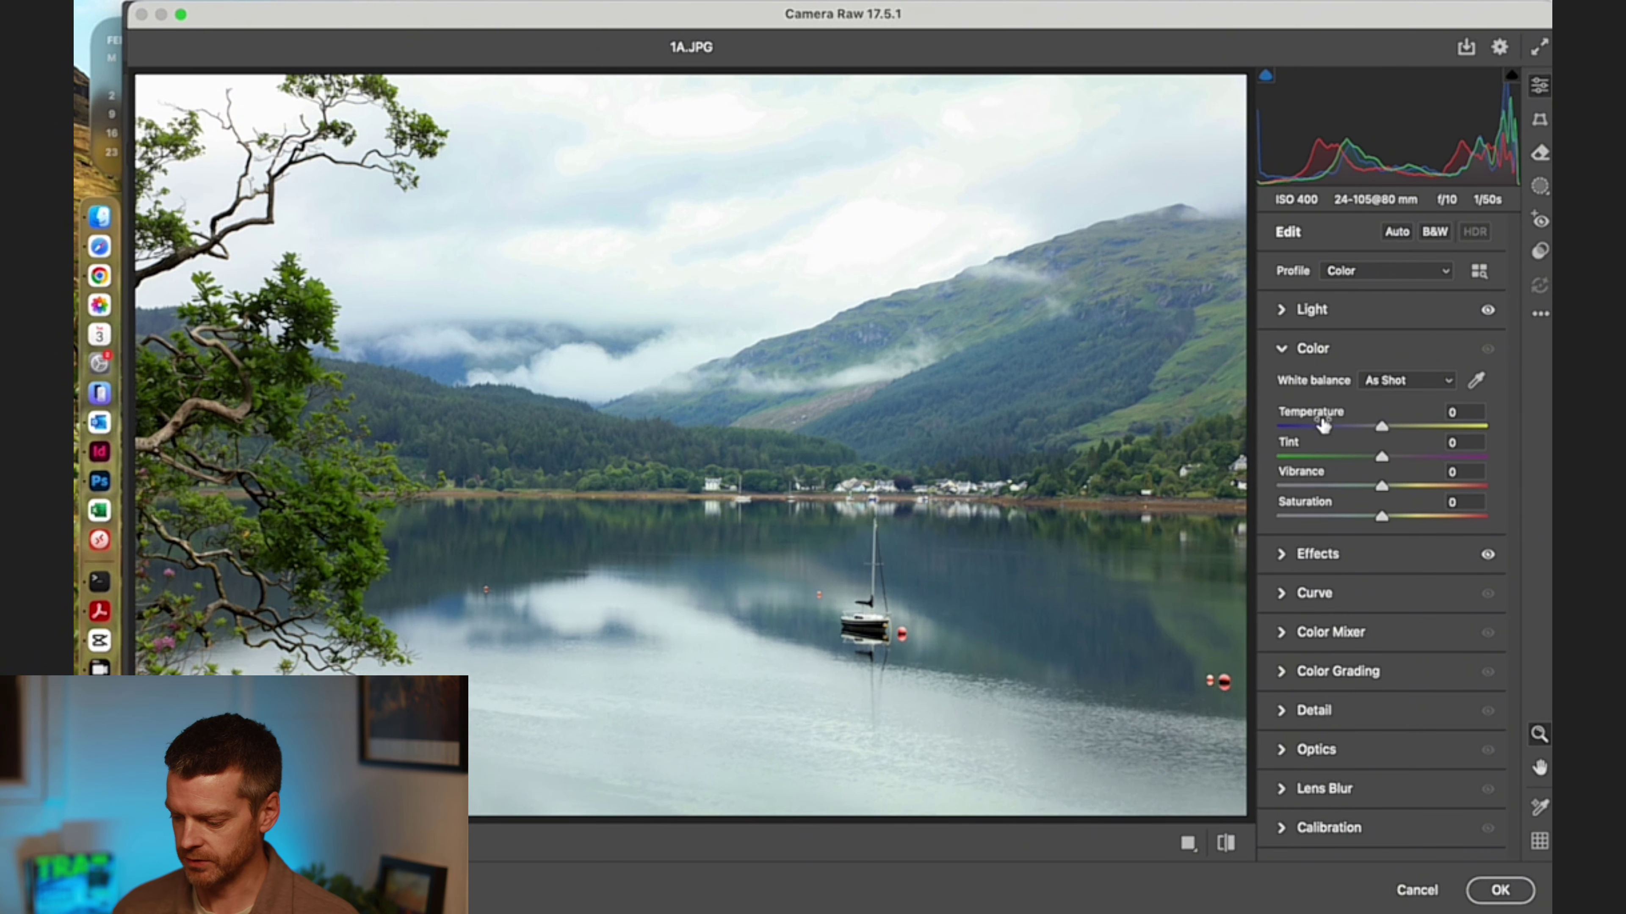
click(1319, 351)
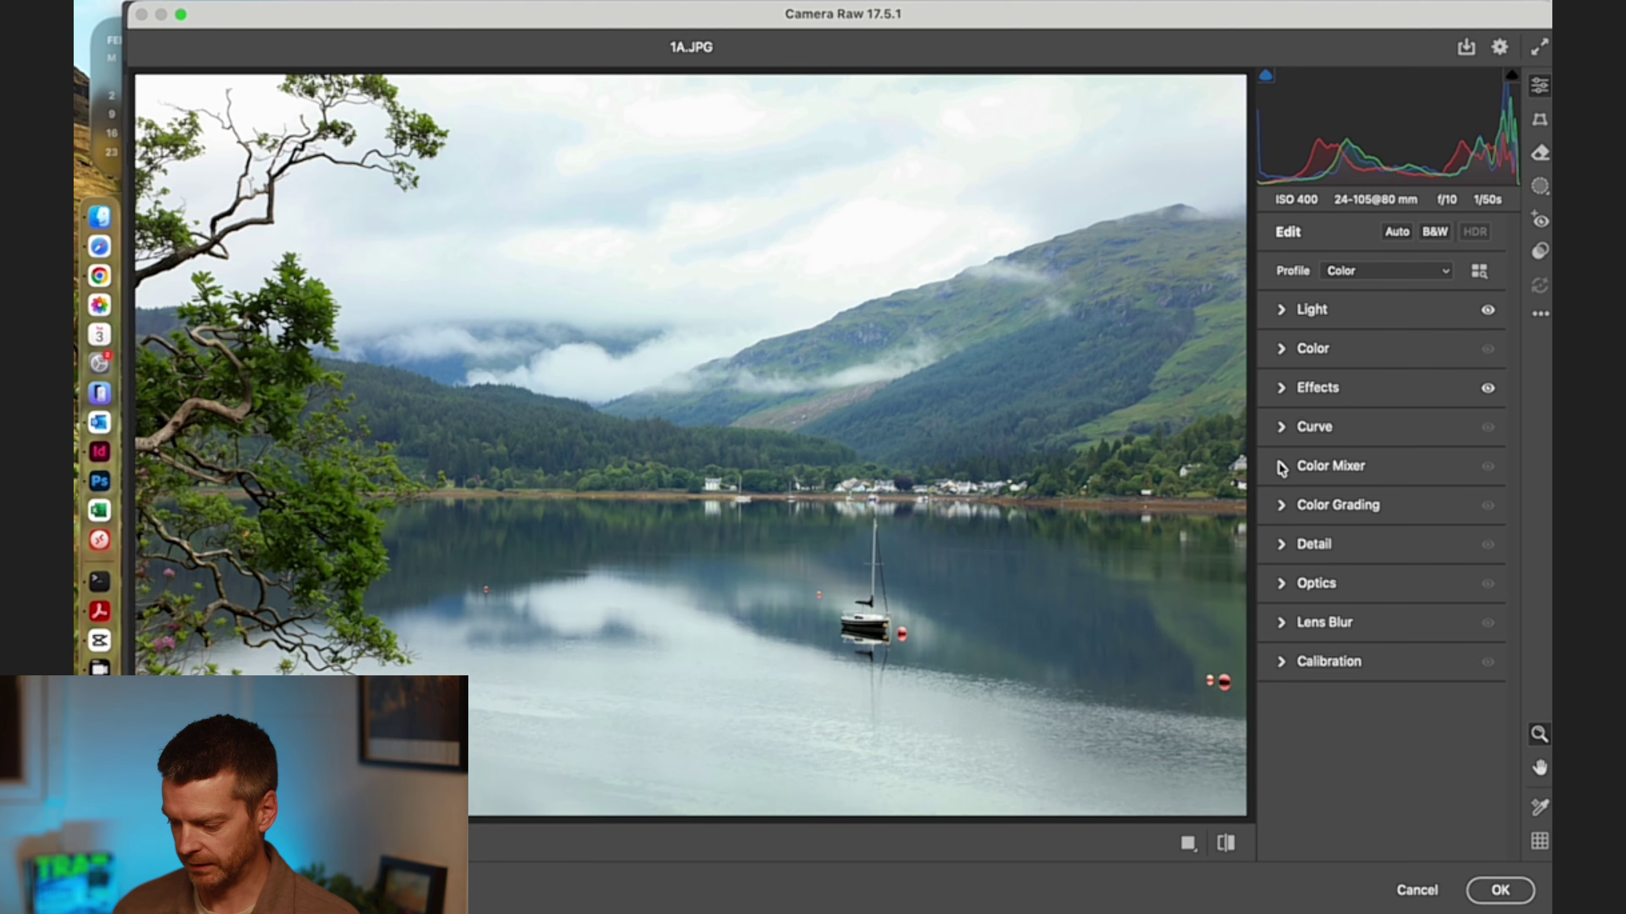
In the Color Mixer, set the saturation of reds to +18, oranges to -30 and yellows to +33
click(1282, 466)
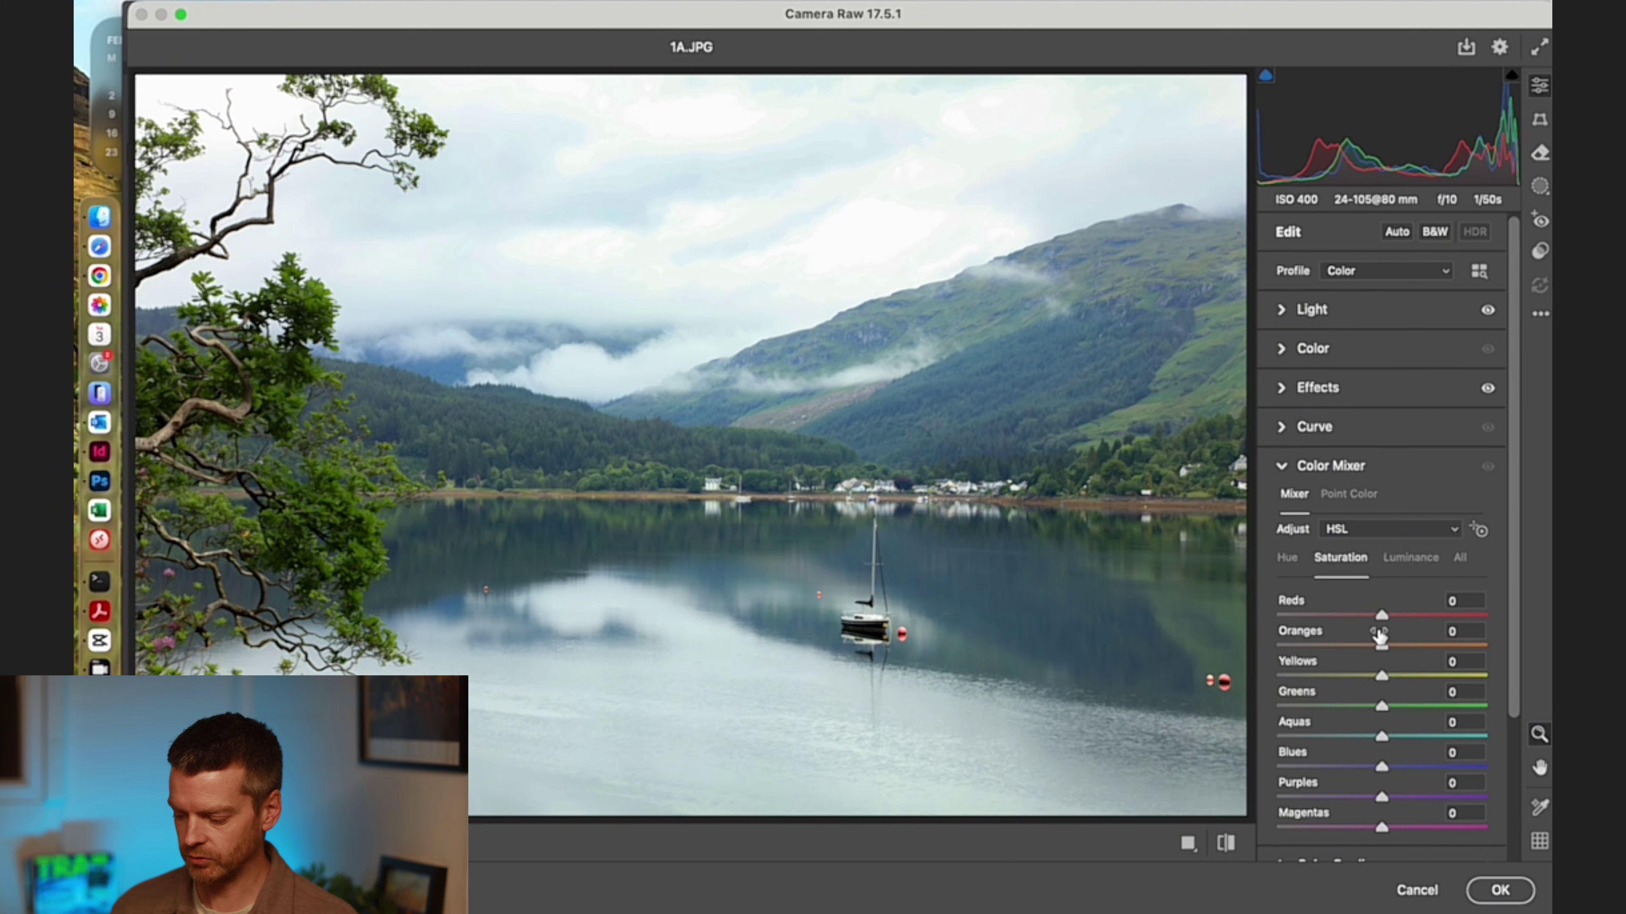
drag(1382, 616, 1404, 616)
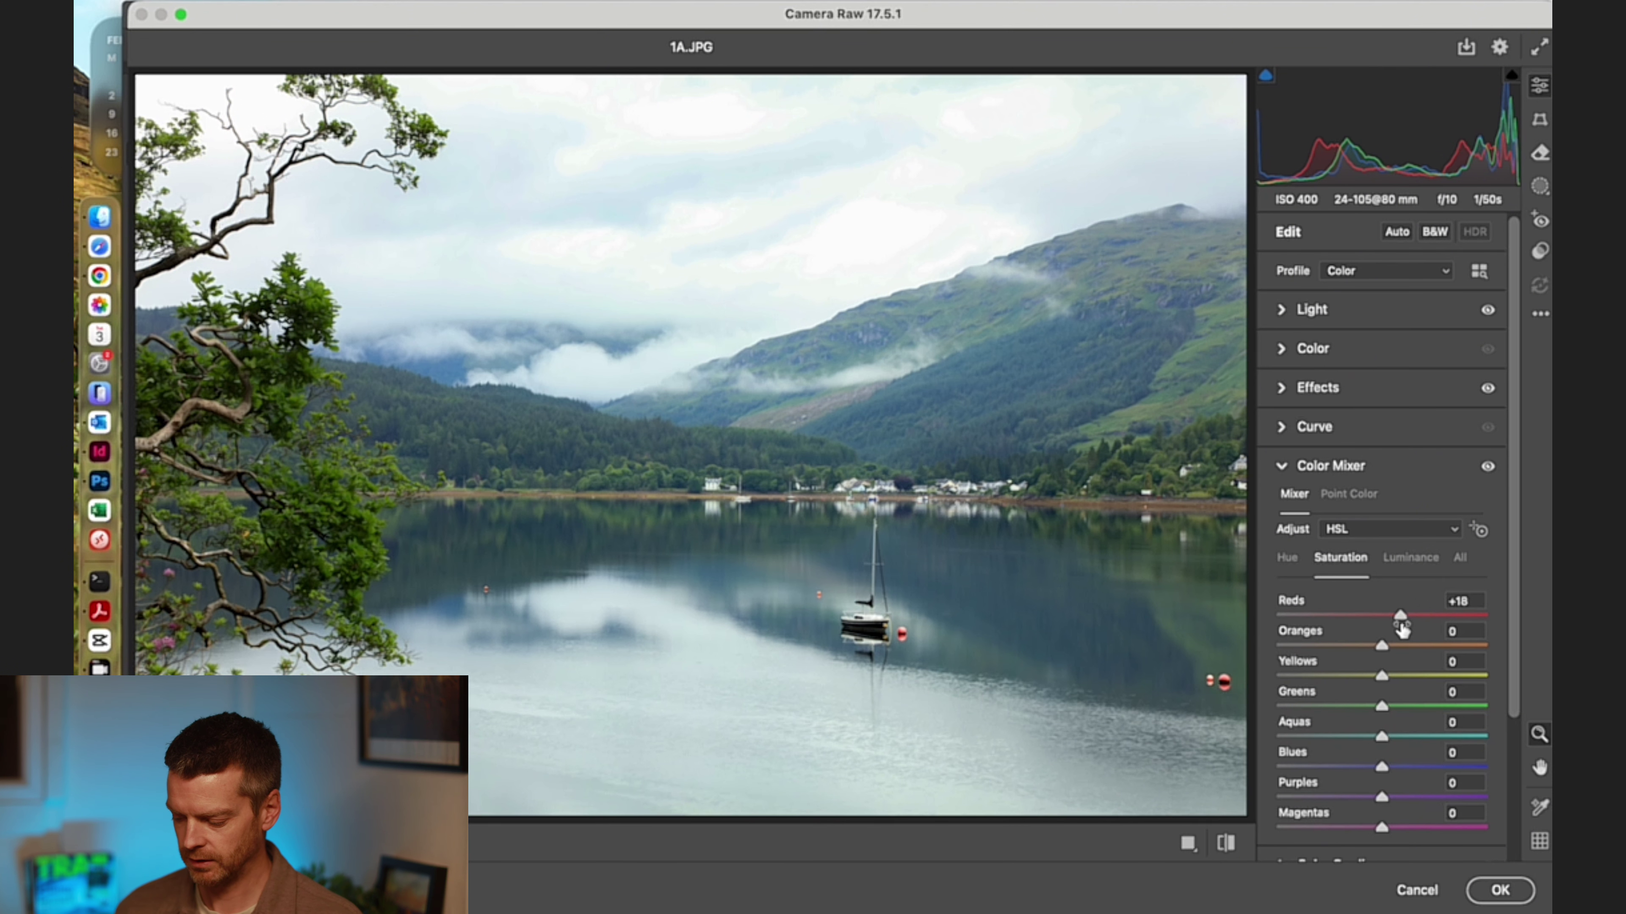
drag(1395, 645, 1415, 676)
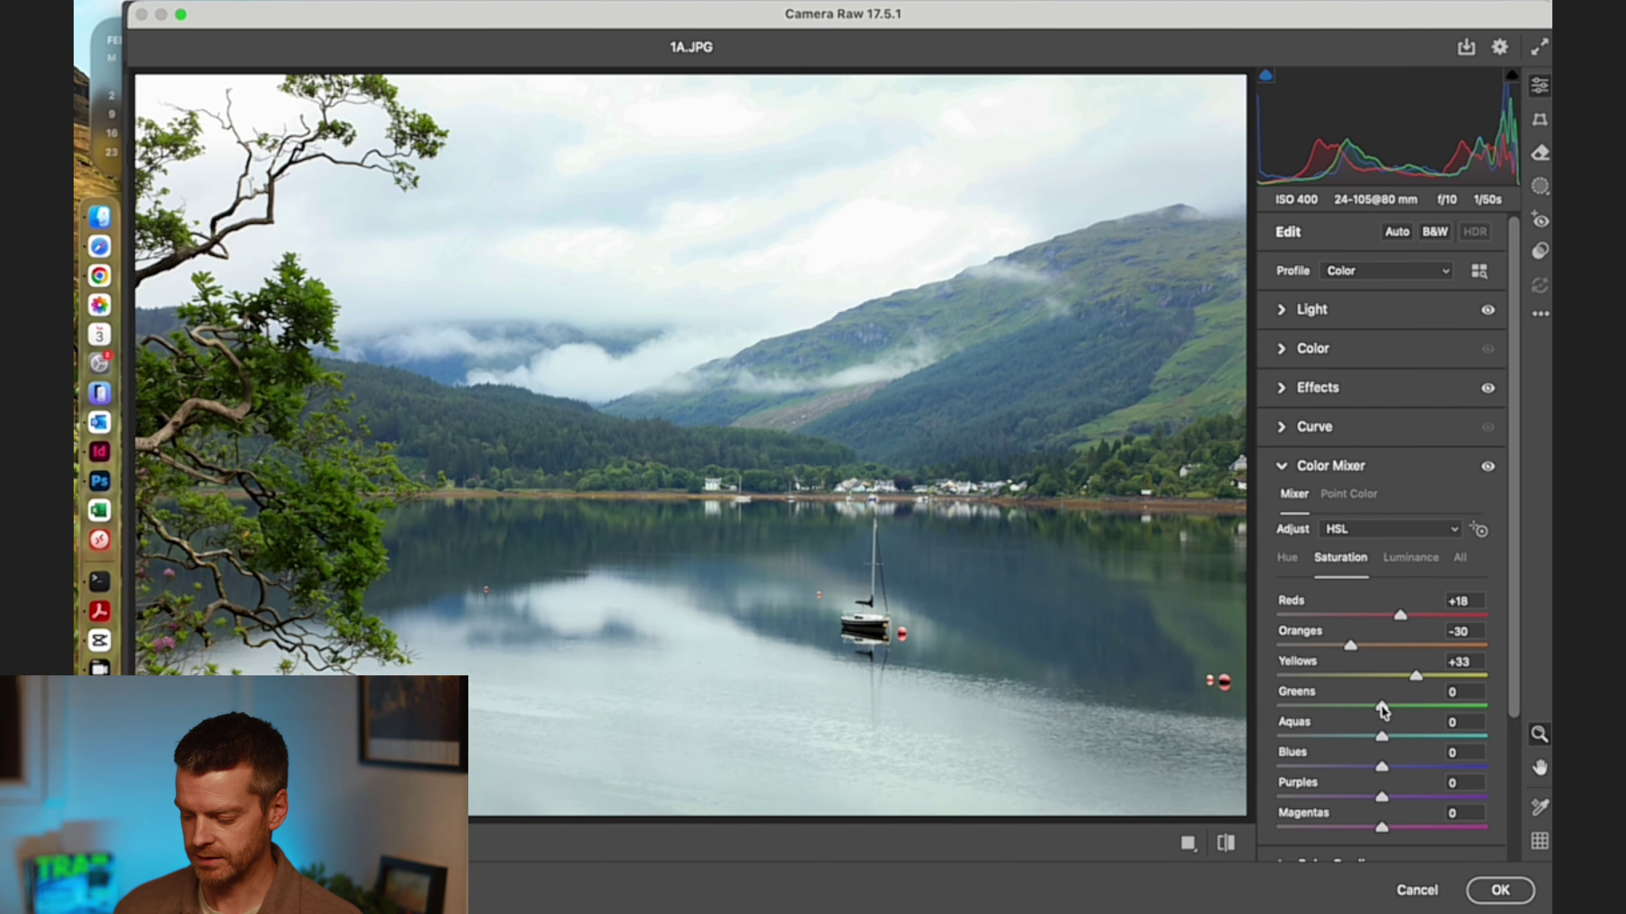
Set the Color Mixer saturation of greens to -72, aquas to -44 and blues to +5
drag(1381, 707, 1314, 725)
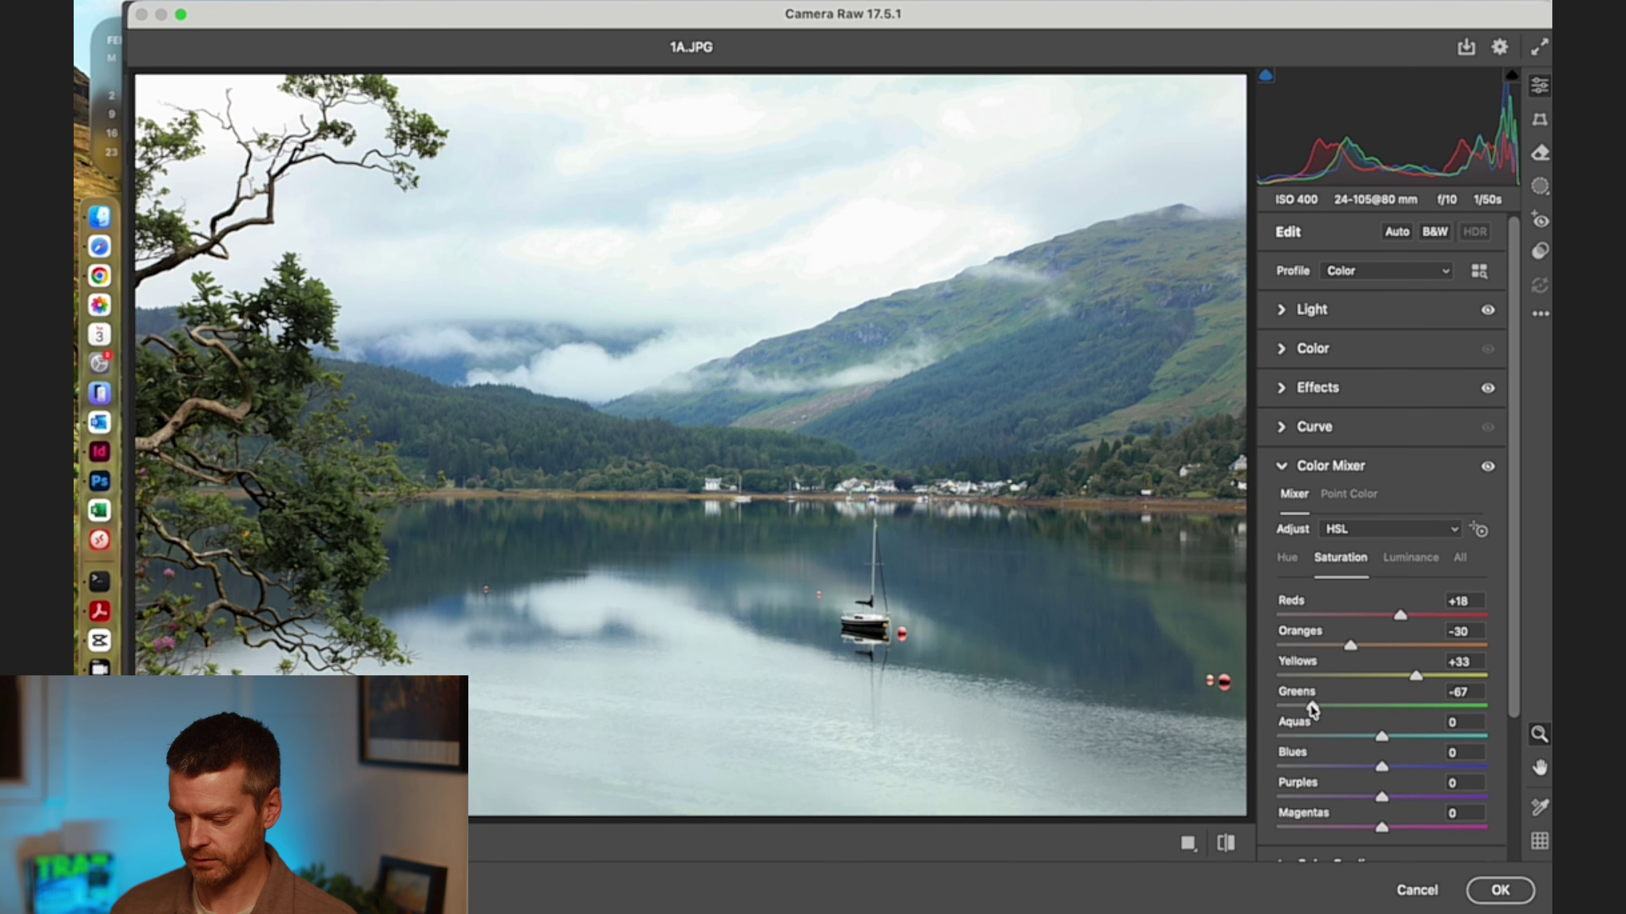
drag(1312, 709, 1293, 707)
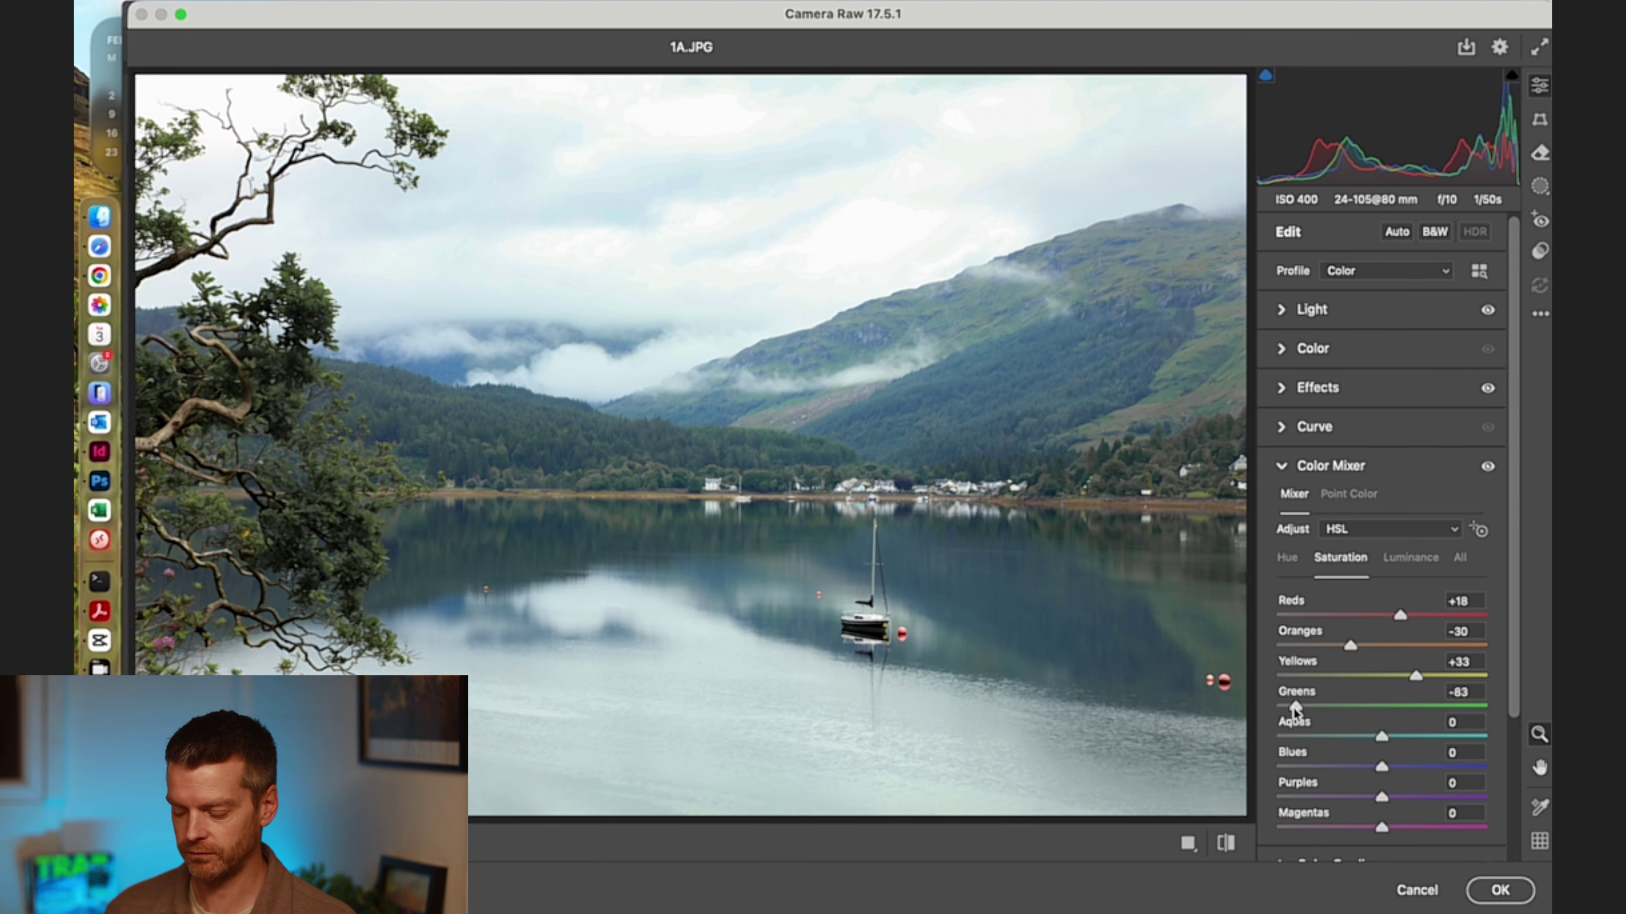
drag(1293, 706, 1458, 702)
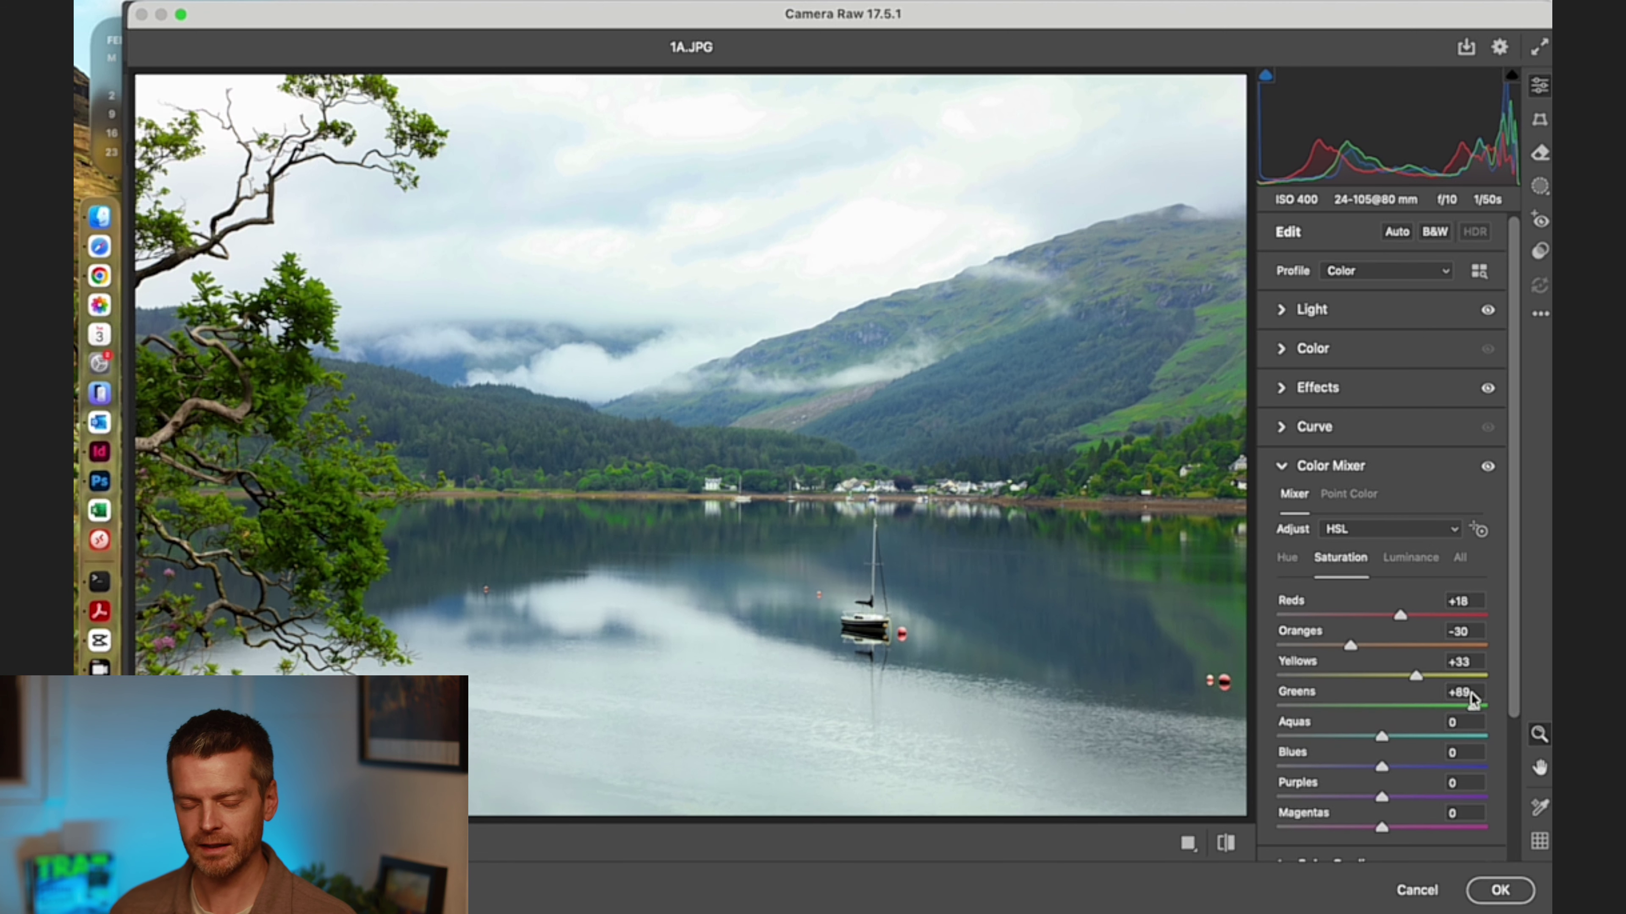
drag(1471, 696, 1306, 714)
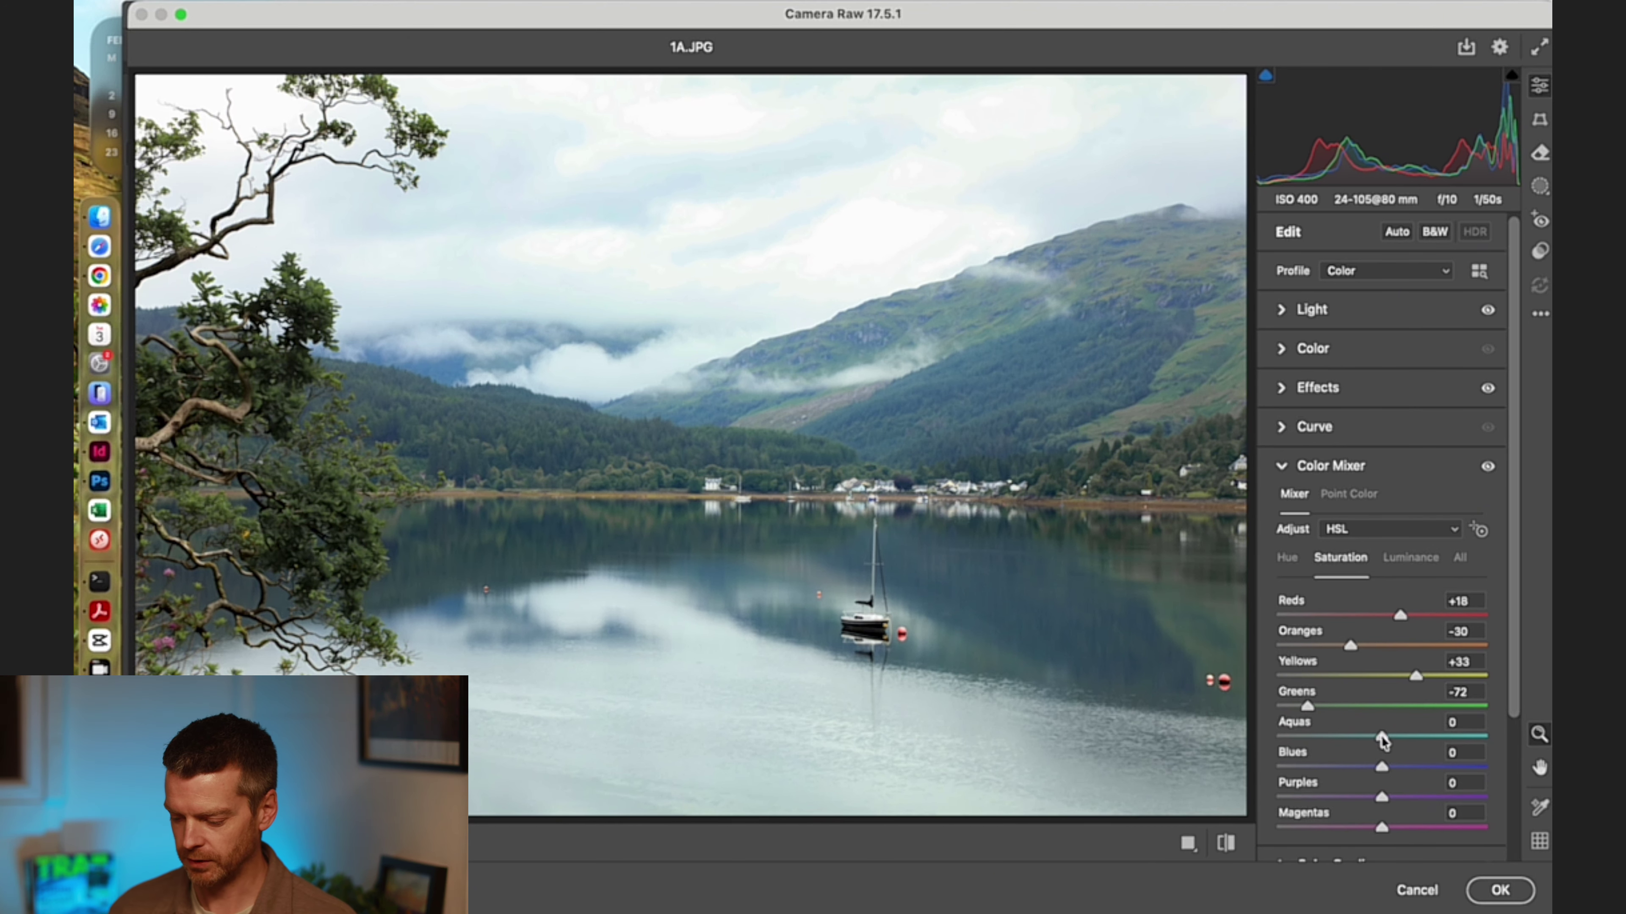
drag(1383, 741, 1336, 736)
mouse_move(1381, 766)
mouse_down()
mouse_move(1430, 766)
mouse_move(1347, 768)
mouse_move(1437, 766)
mouse_move(1342, 768)
mouse_move(1397, 765)
mouse_move(1361, 767)
mouse_move(1382, 765)
mouse_up()
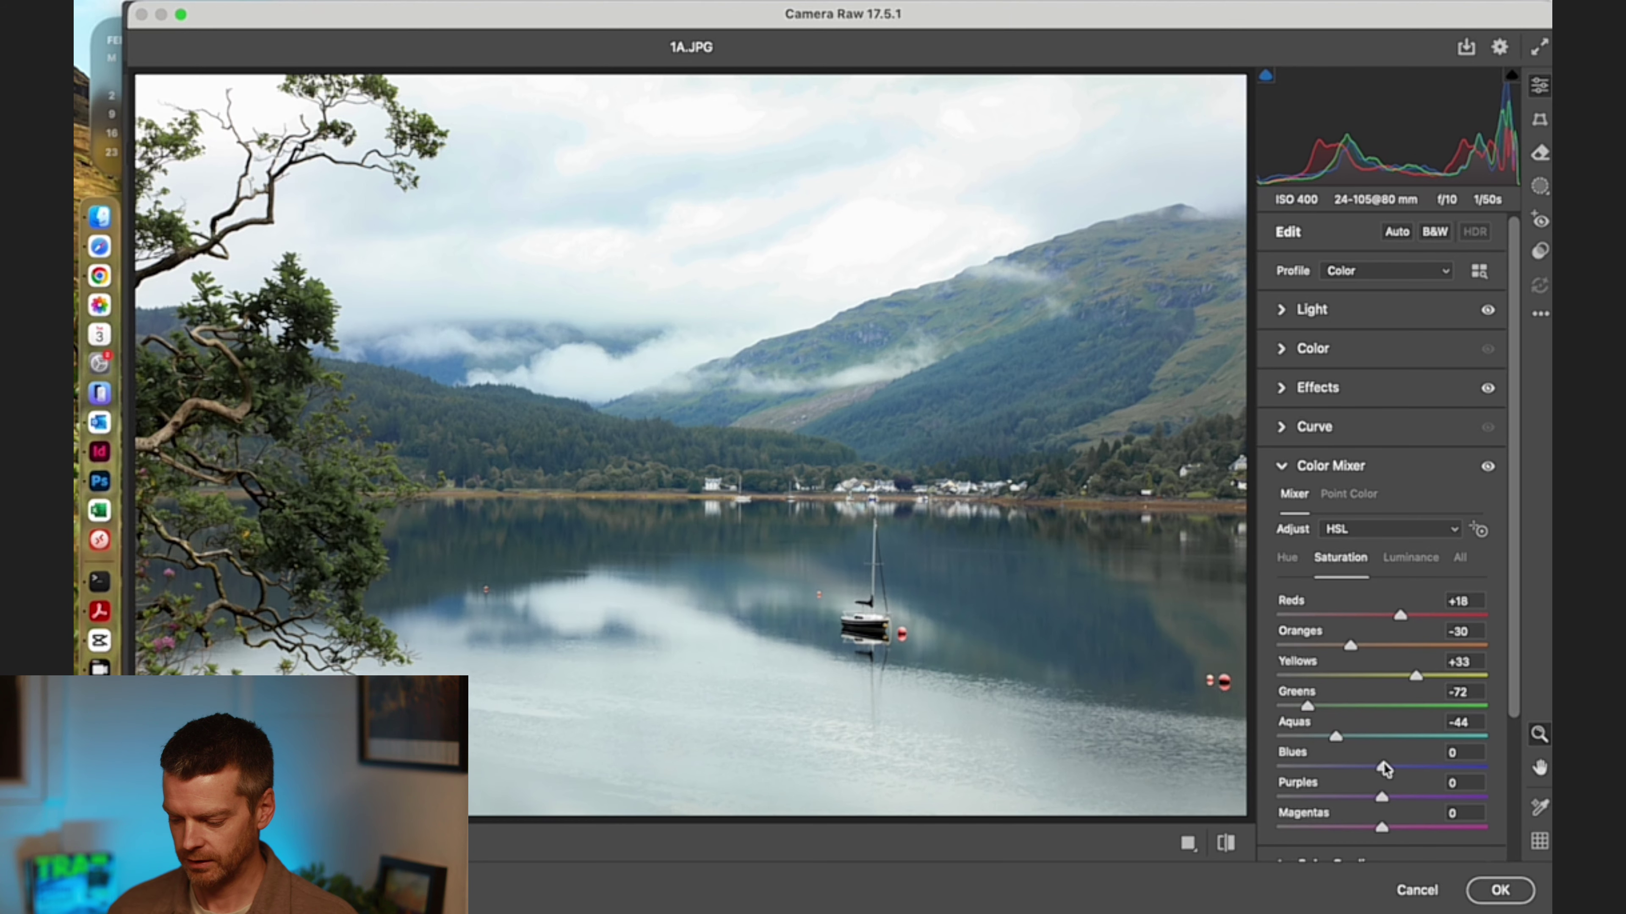
drag(1381, 765, 1391, 764)
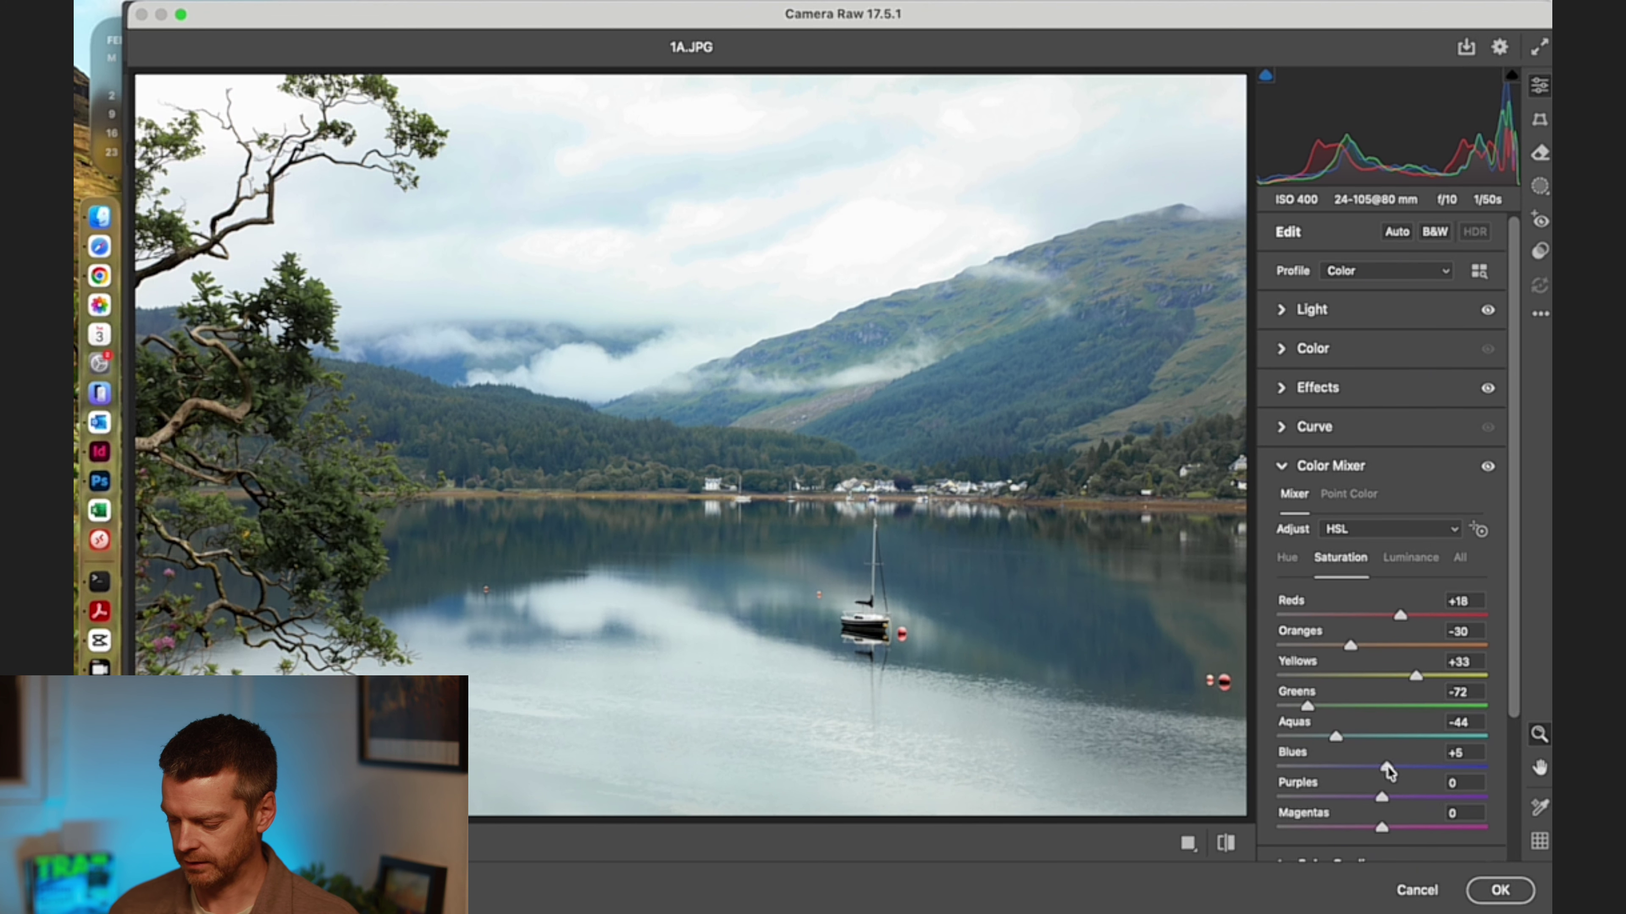
Set the color temperature to +6 and the tint to +11, and apply the Camera Raw edits to the photo
click(1490, 359)
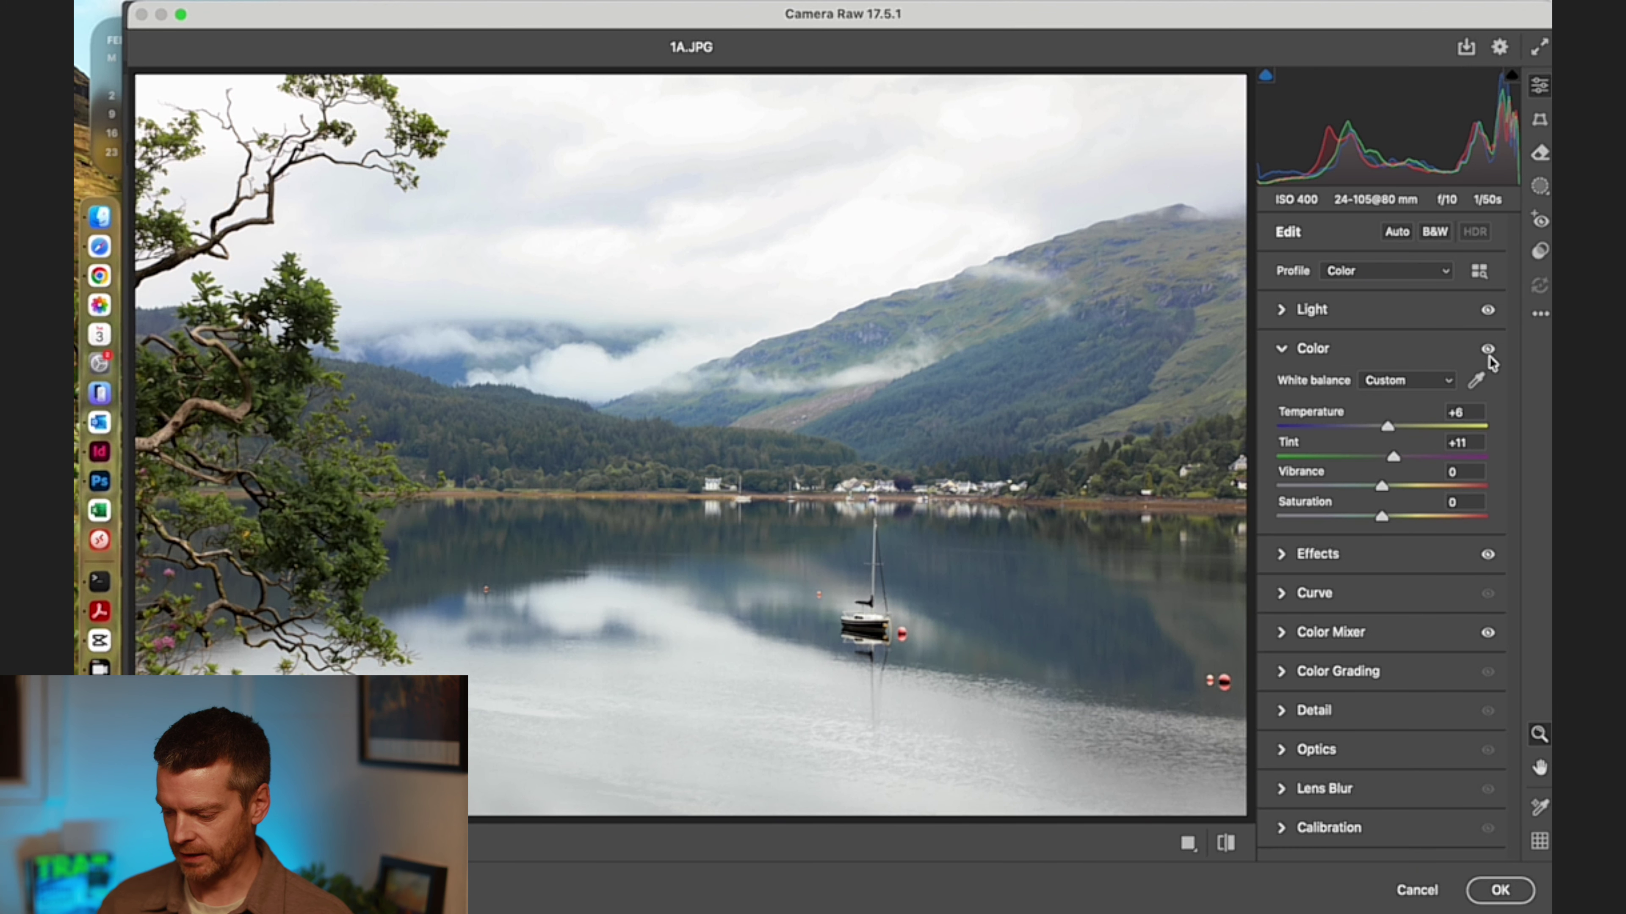
click(1283, 354)
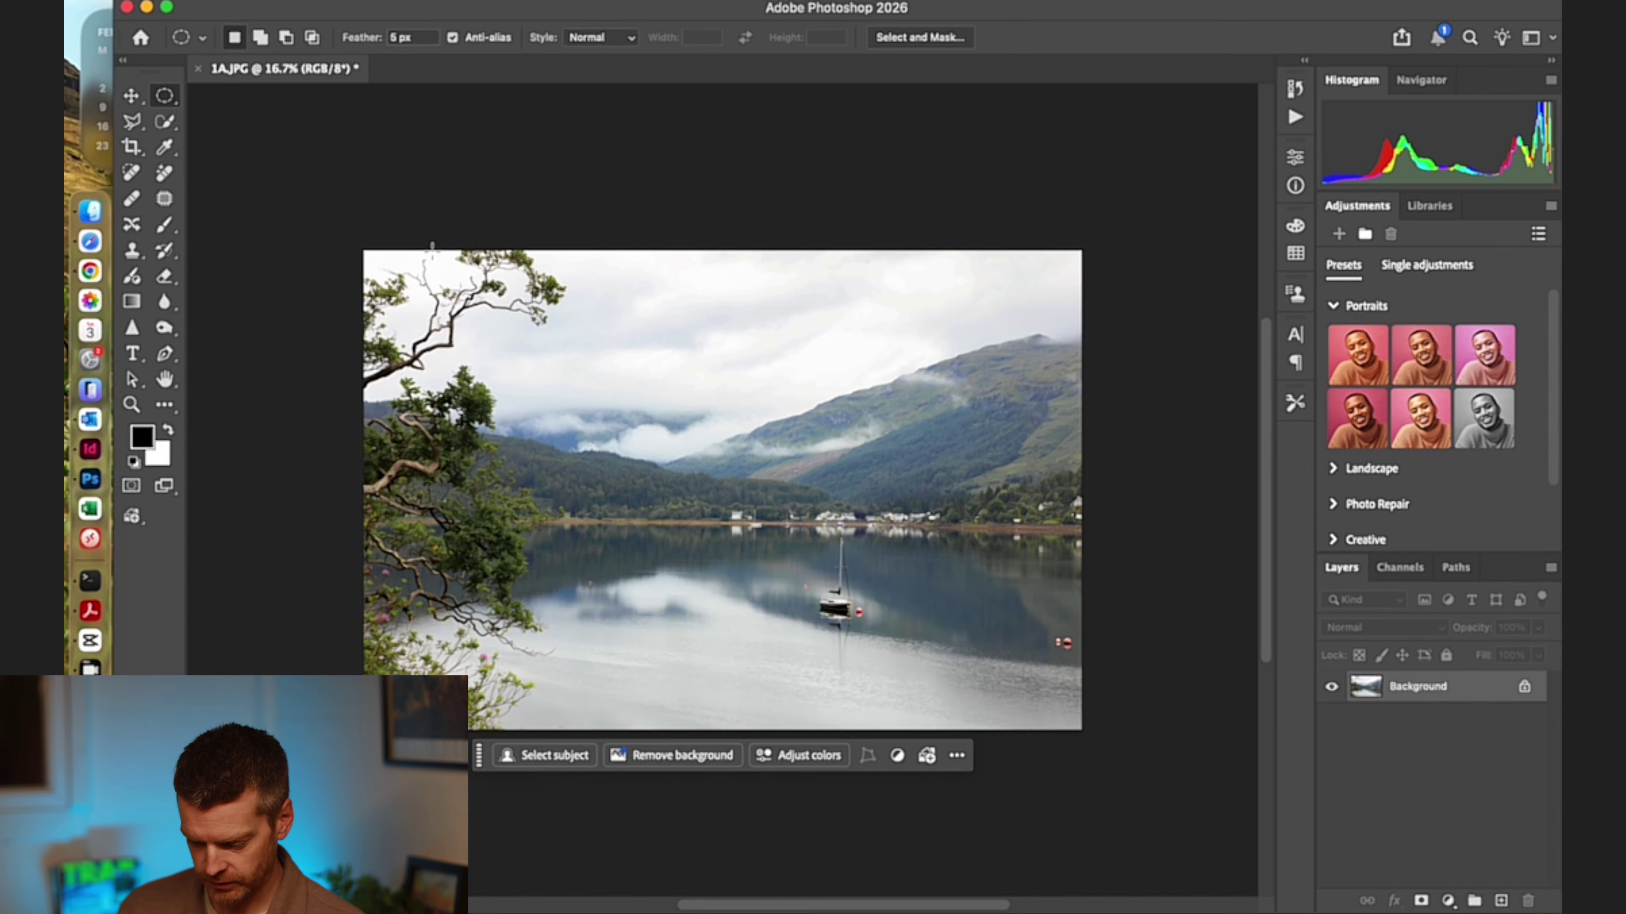
Start a Selective Color adjustment and set the whites to cyan -12%, magenta -2%, yellow -18% and black -2%
click(351, 1)
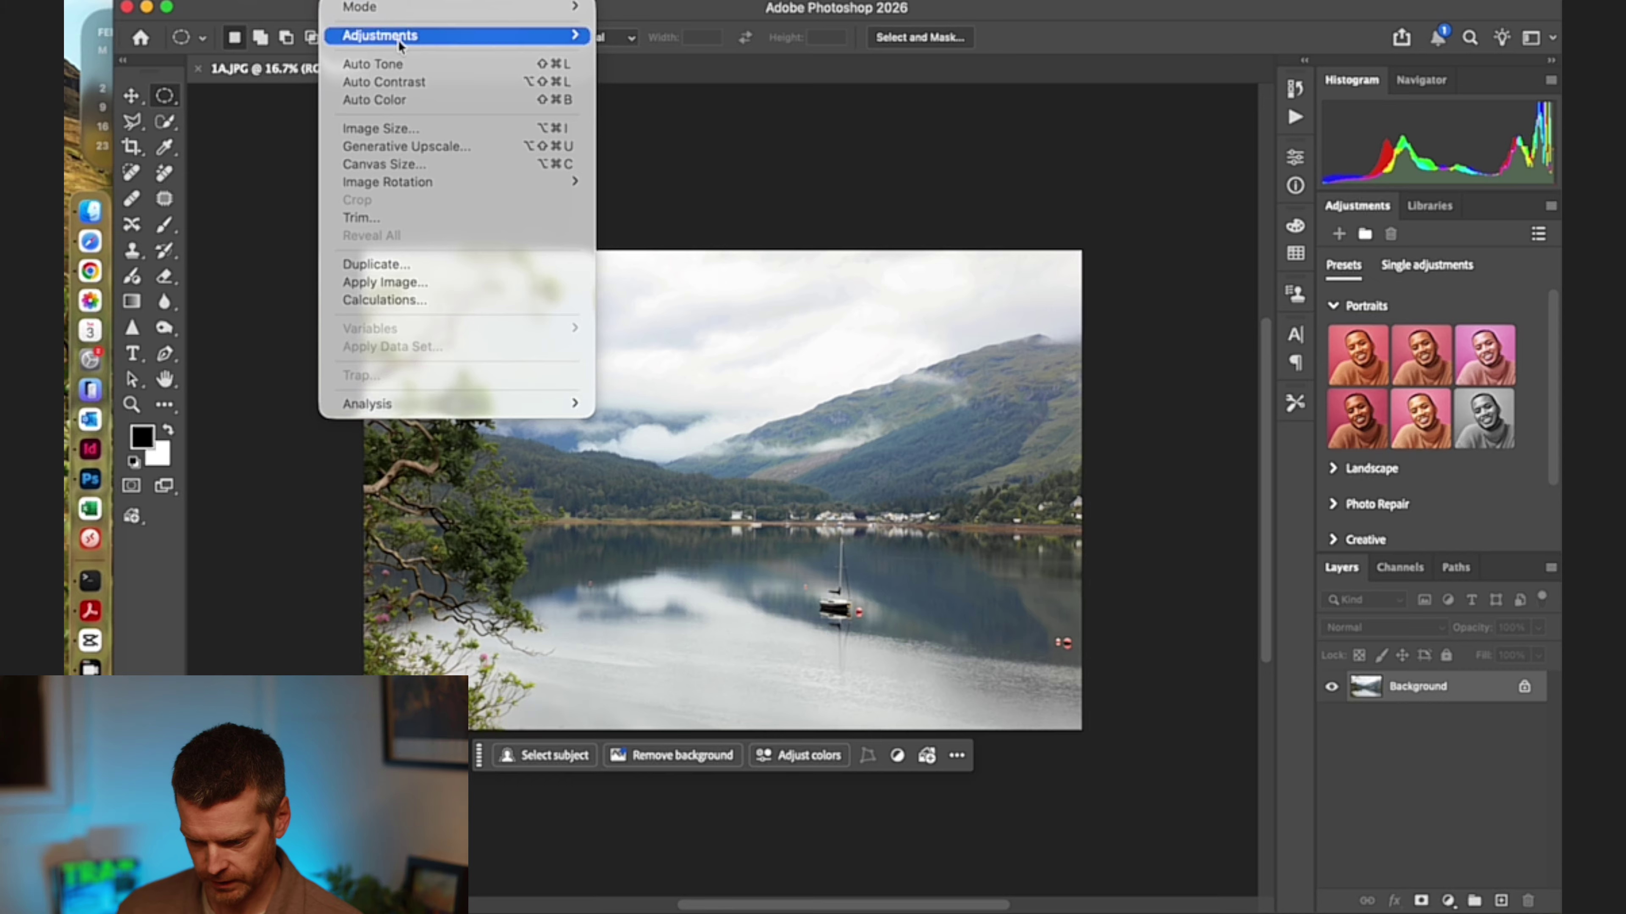
mouse_move(384, 34)
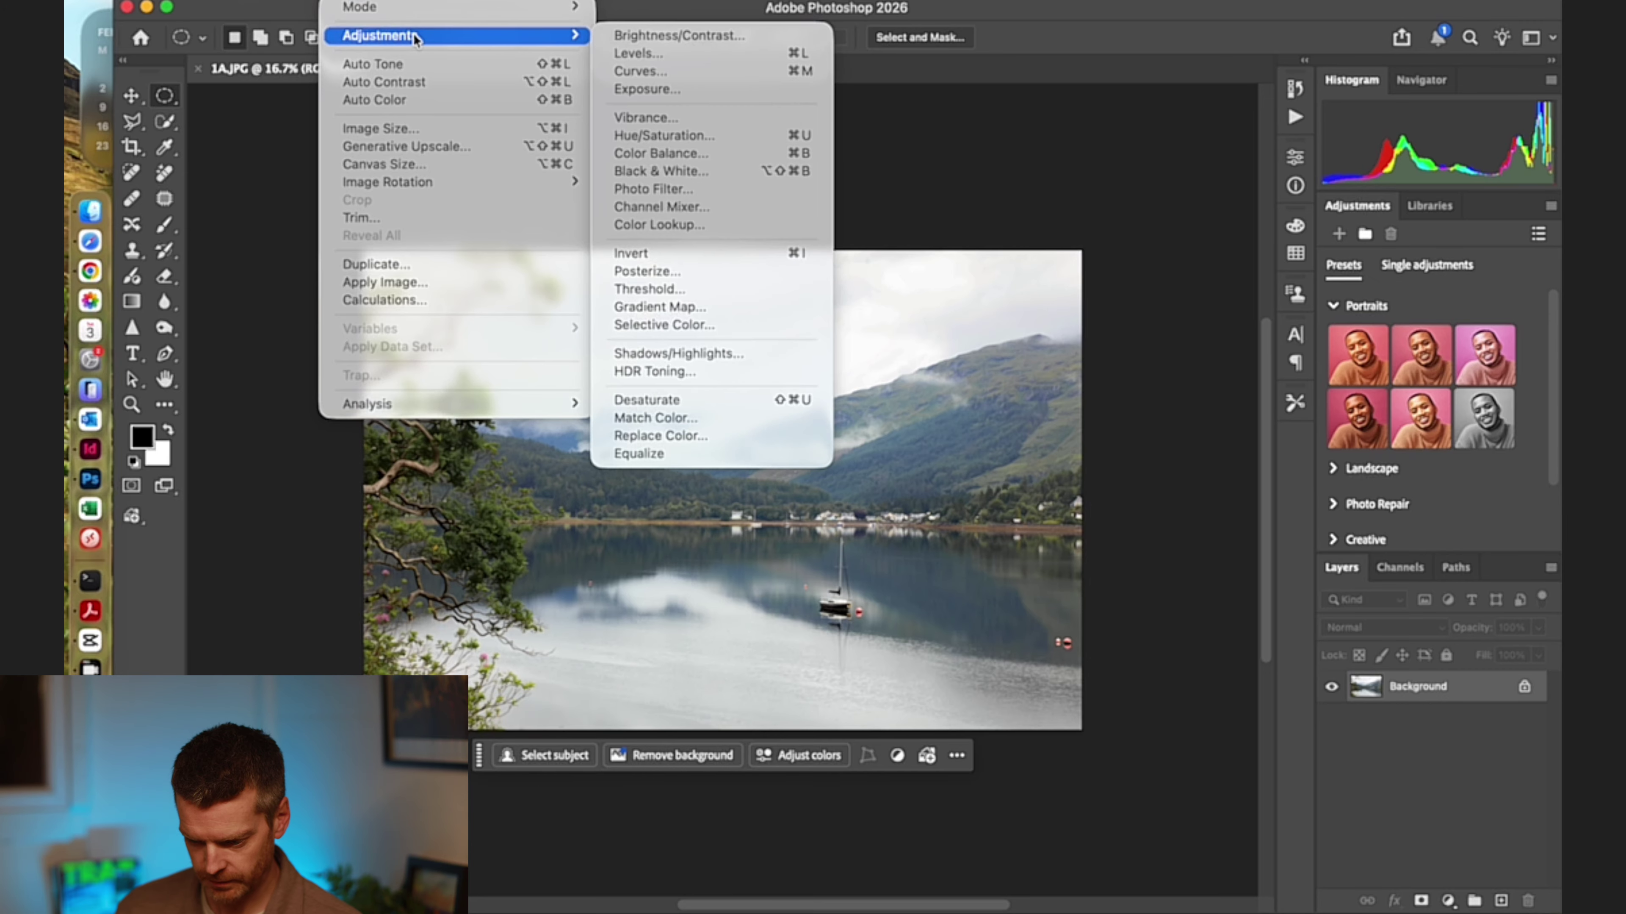
click(679, 325)
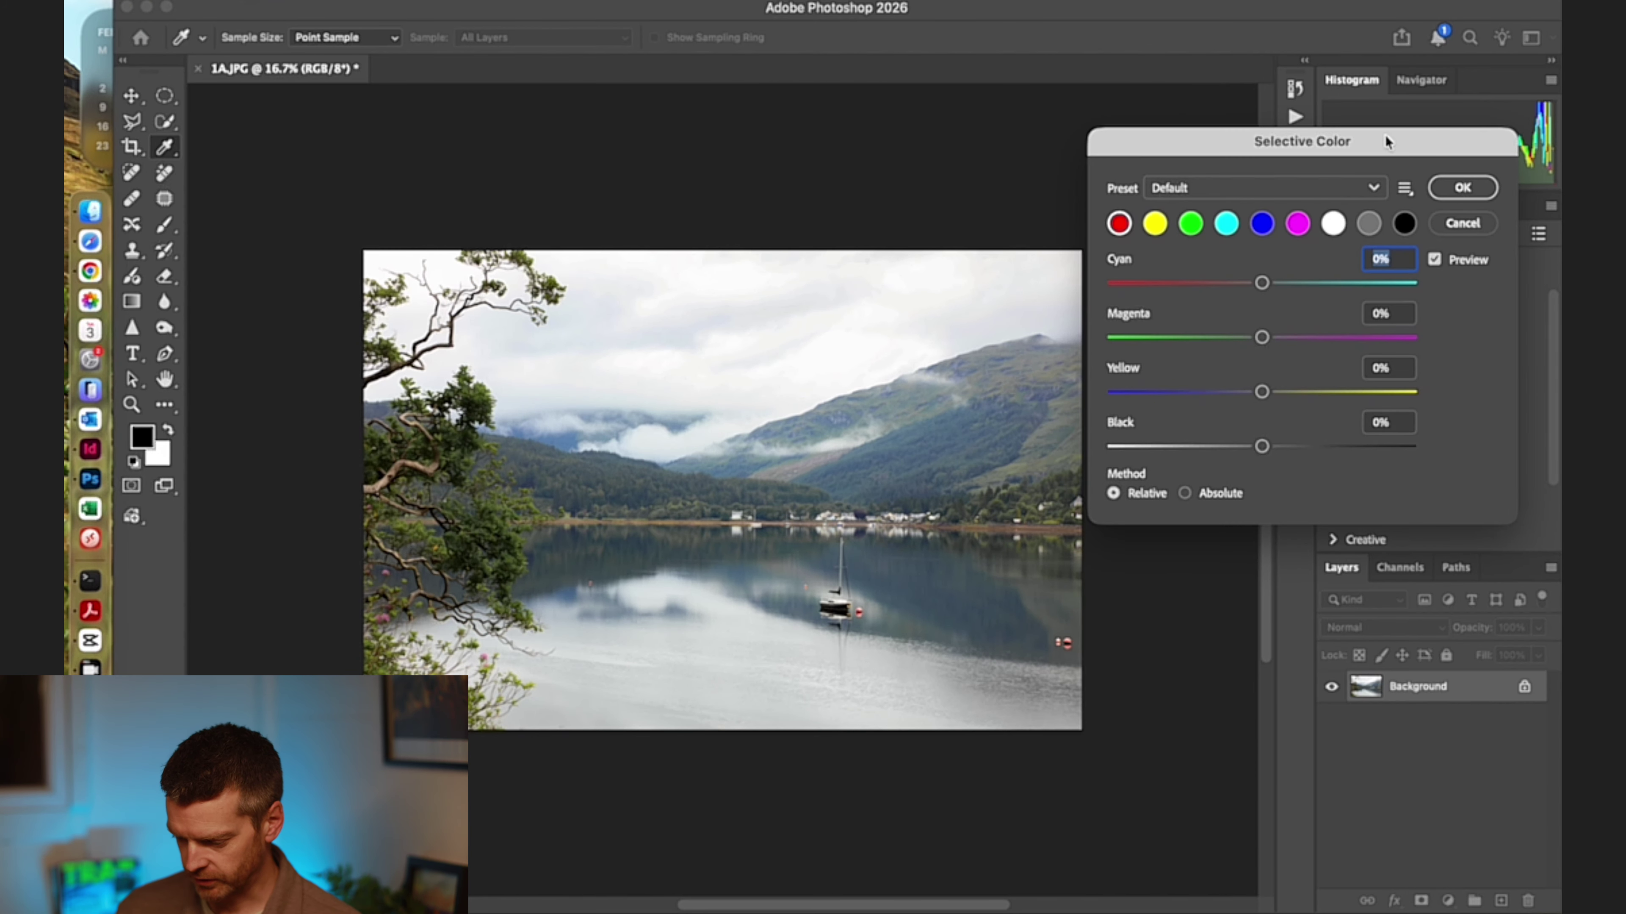
drag(1384, 135, 1393, 129)
click(1342, 219)
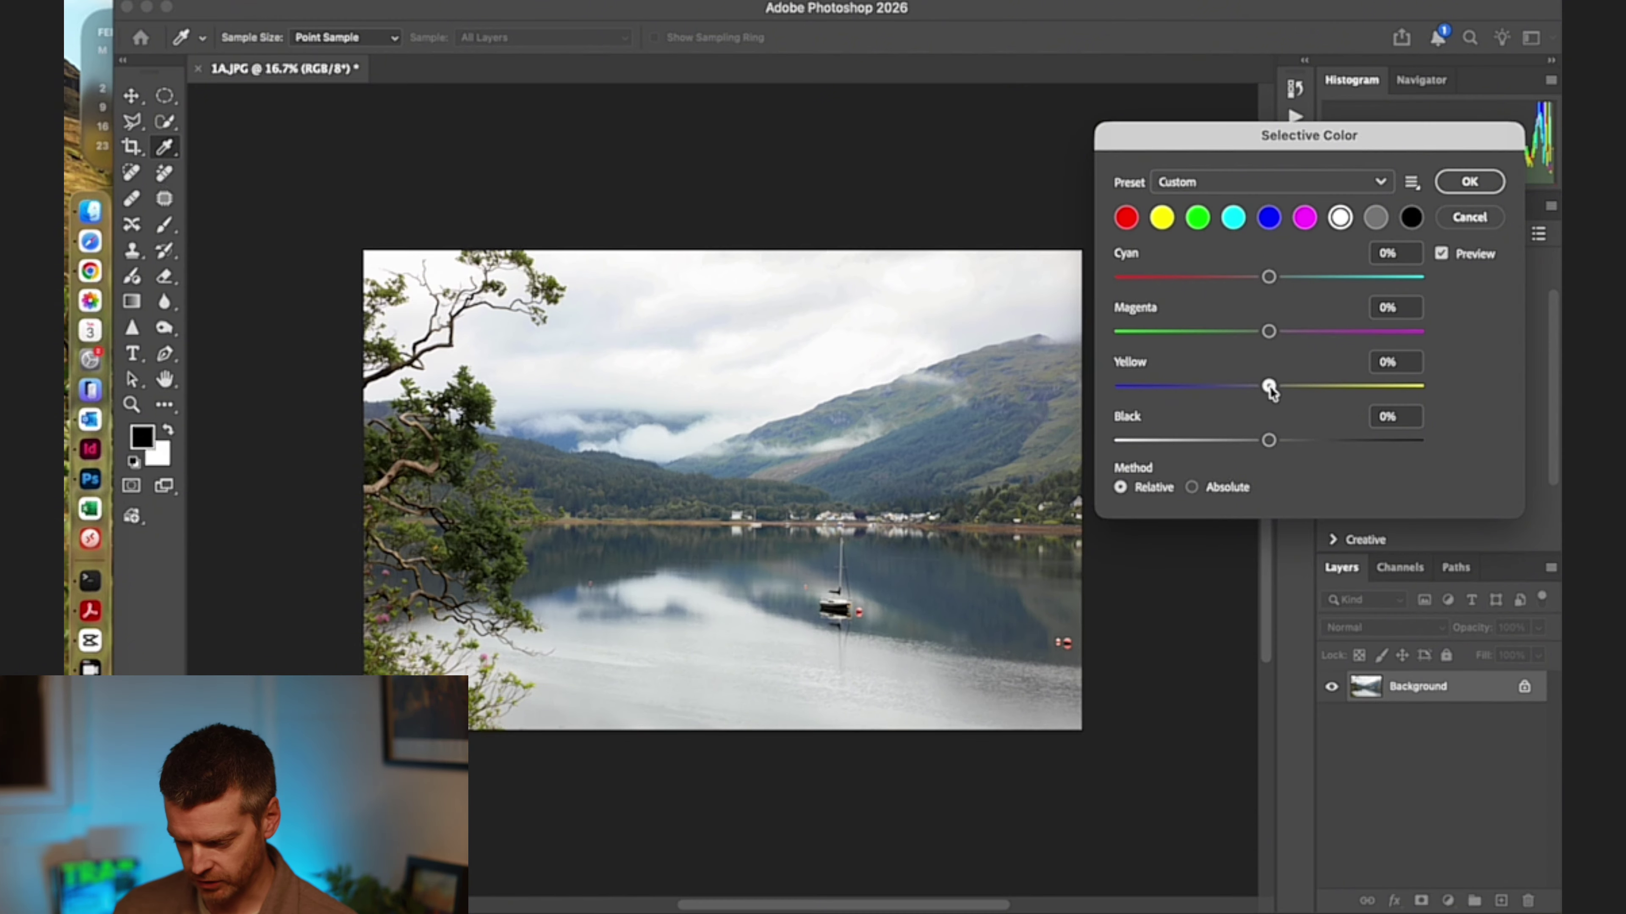
mouse_move(1269, 387)
mouse_down()
mouse_move(1293, 387)
mouse_move(1230, 387)
mouse_move(1319, 387)
mouse_move(1205, 387)
mouse_move(1323, 387)
mouse_move(1244, 390)
mouse_up()
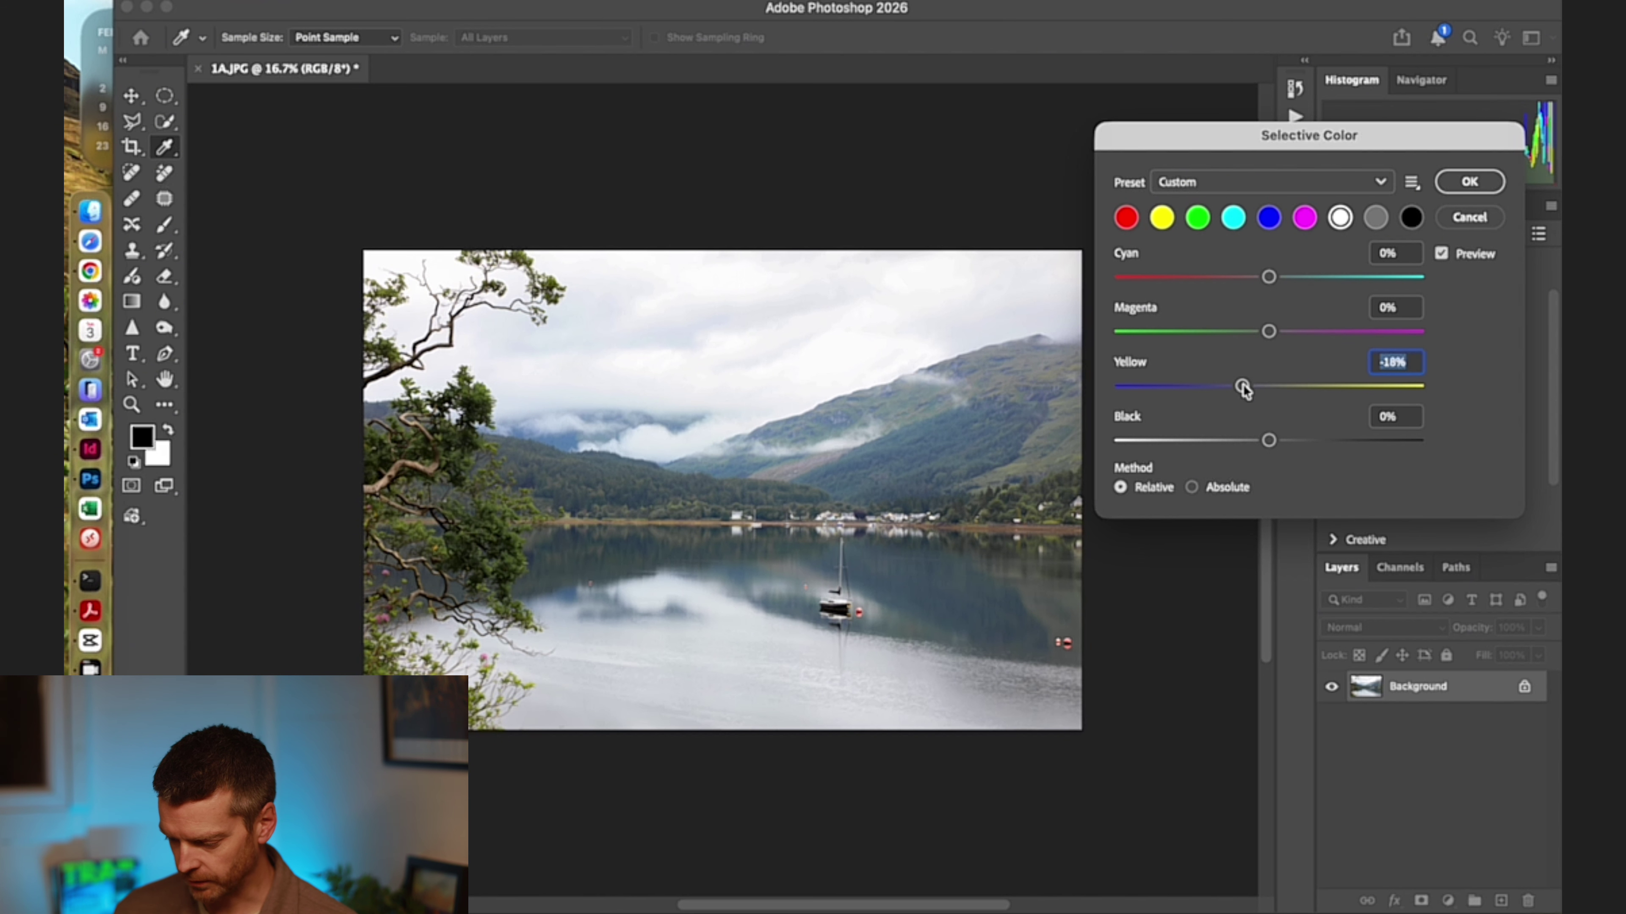
mouse_move(1270, 444)
mouse_down()
mouse_move(1285, 439)
mouse_move(1214, 439)
mouse_move(1310, 438)
mouse_move(1266, 439)
mouse_up()
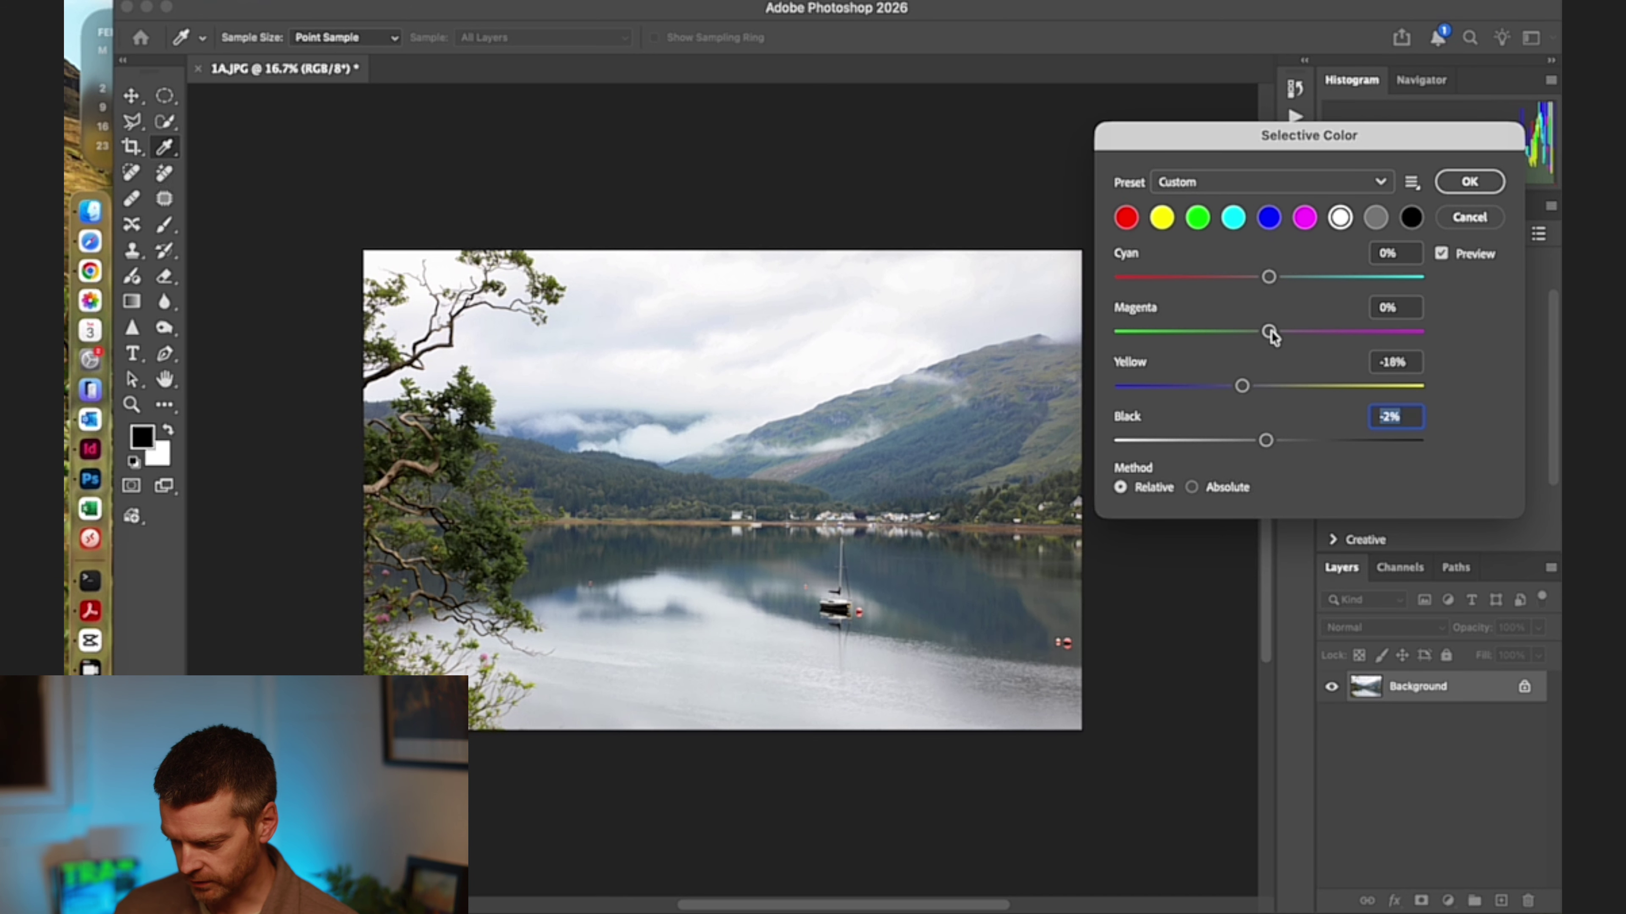
mouse_move(1270, 333)
mouse_down()
mouse_move(1338, 332)
mouse_move(1203, 332)
mouse_move(1310, 332)
mouse_move(1265, 332)
mouse_up()
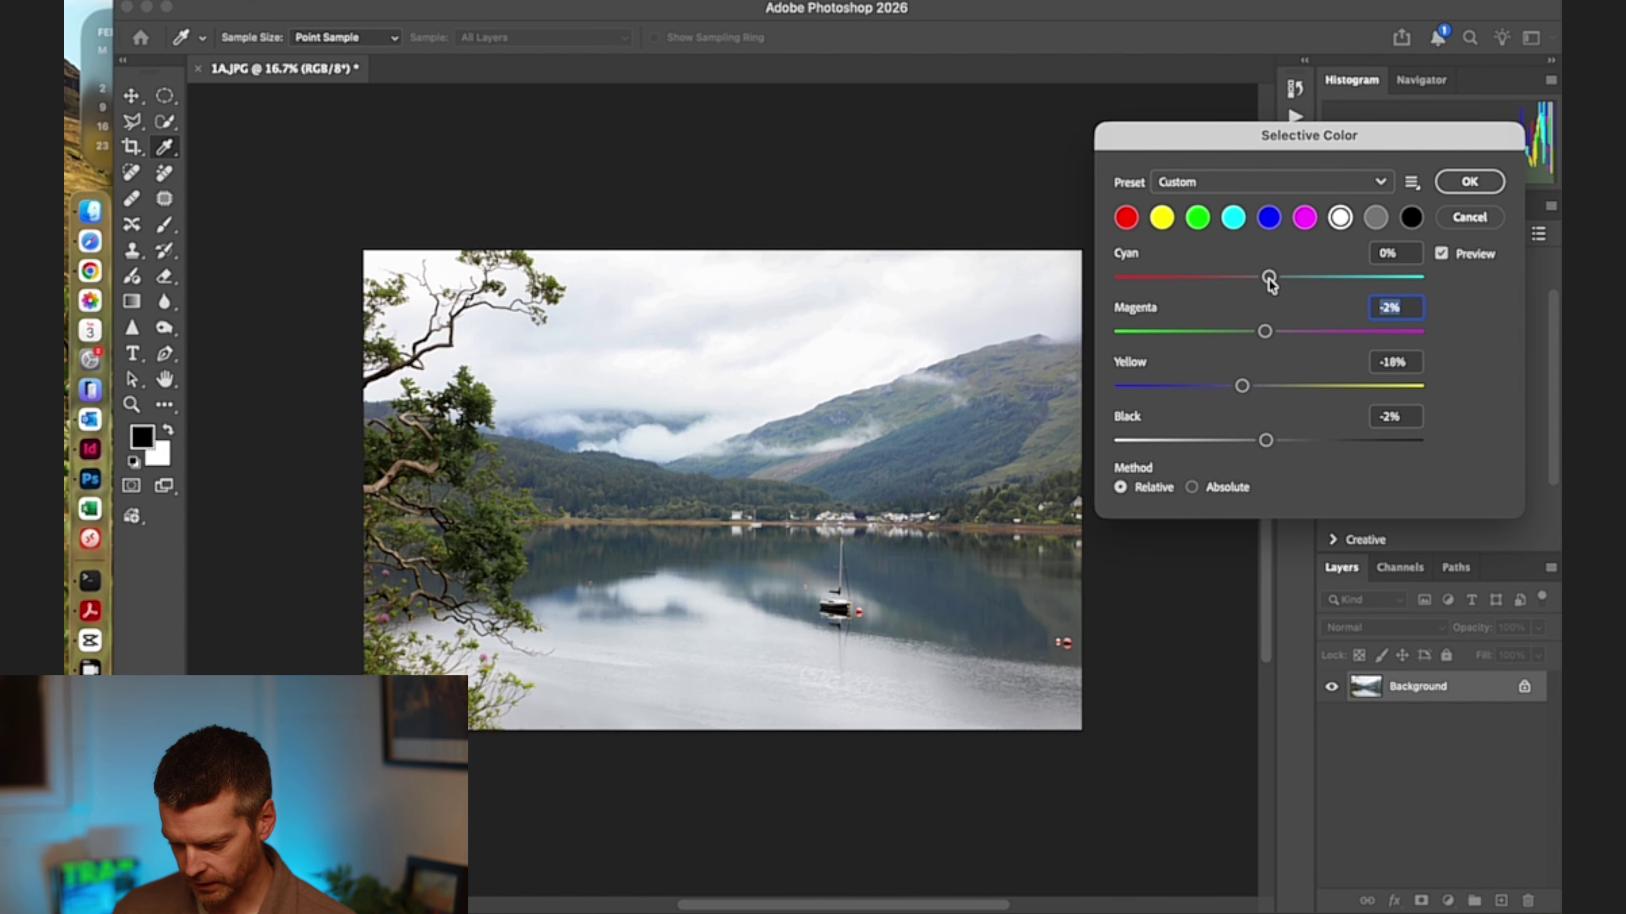
mouse_move(1268, 276)
mouse_down()
mouse_move(1221, 292)
mouse_move(1328, 292)
mouse_move(1232, 292)
mouse_move(1254, 292)
mouse_up()
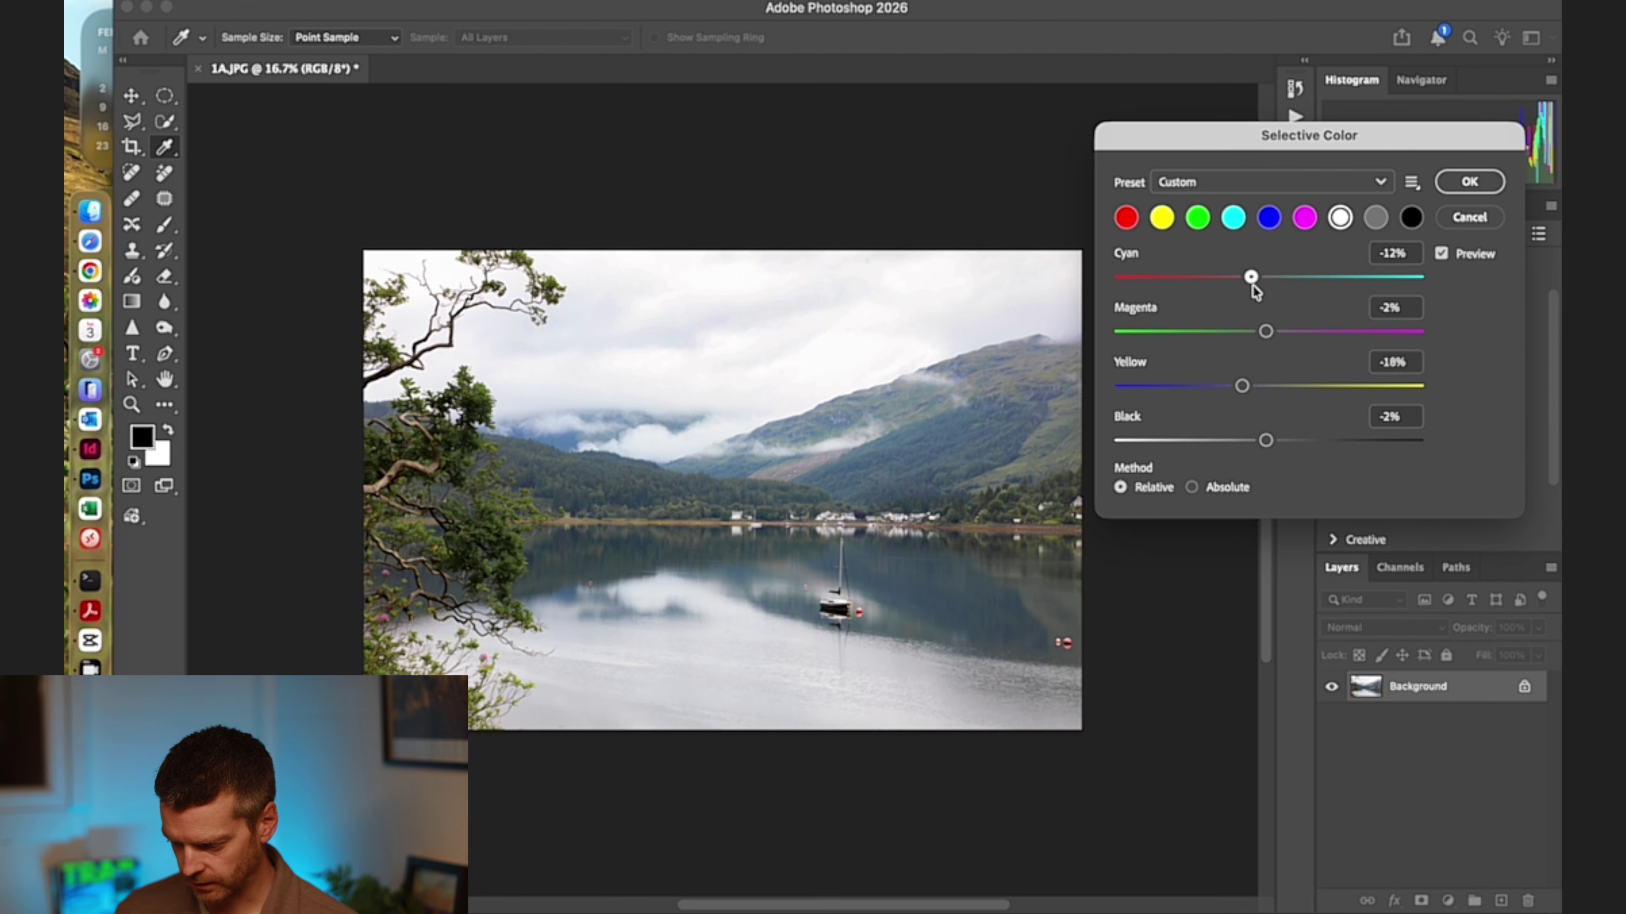
Set the neutrals in Selective Color to black +10% and yellow +1%
click(1374, 219)
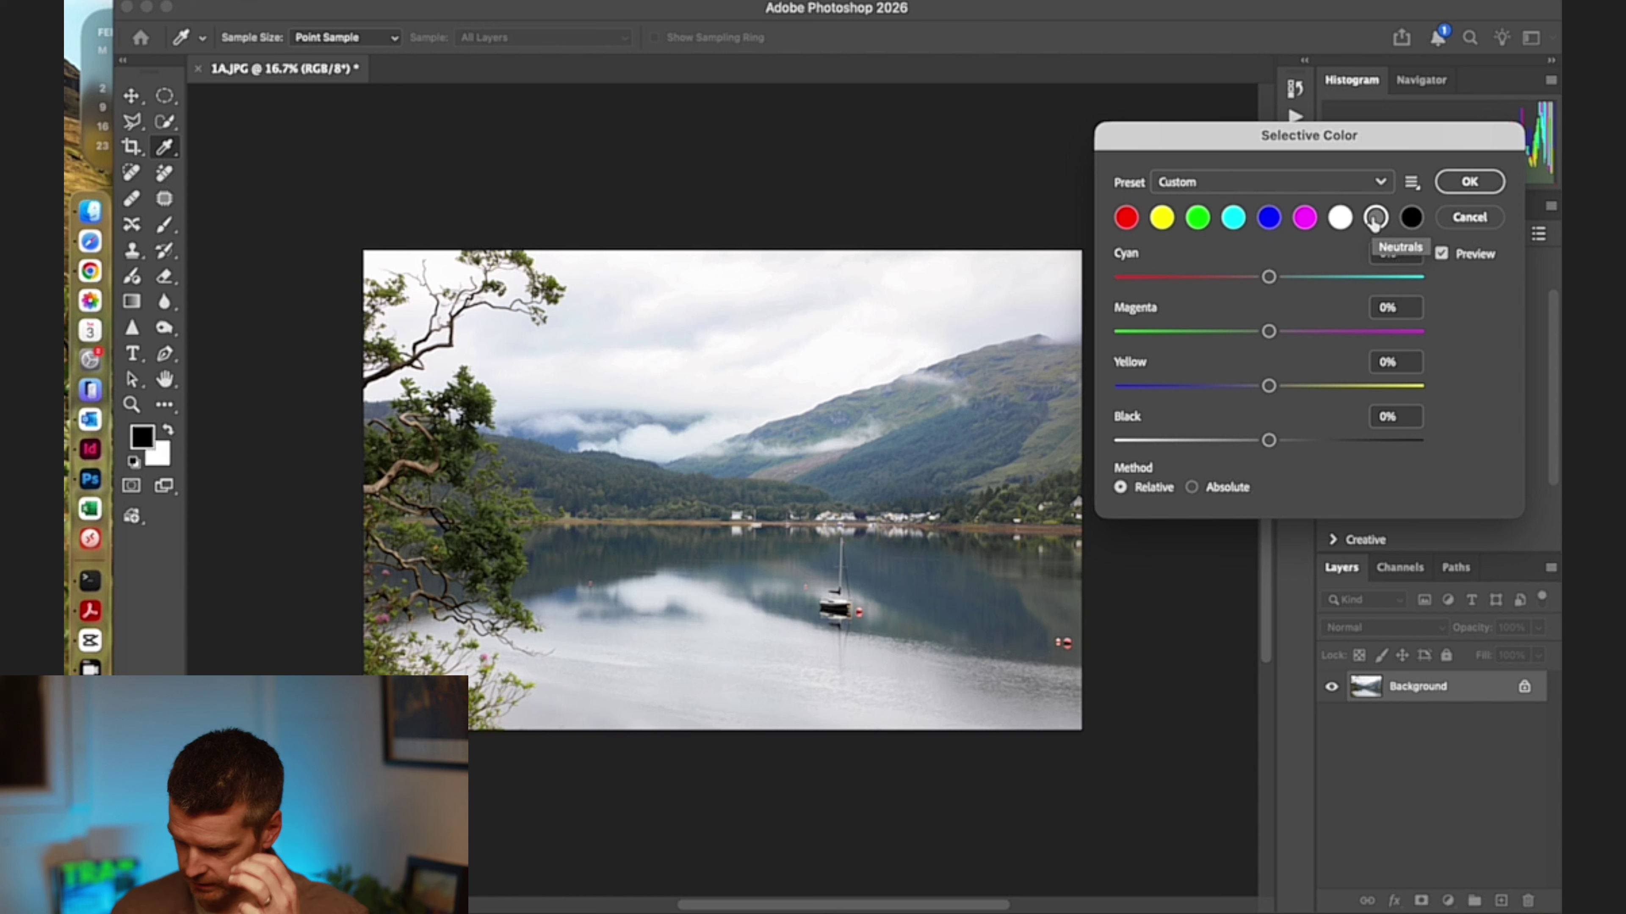
drag(1268, 442, 1289, 442)
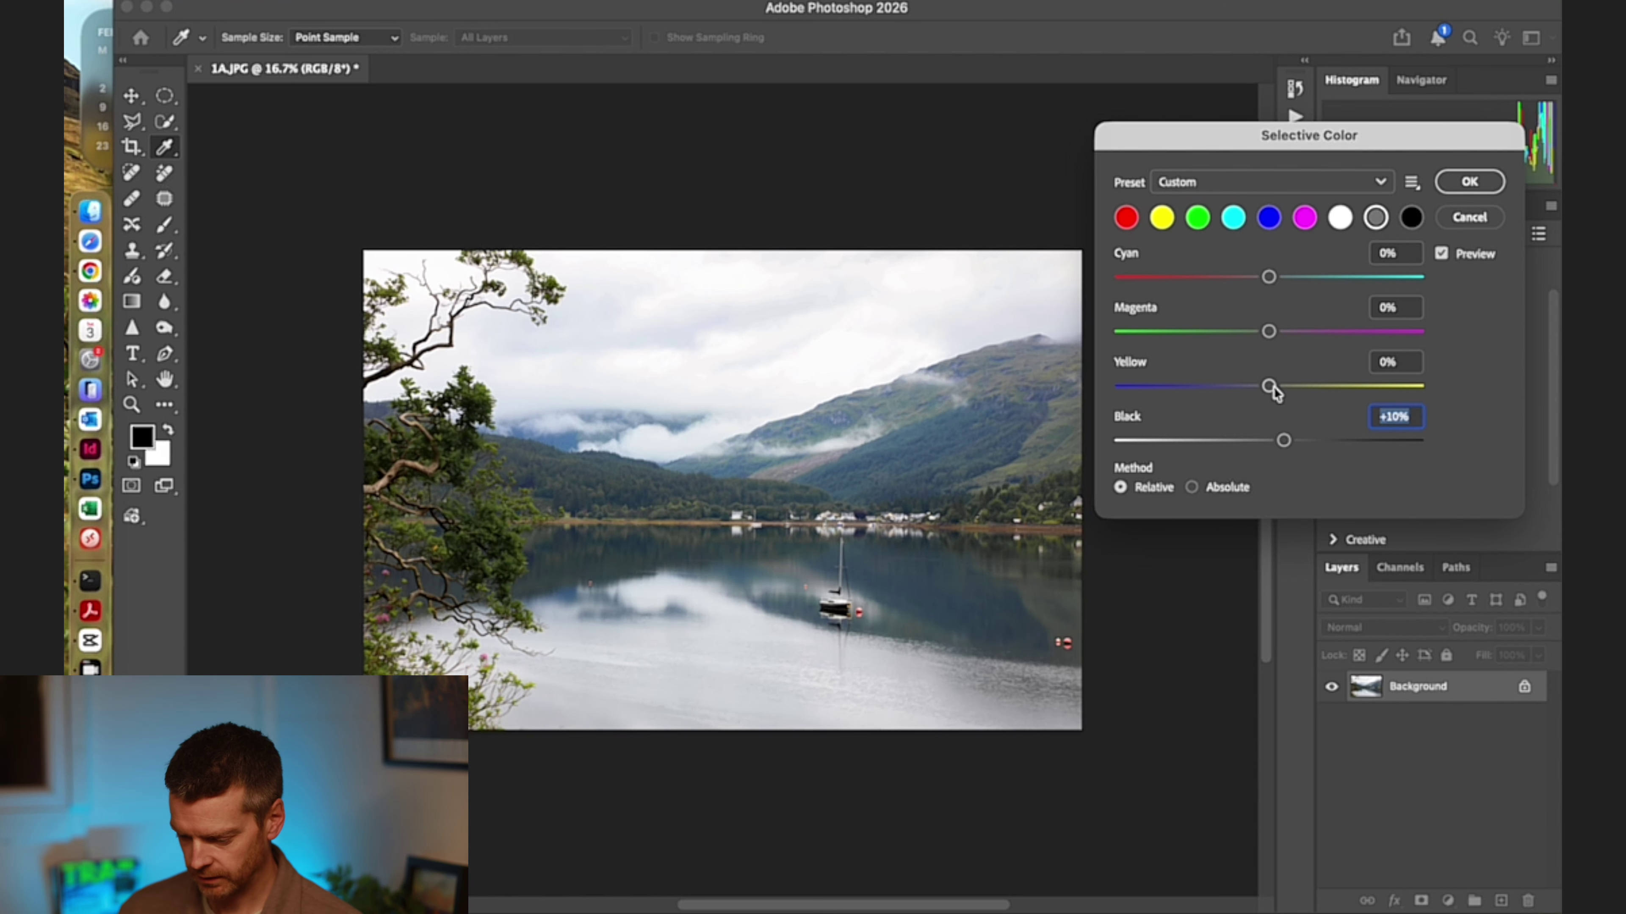
mouse_move(1272, 388)
mouse_down()
mouse_move(1290, 386)
mouse_move(1266, 395)
mouse_up()
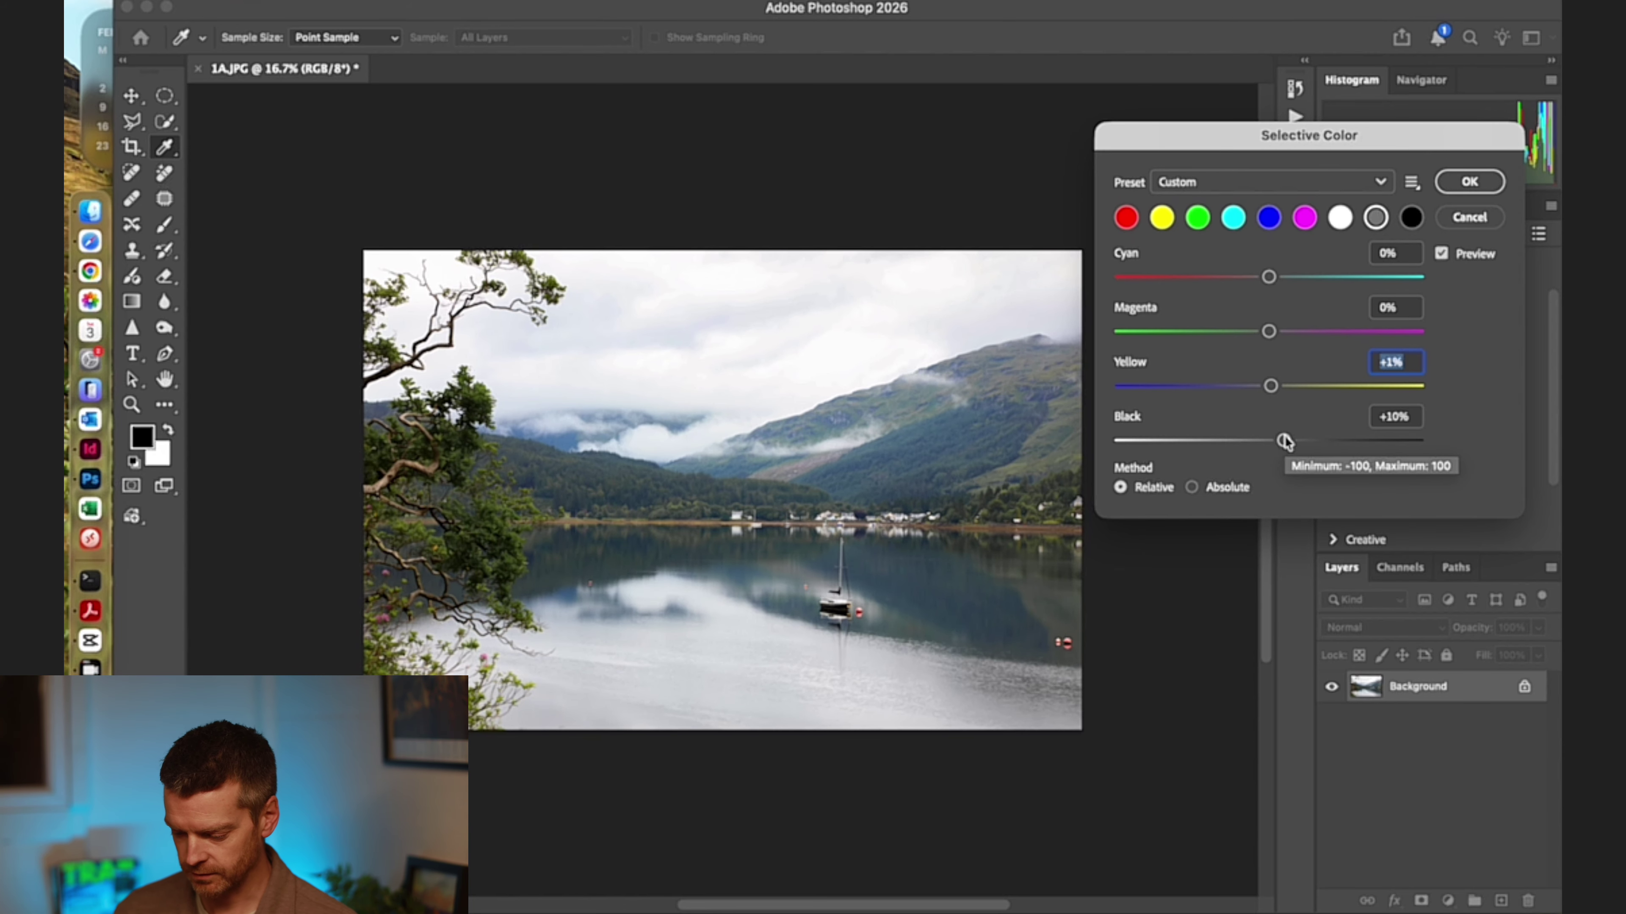
Set the neutrals' black to +11% and the reds to cyan -58%, magenta +12% and yellow -33%, and apply the Selective Color adjustment
drag(1284, 442, 1288, 444)
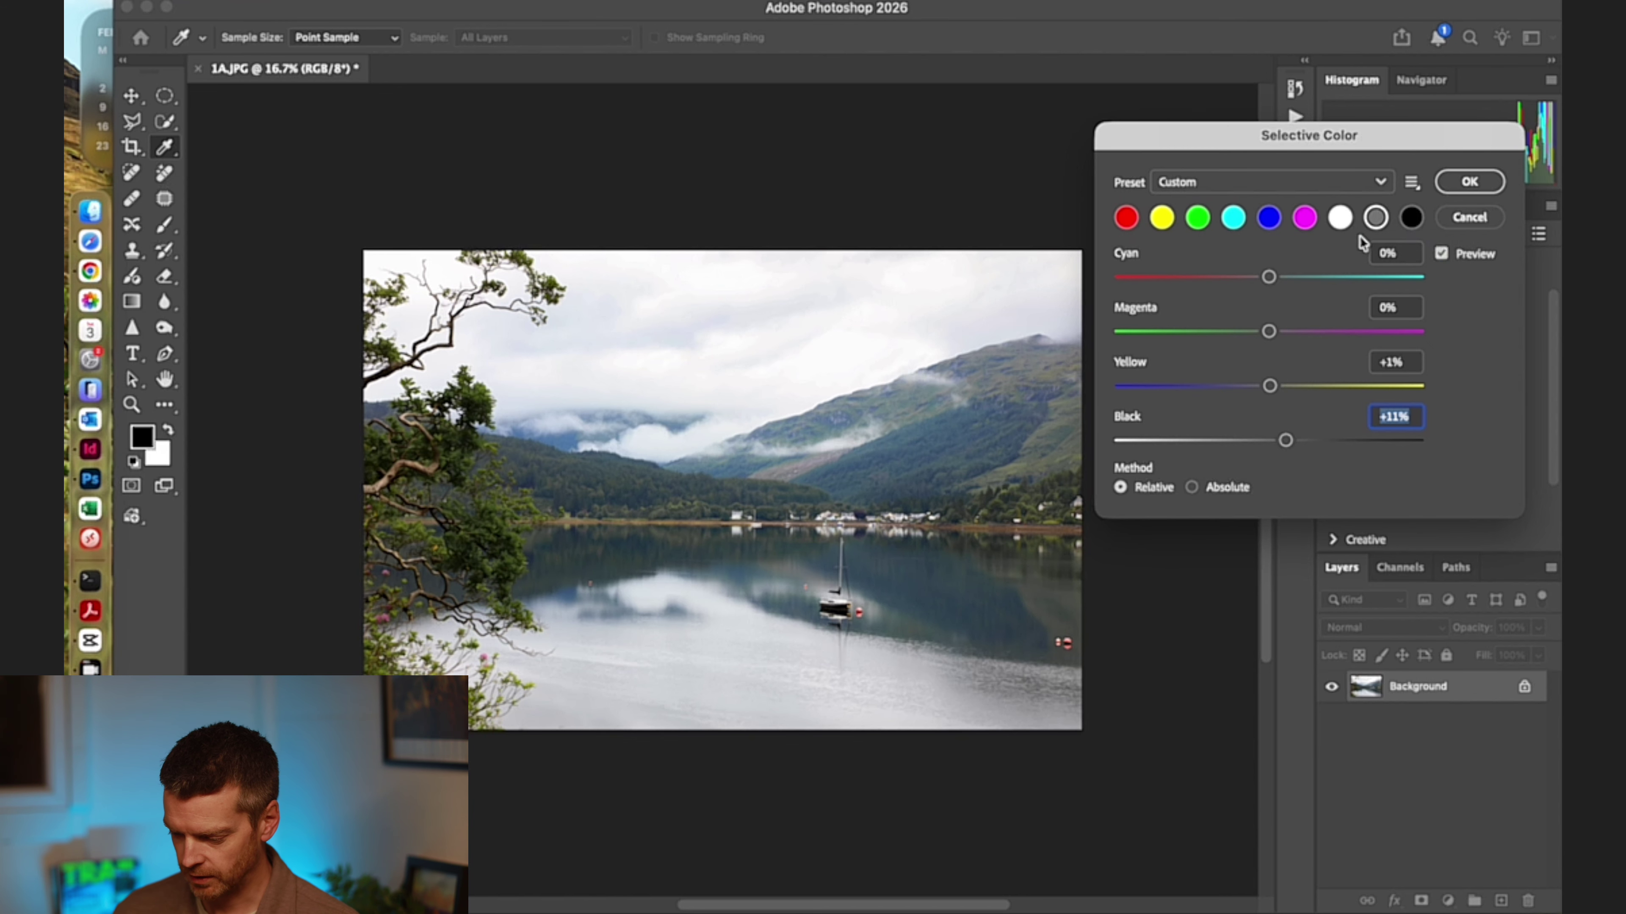
click(1124, 224)
drag(1268, 278, 1278, 280)
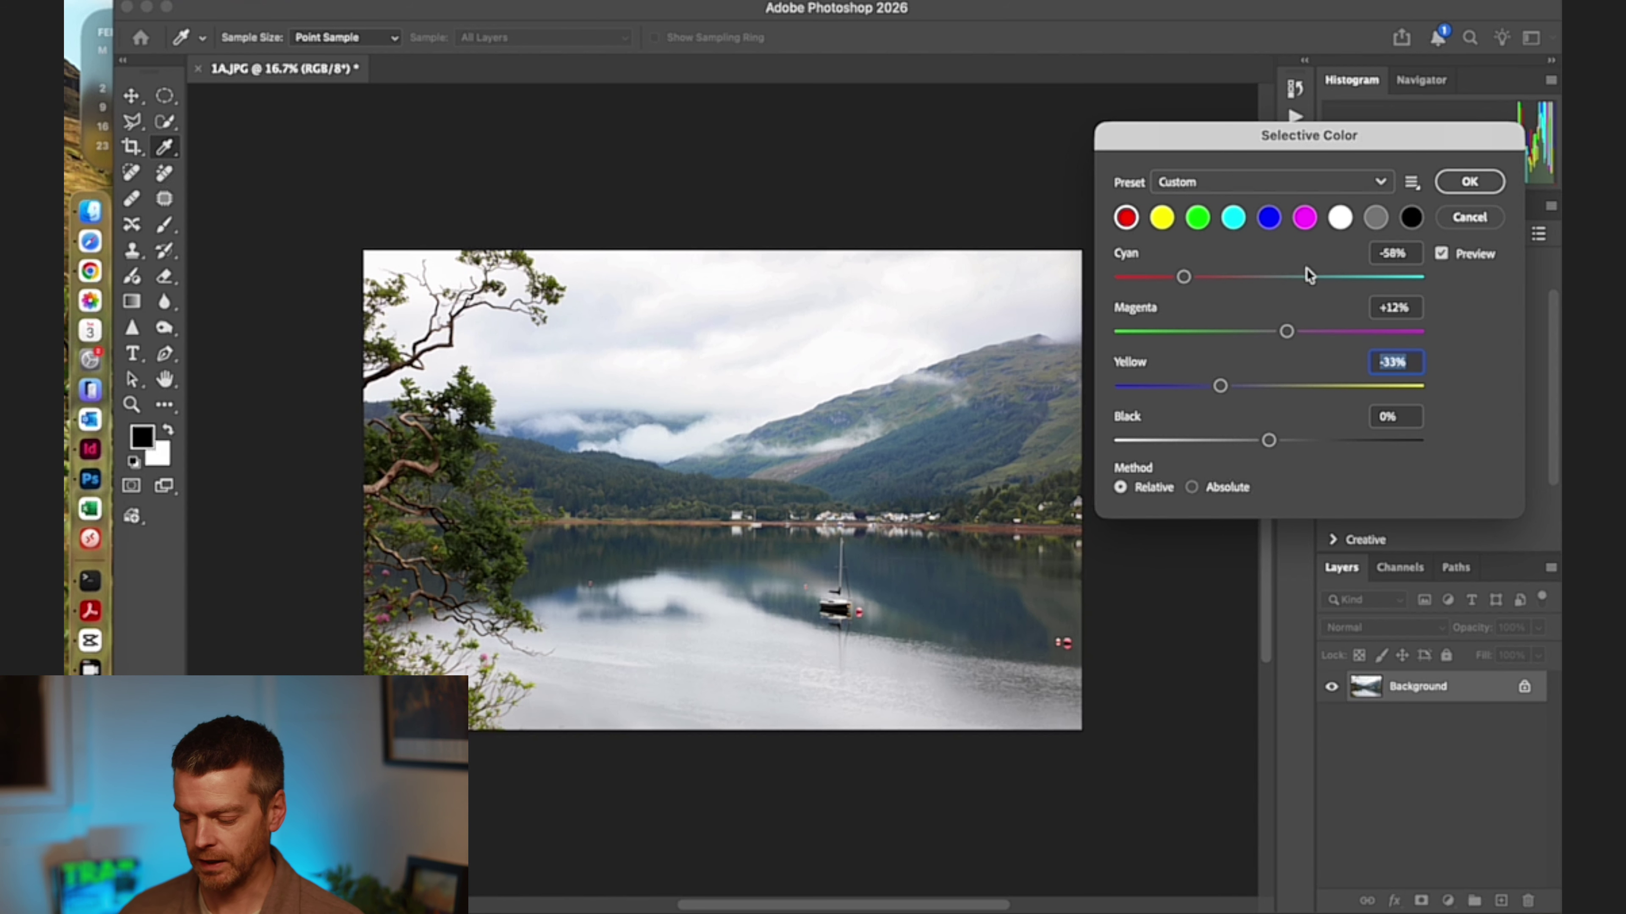
click(1470, 182)
Try a Hue/Saturation adjustment with the master saturation raised to +60, and cancel it
click(378, 2)
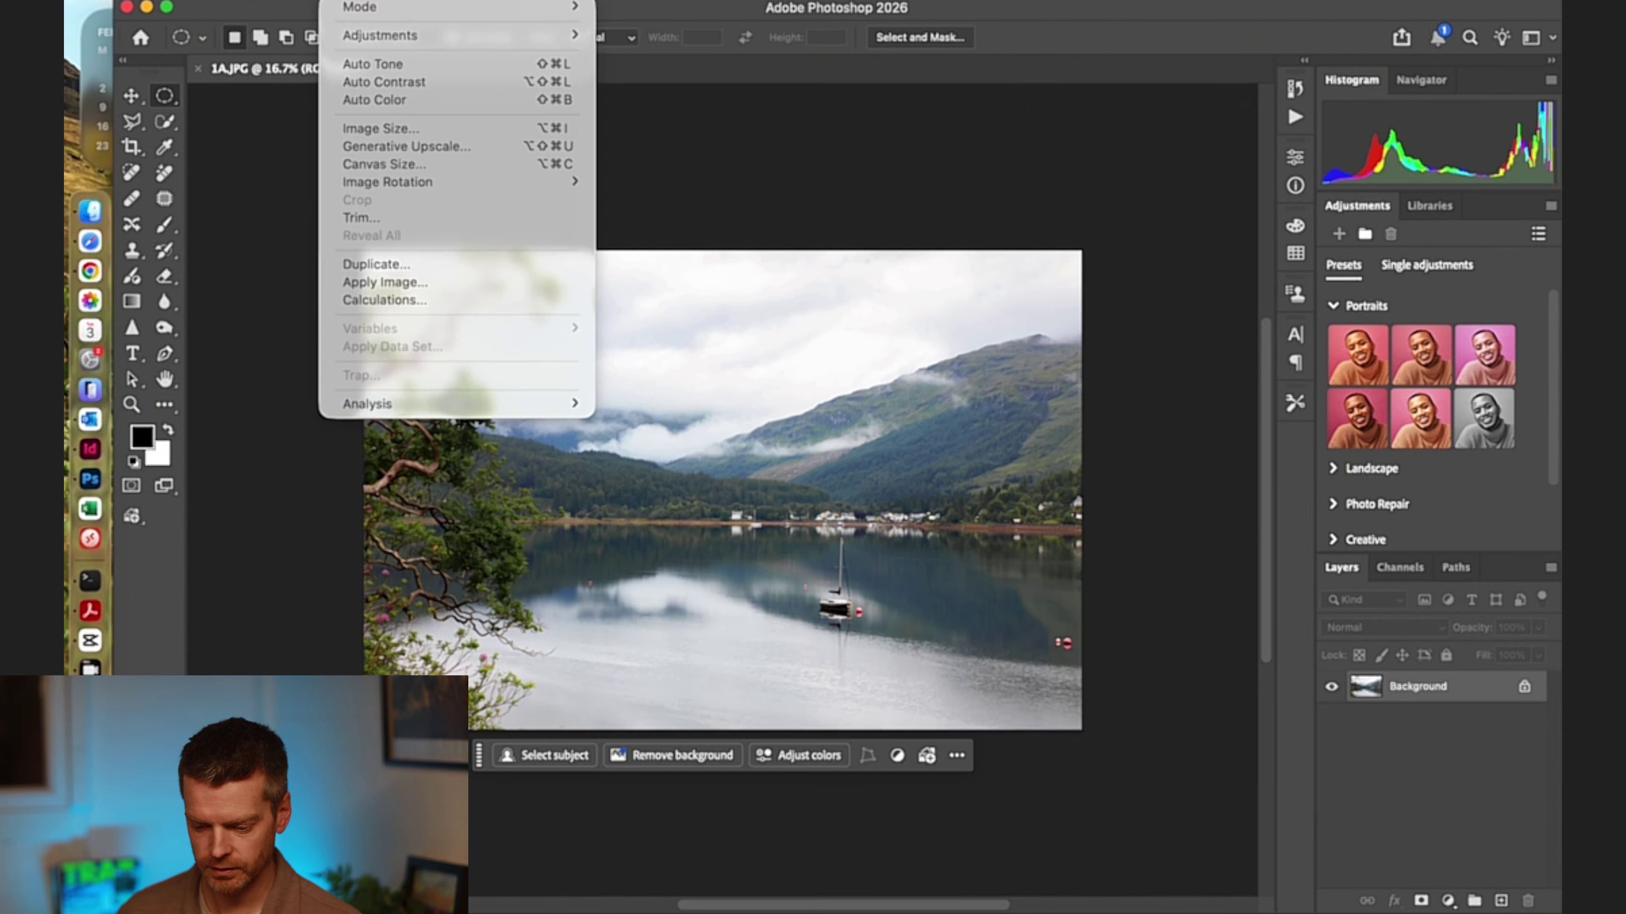
mouse_move(377, 37)
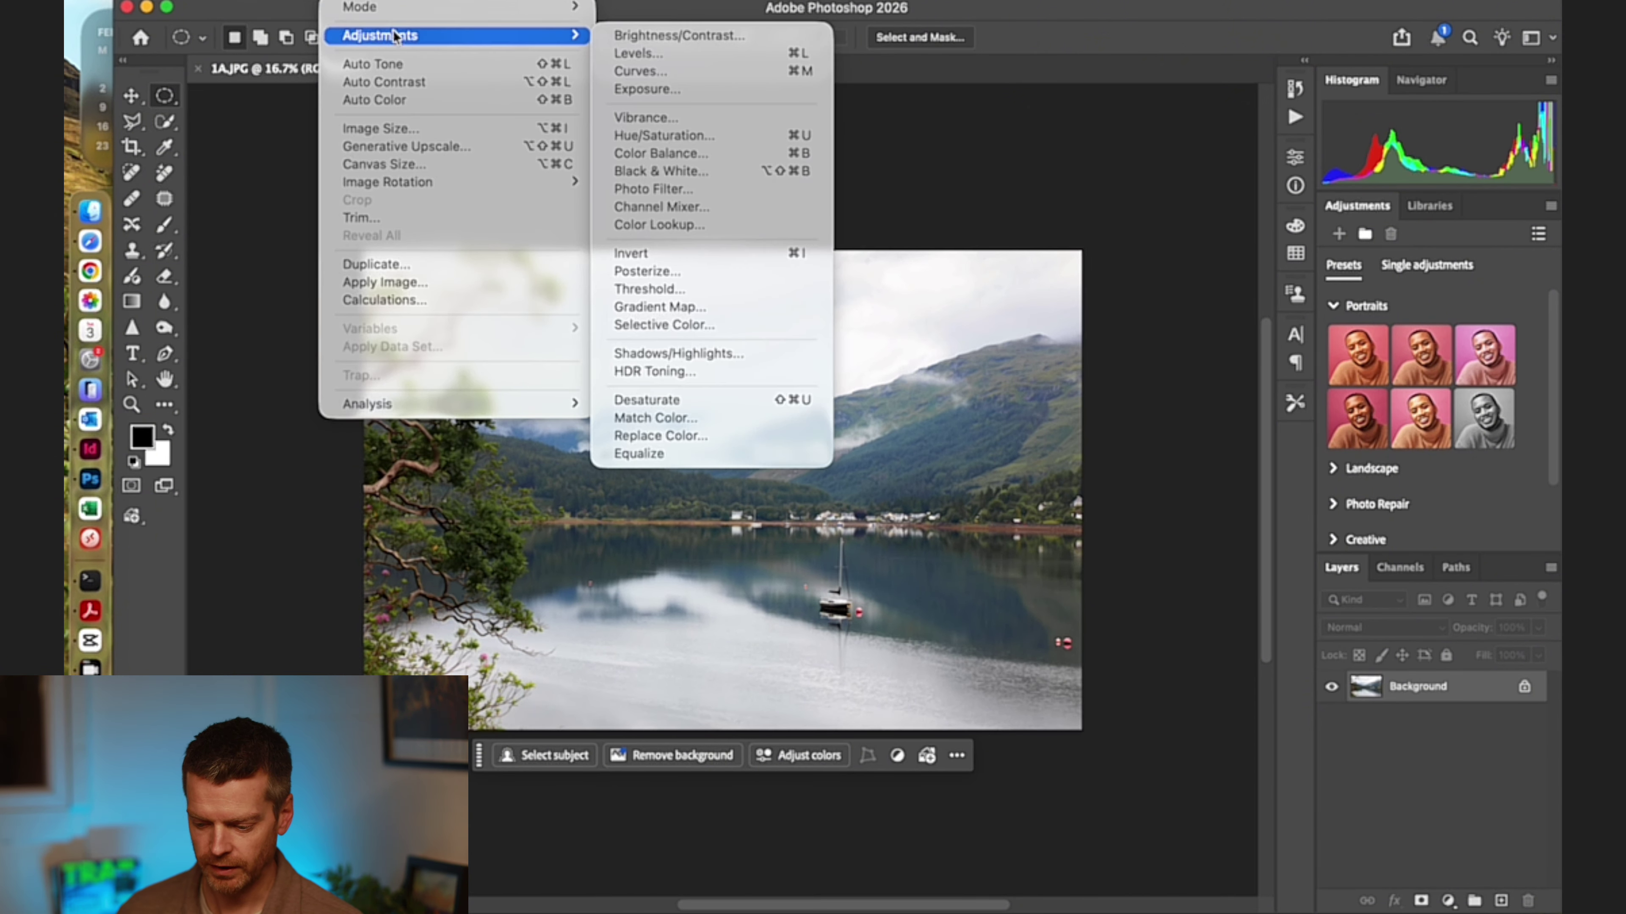
click(696, 138)
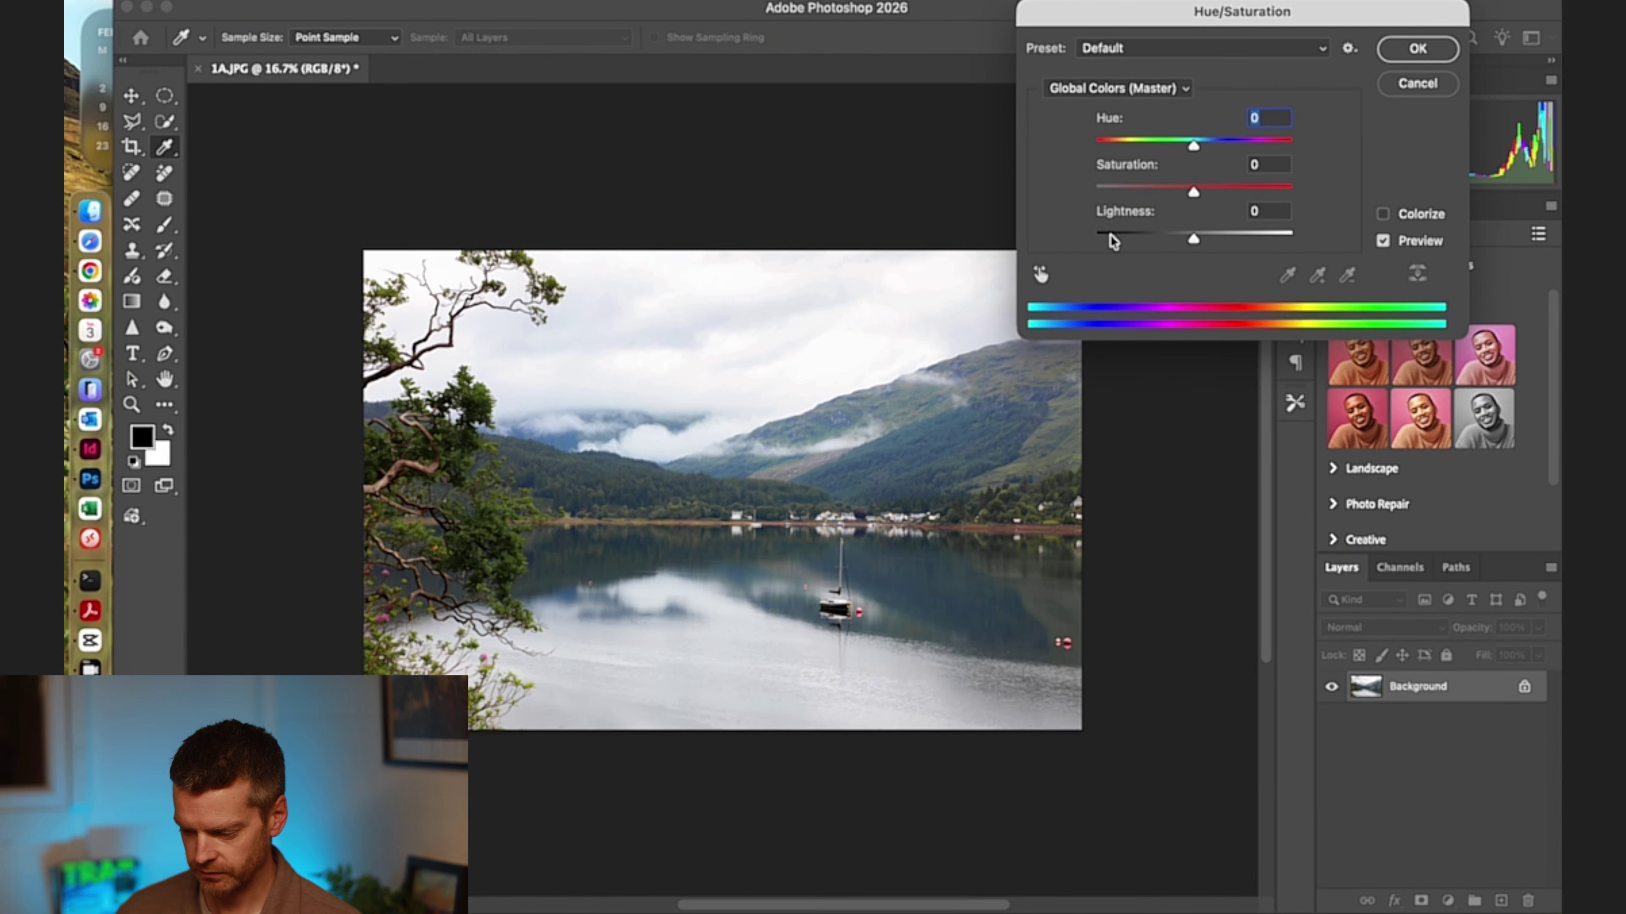
drag(1219, 187, 1251, 182)
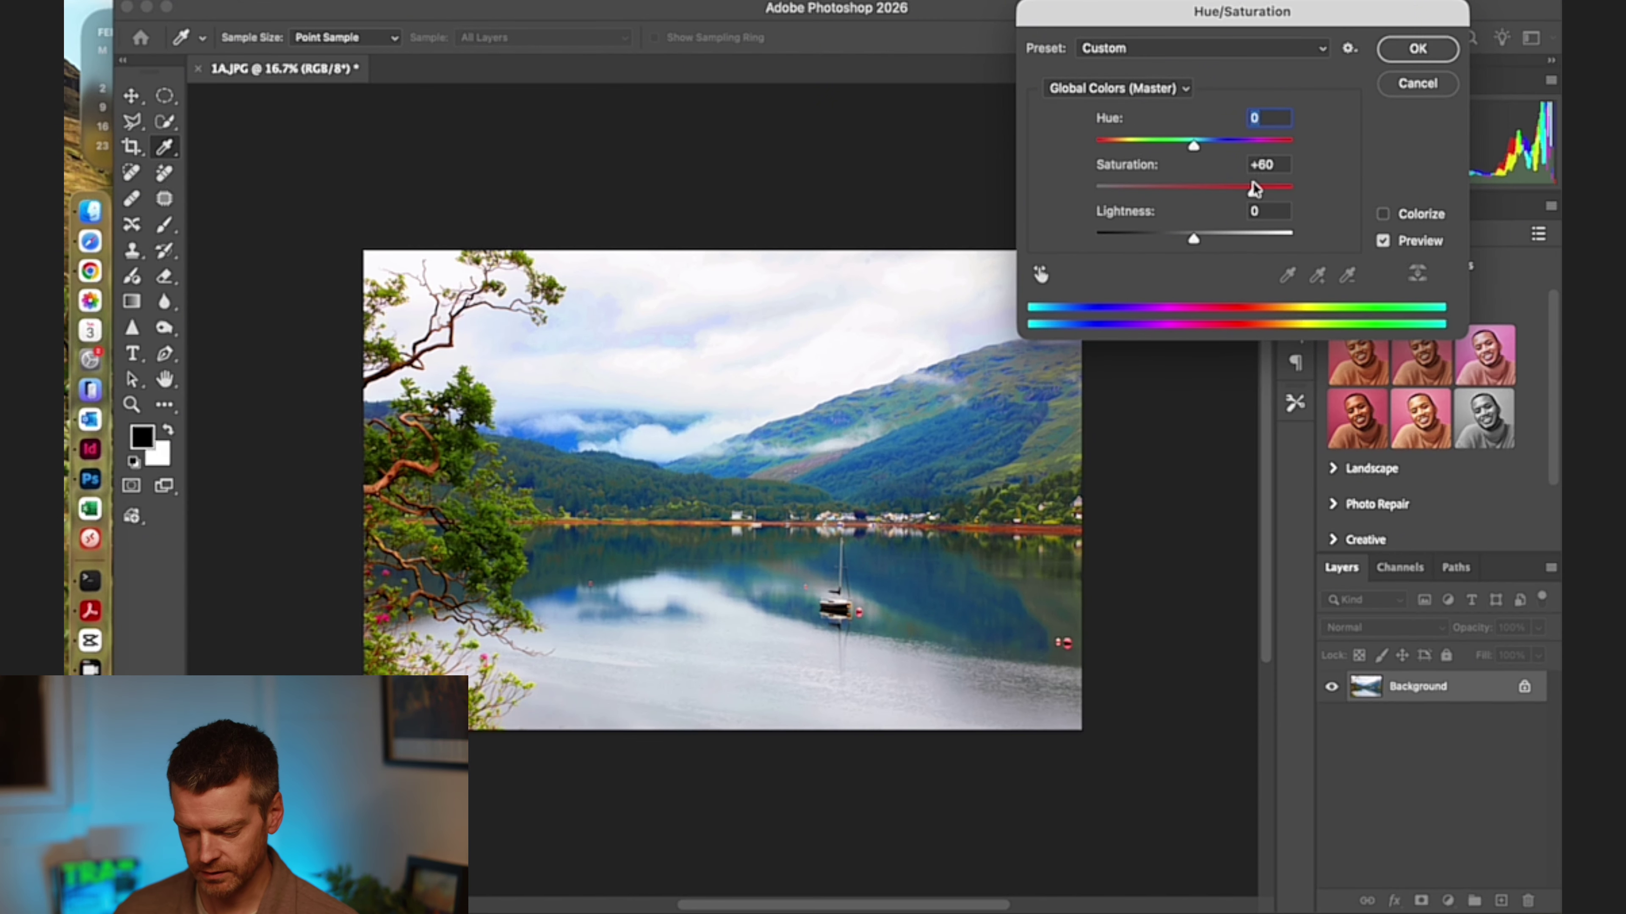
drag(1251, 182, 1194, 187)
key(Escape)
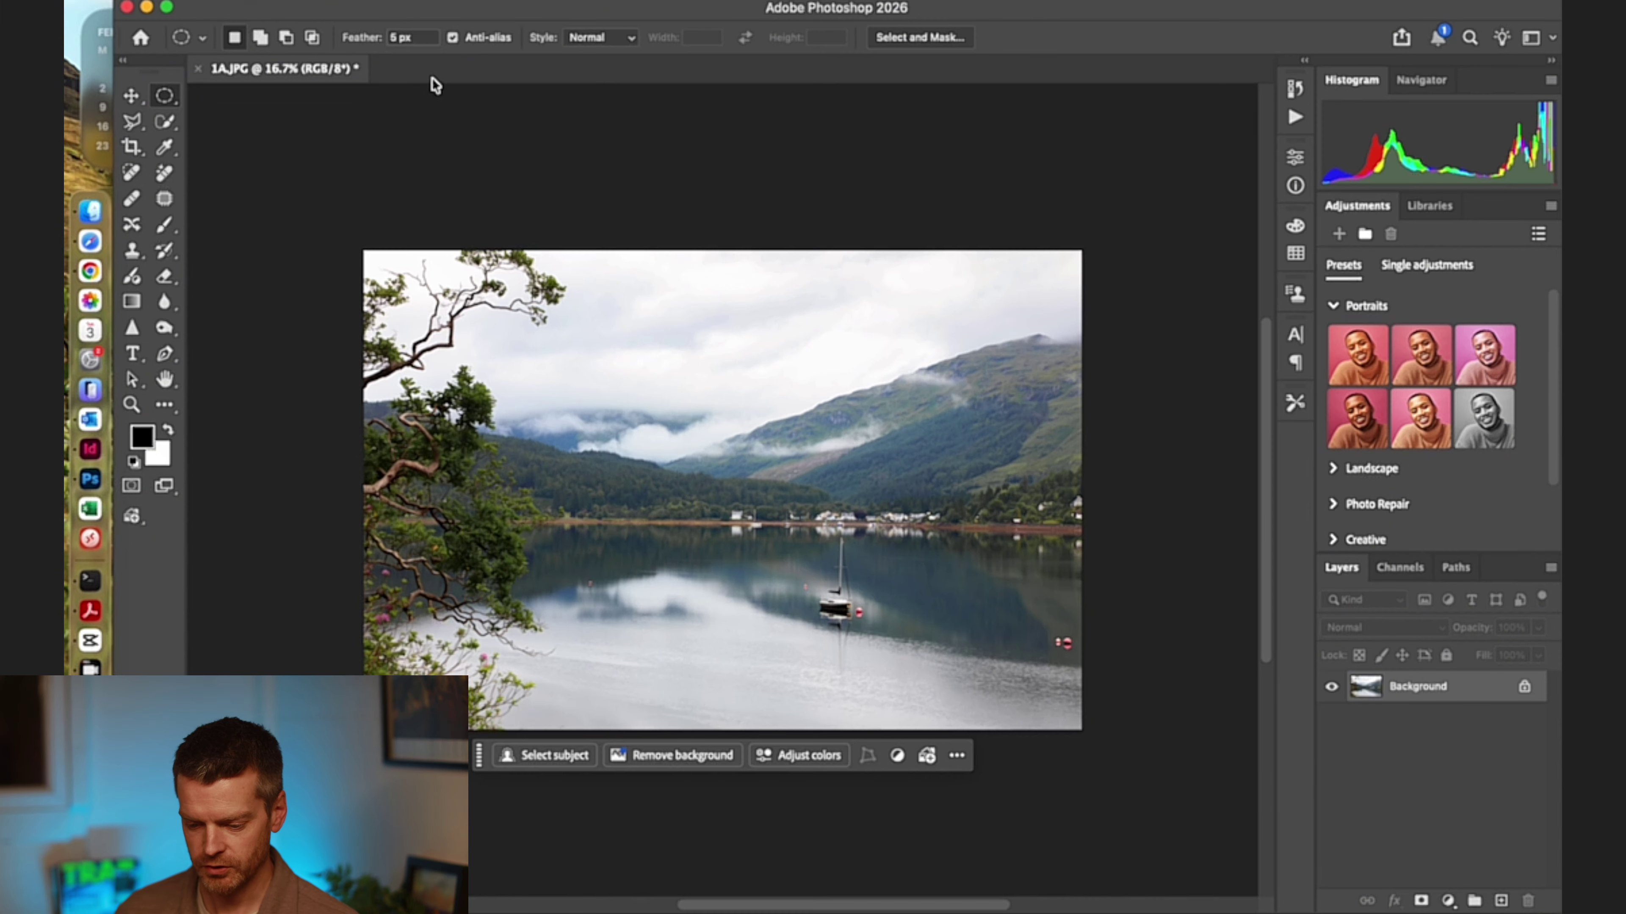
click(342, 2)
mouse_move(370, 35)
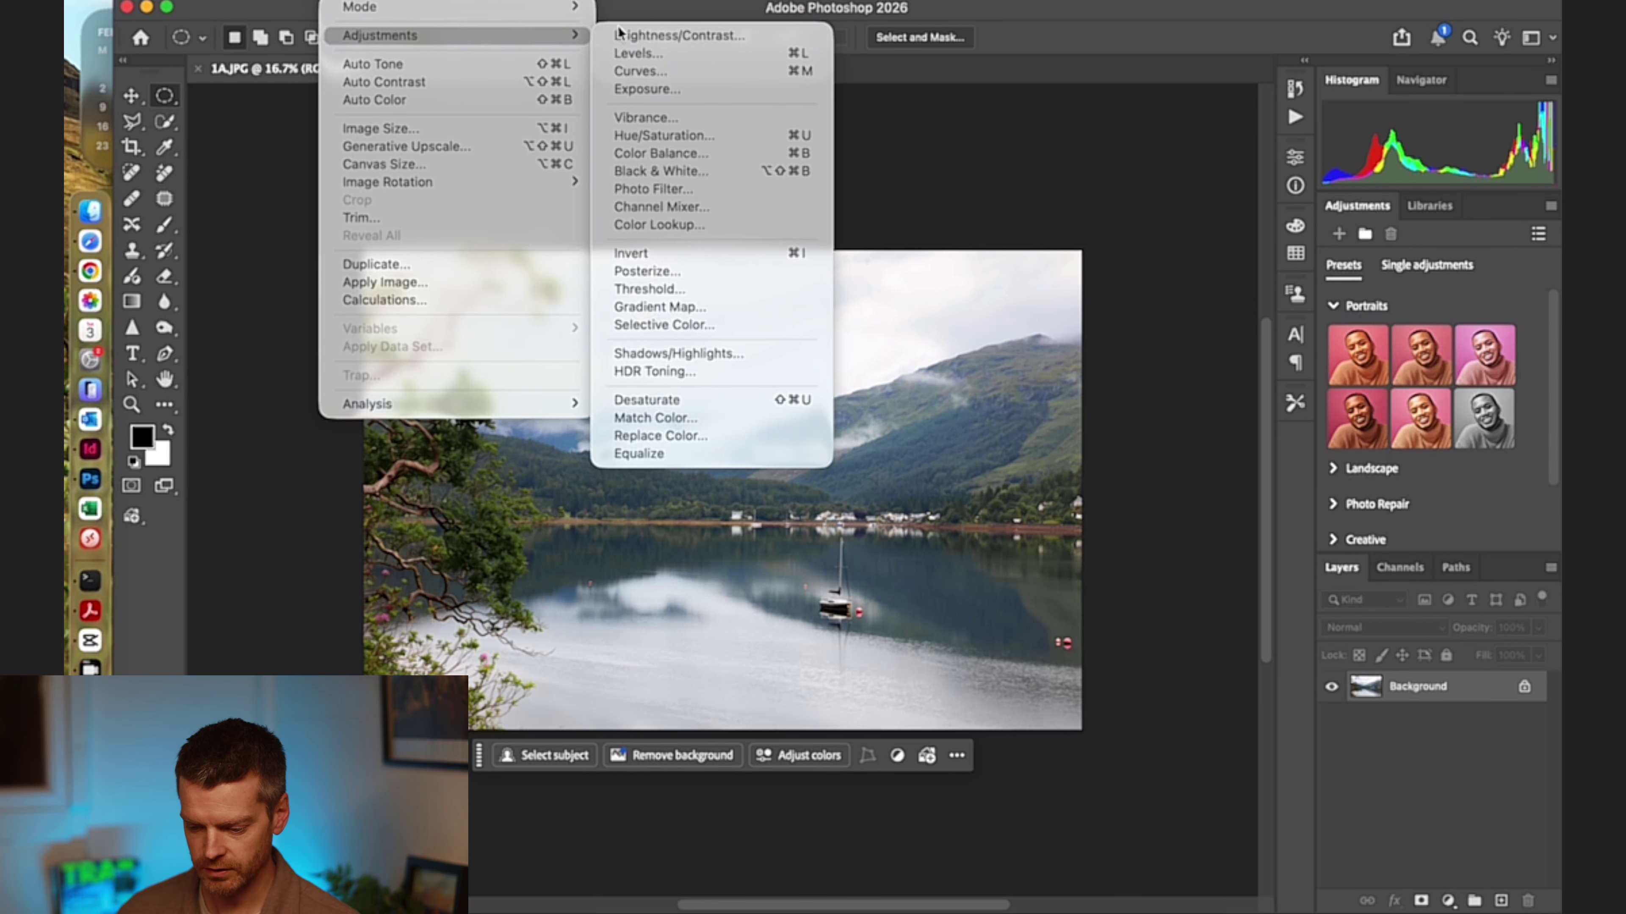
click(679, 324)
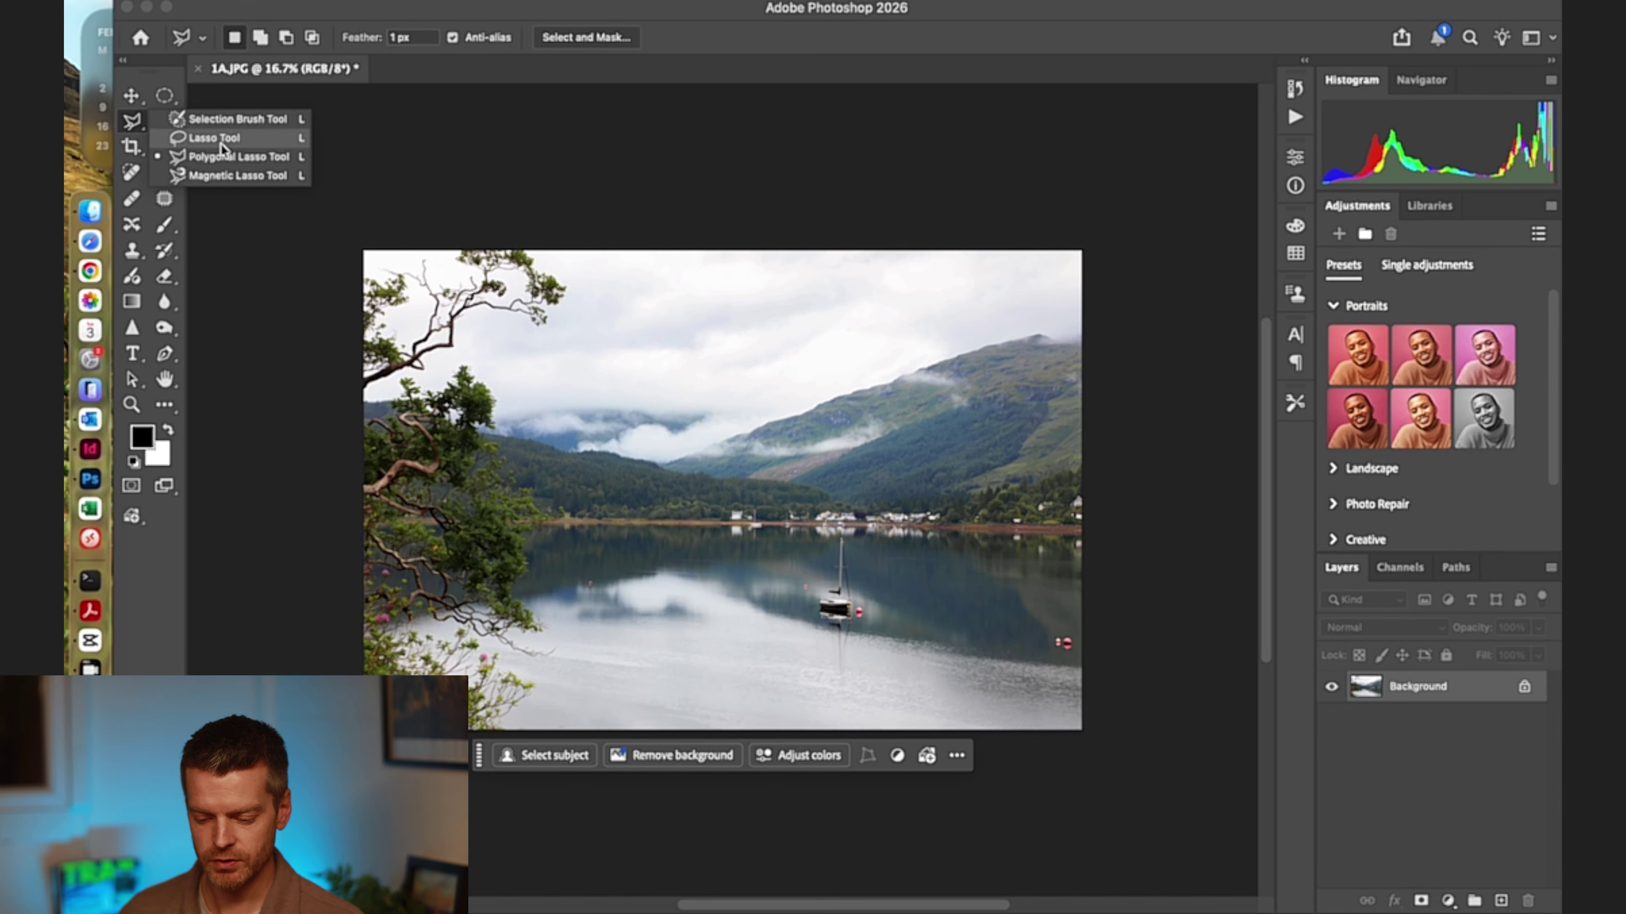
Select the far shoreline and village with three joined elliptical marquees, using a 50 px feather
click(169, 92)
right_click(169, 94)
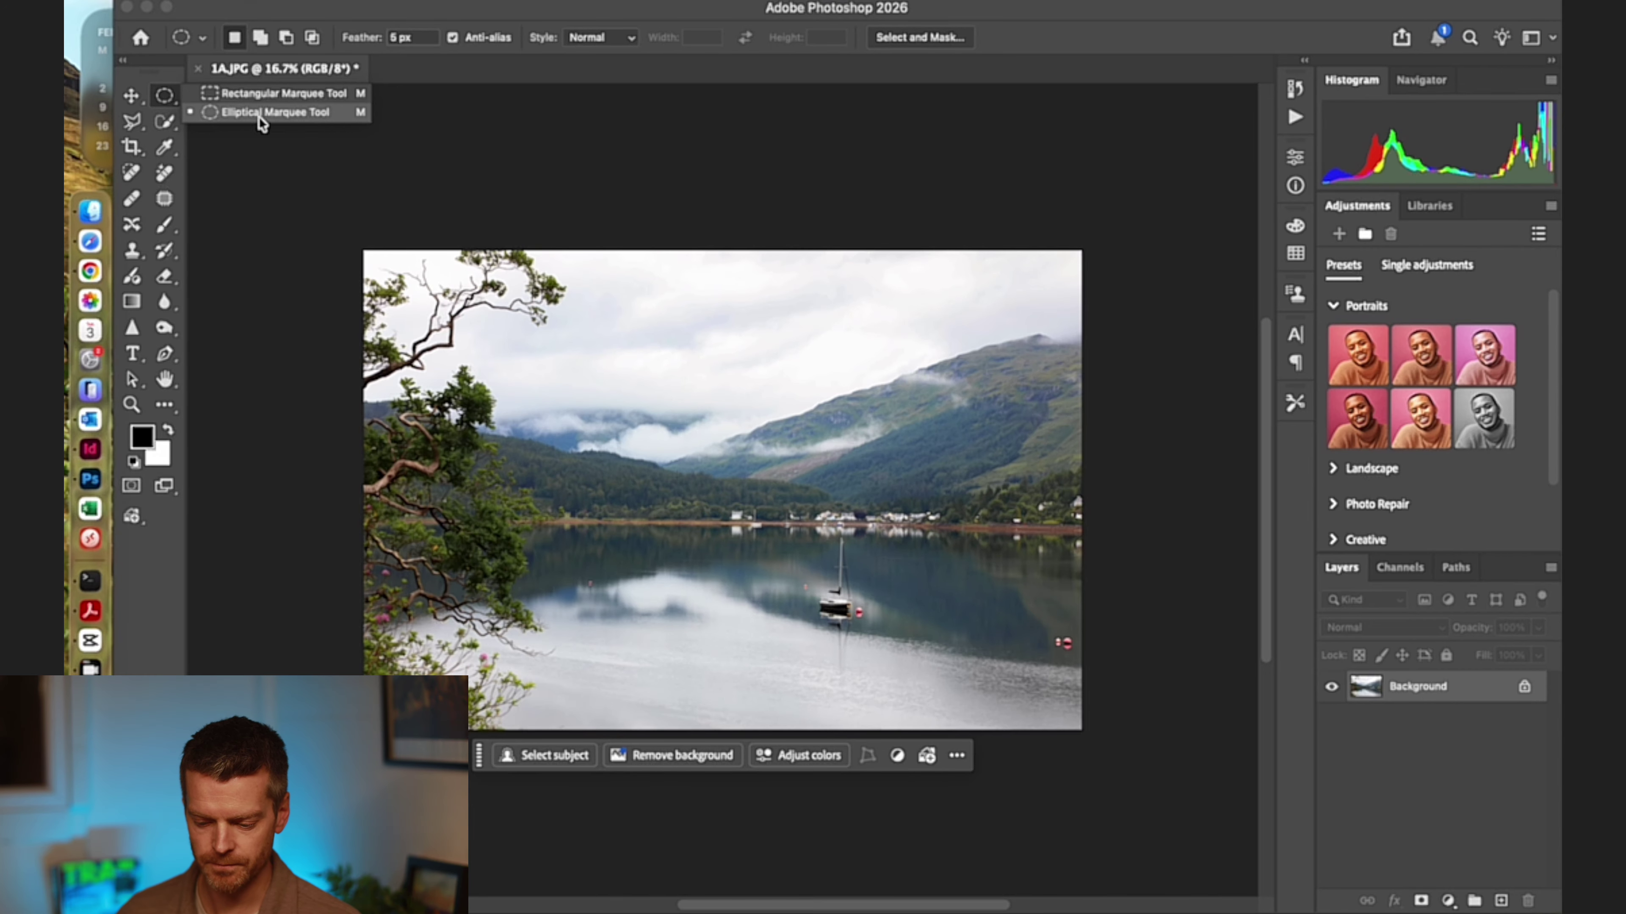
click(366, 181)
click(410, 39)
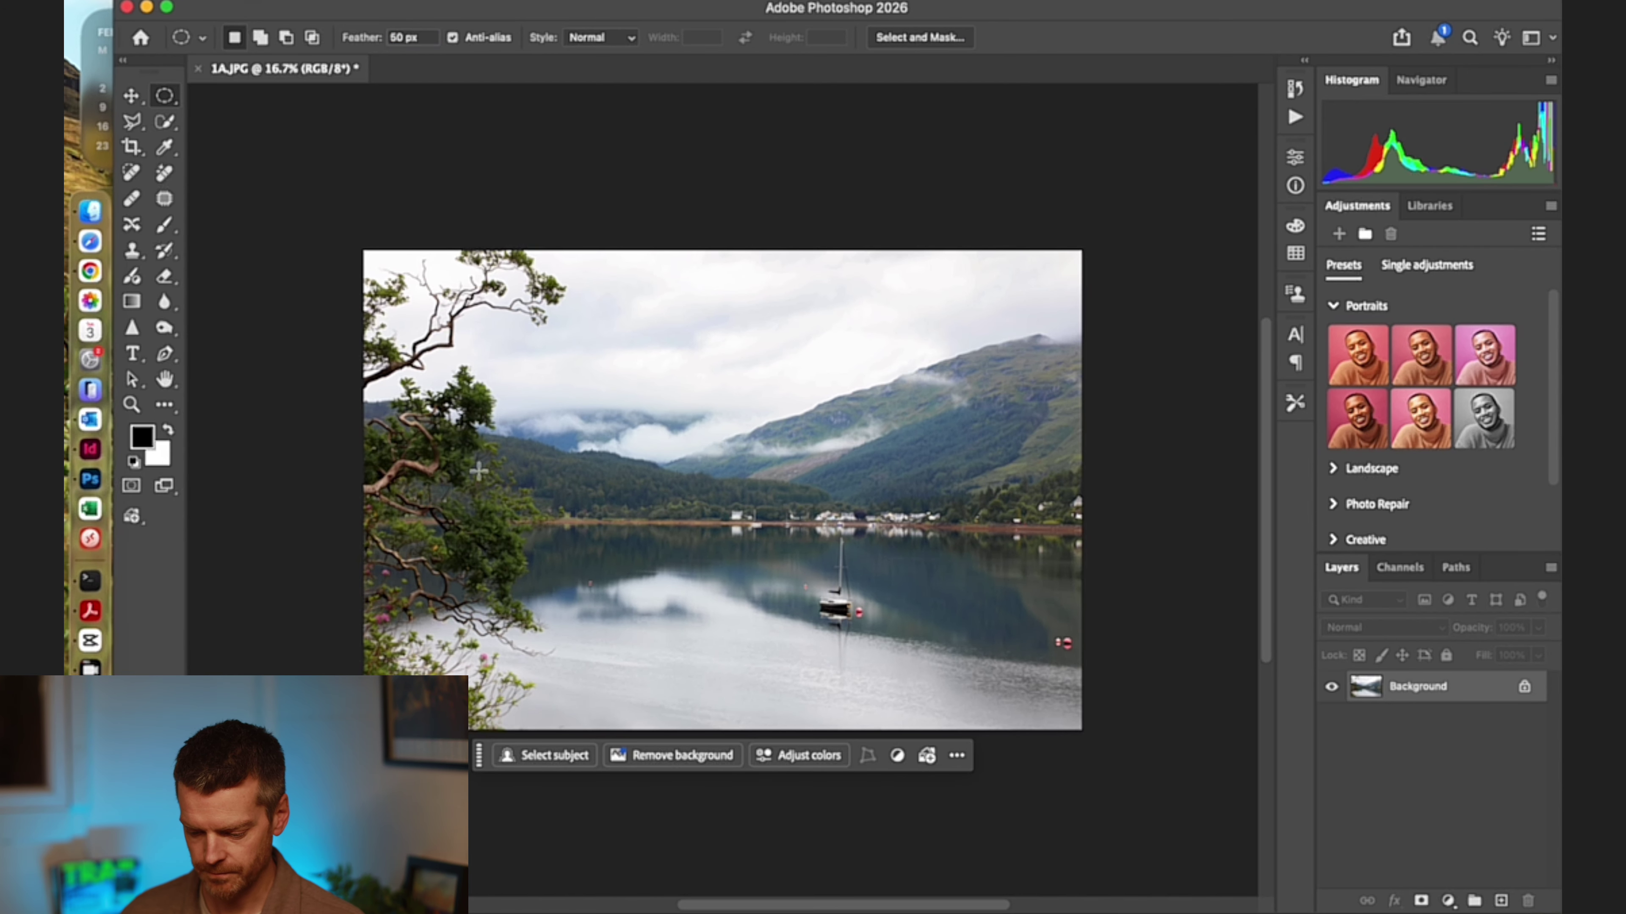
drag(404, 439, 765, 554)
drag(739, 448, 1053, 541)
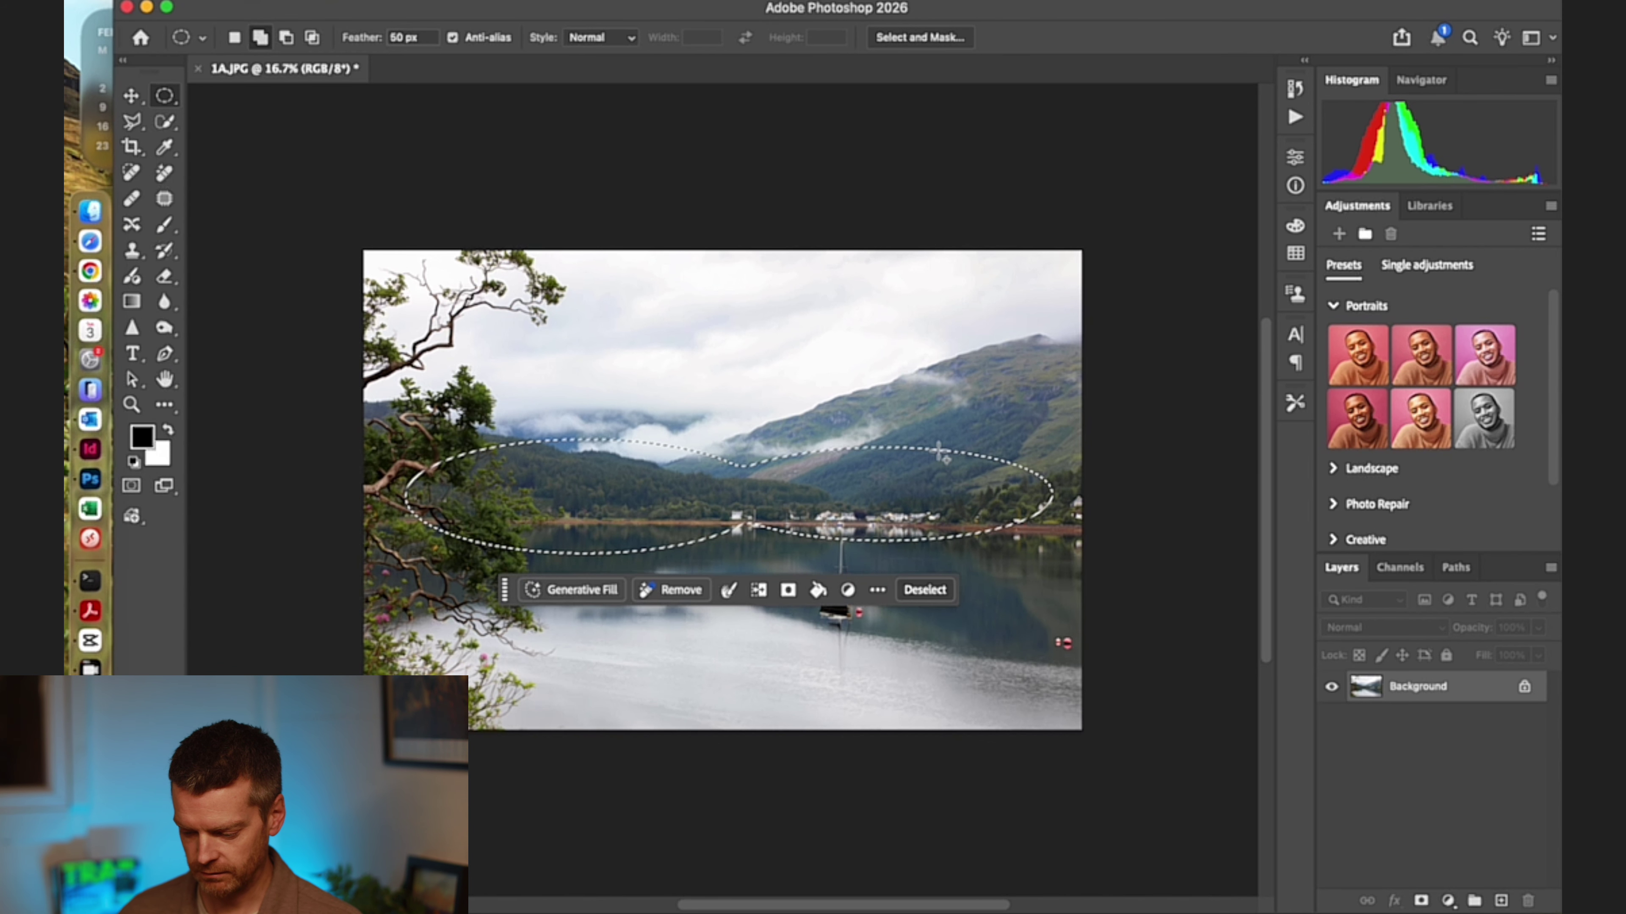
drag(956, 439, 1136, 563)
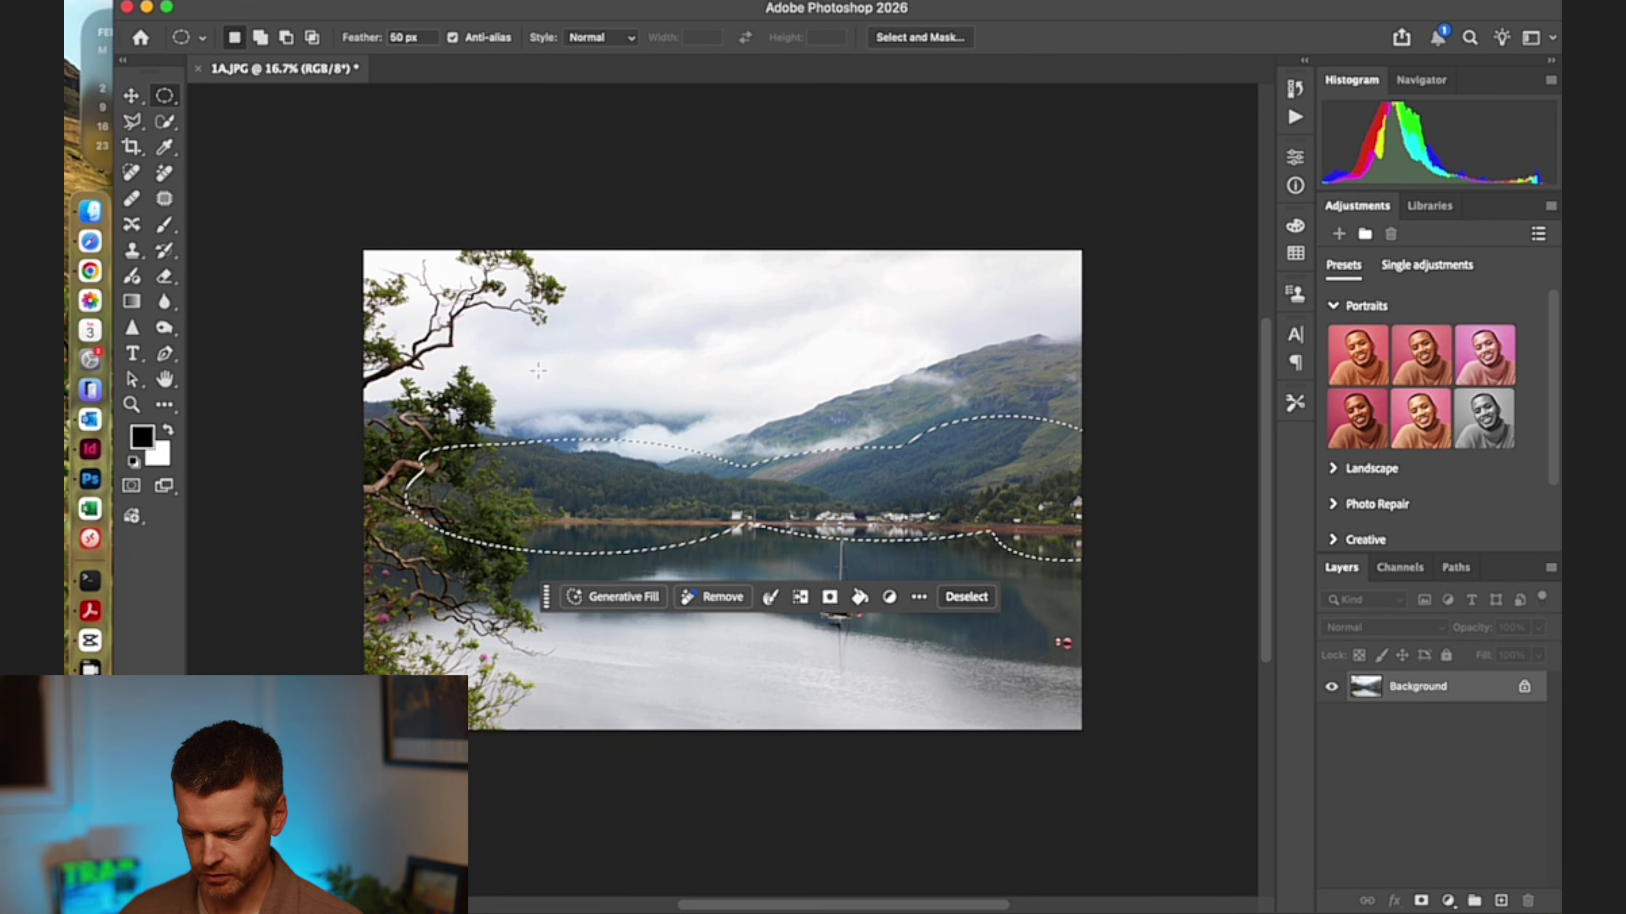
Try Levels on the shoreline selection with input black 16 and input white 230, cancel it and deselect
key(super+l)
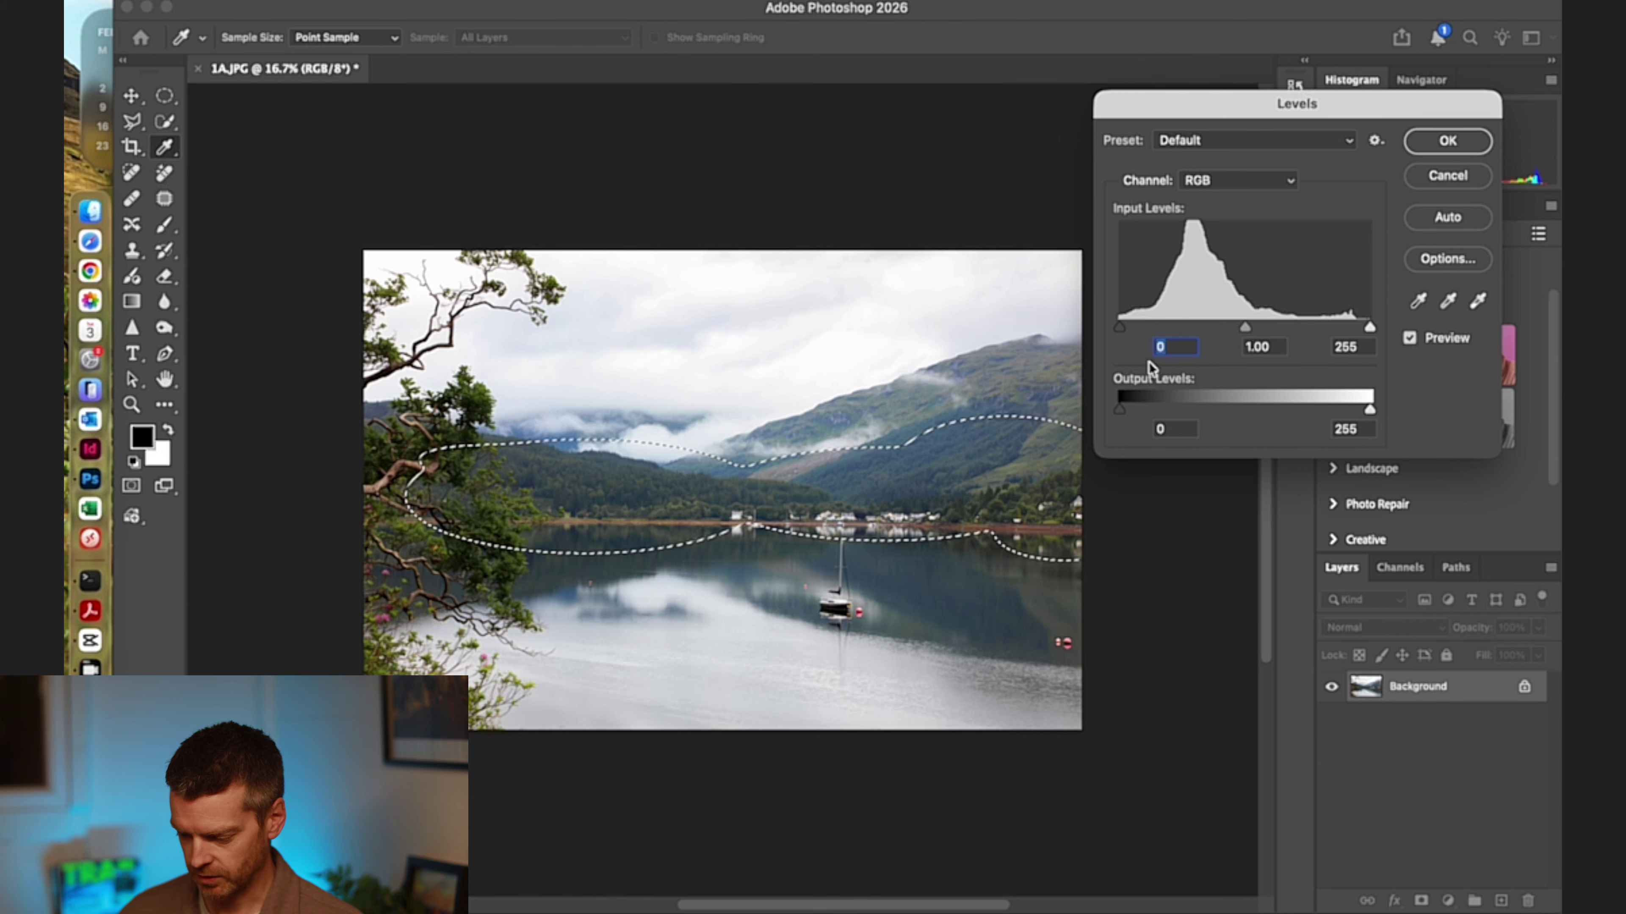
drag(1370, 327, 1345, 334)
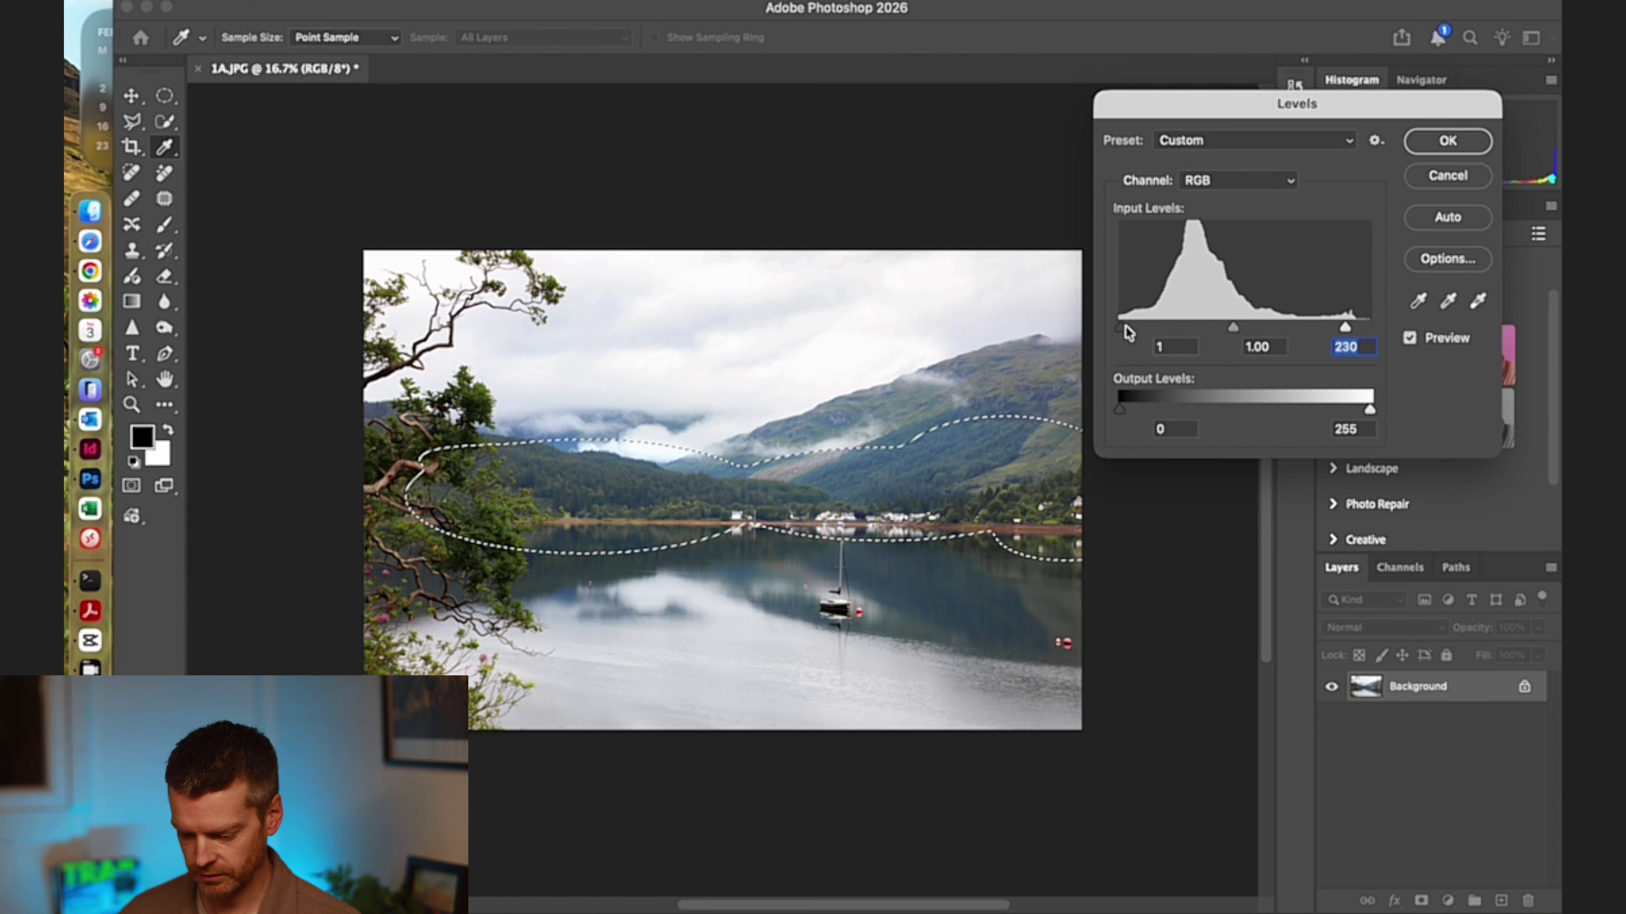
mouse_move(1128, 332)
mouse_down()
mouse_move(1154, 335)
mouse_move(1136, 334)
mouse_up()
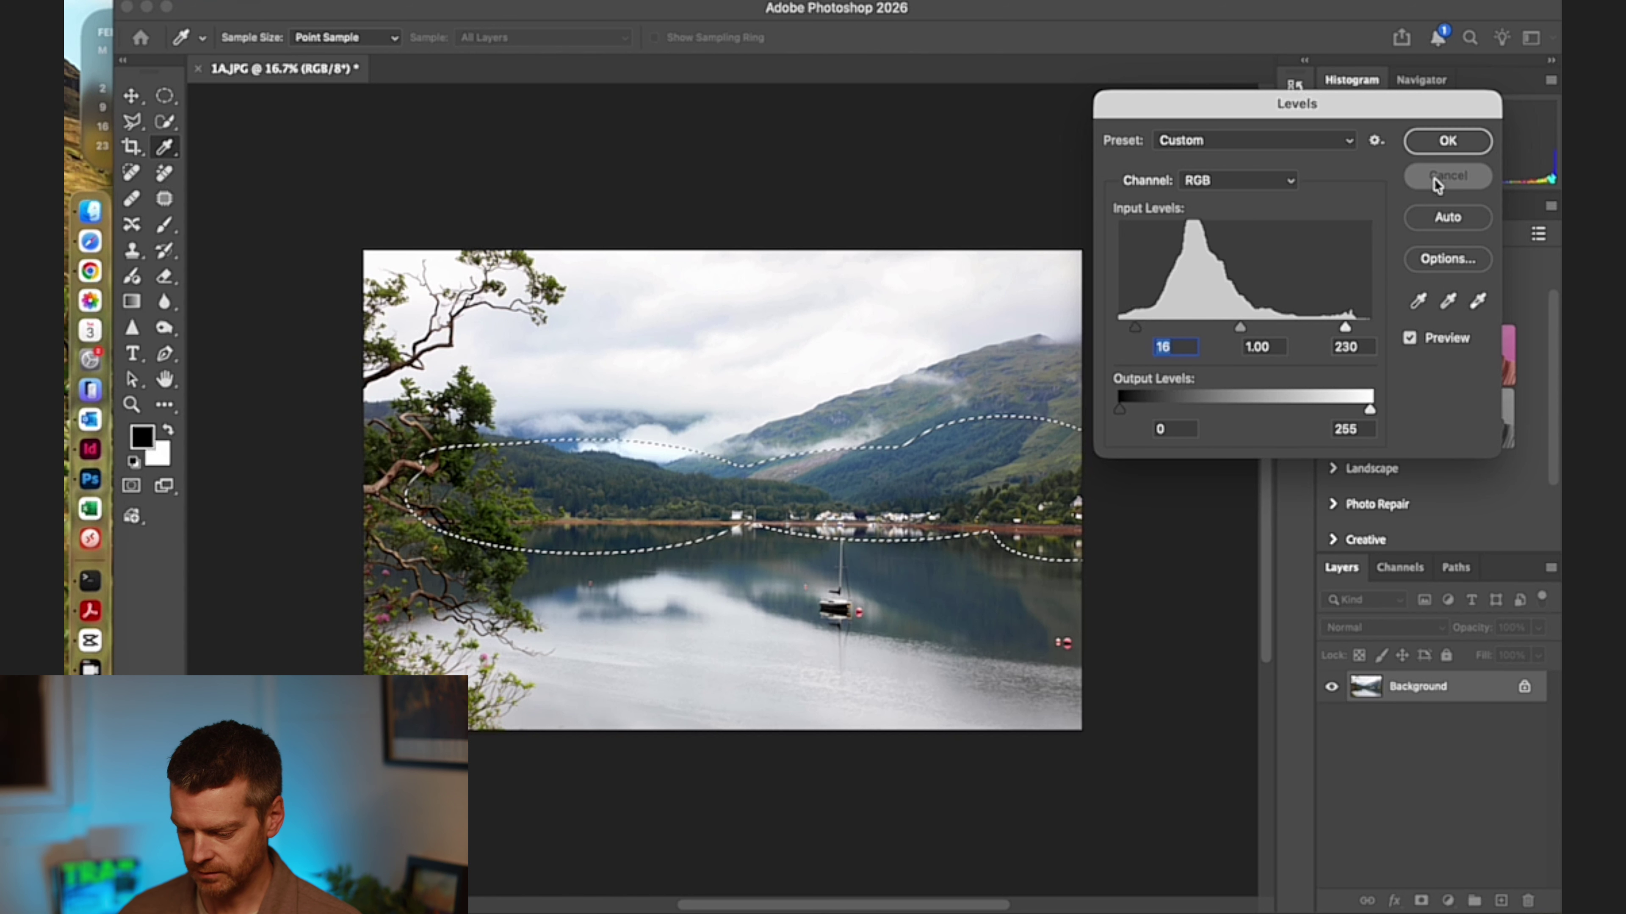
click(1447, 176)
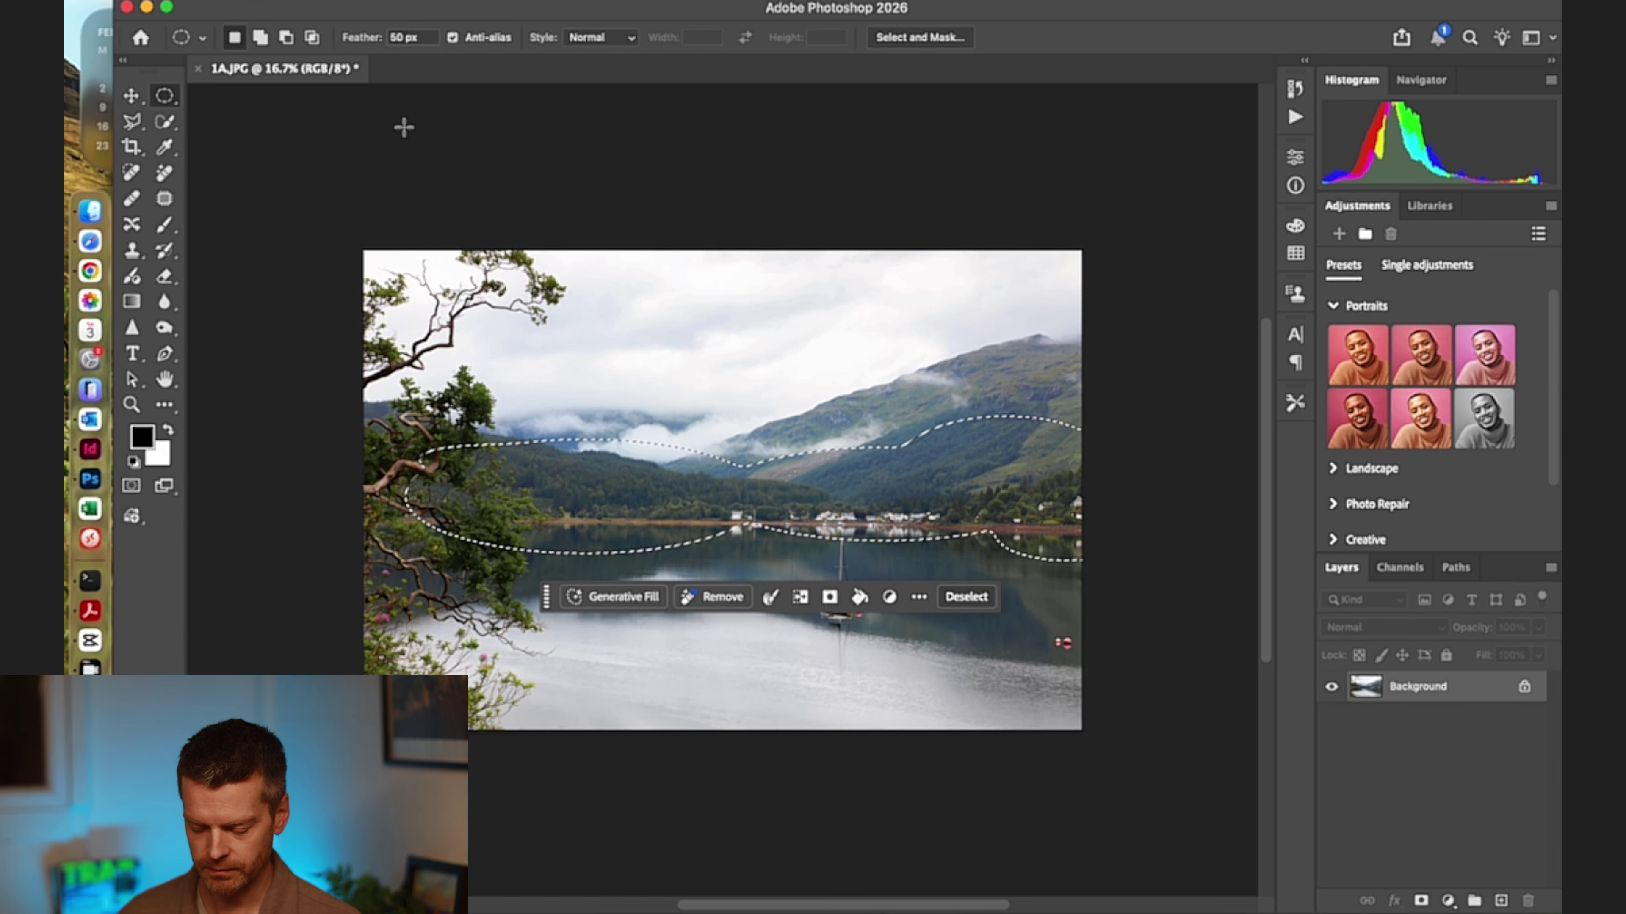
click(600, 422)
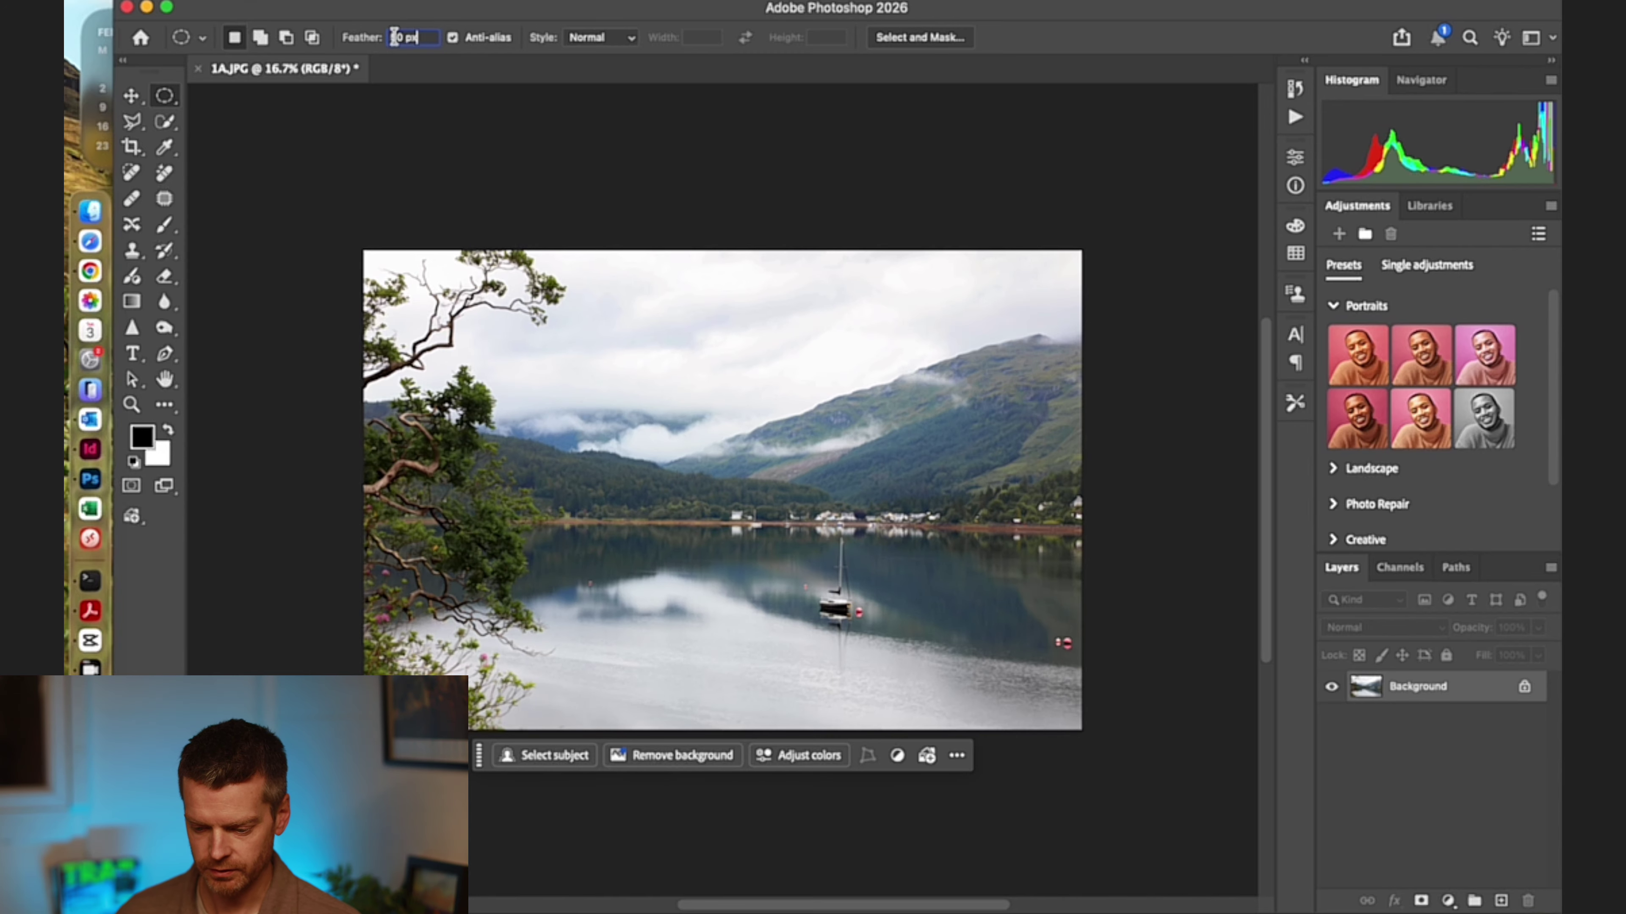
Try brightening the highlights with Levels in one wide elliptical selection of the shoreline feathered 100 px, cancel it and deselect
key(Return)
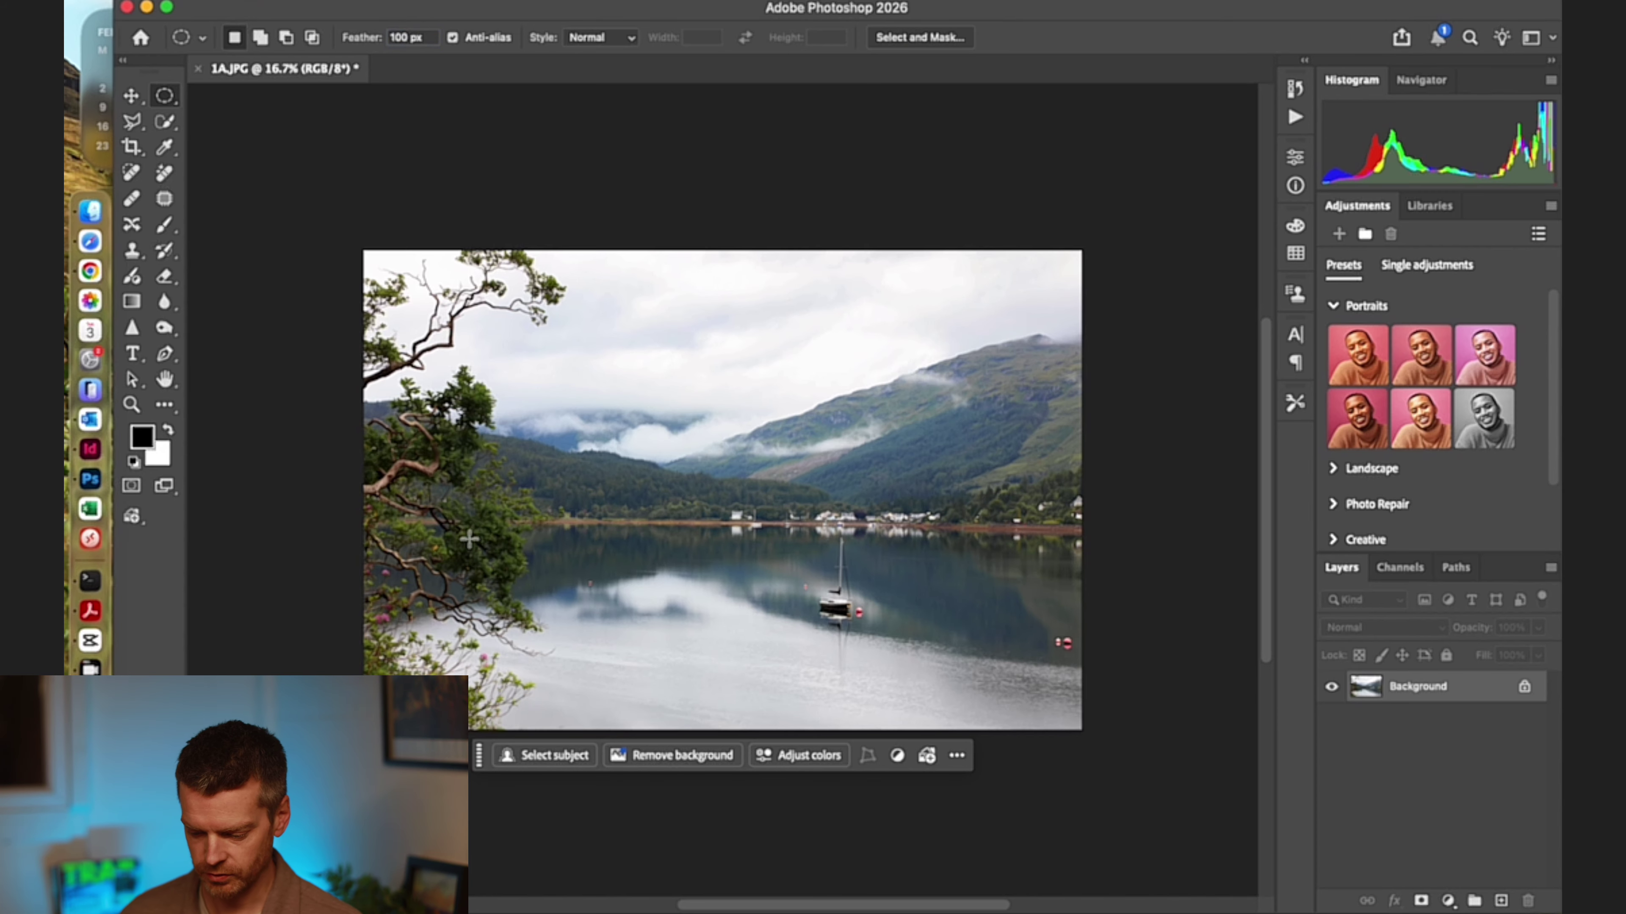
drag(470, 449, 1038, 537)
key(super+l)
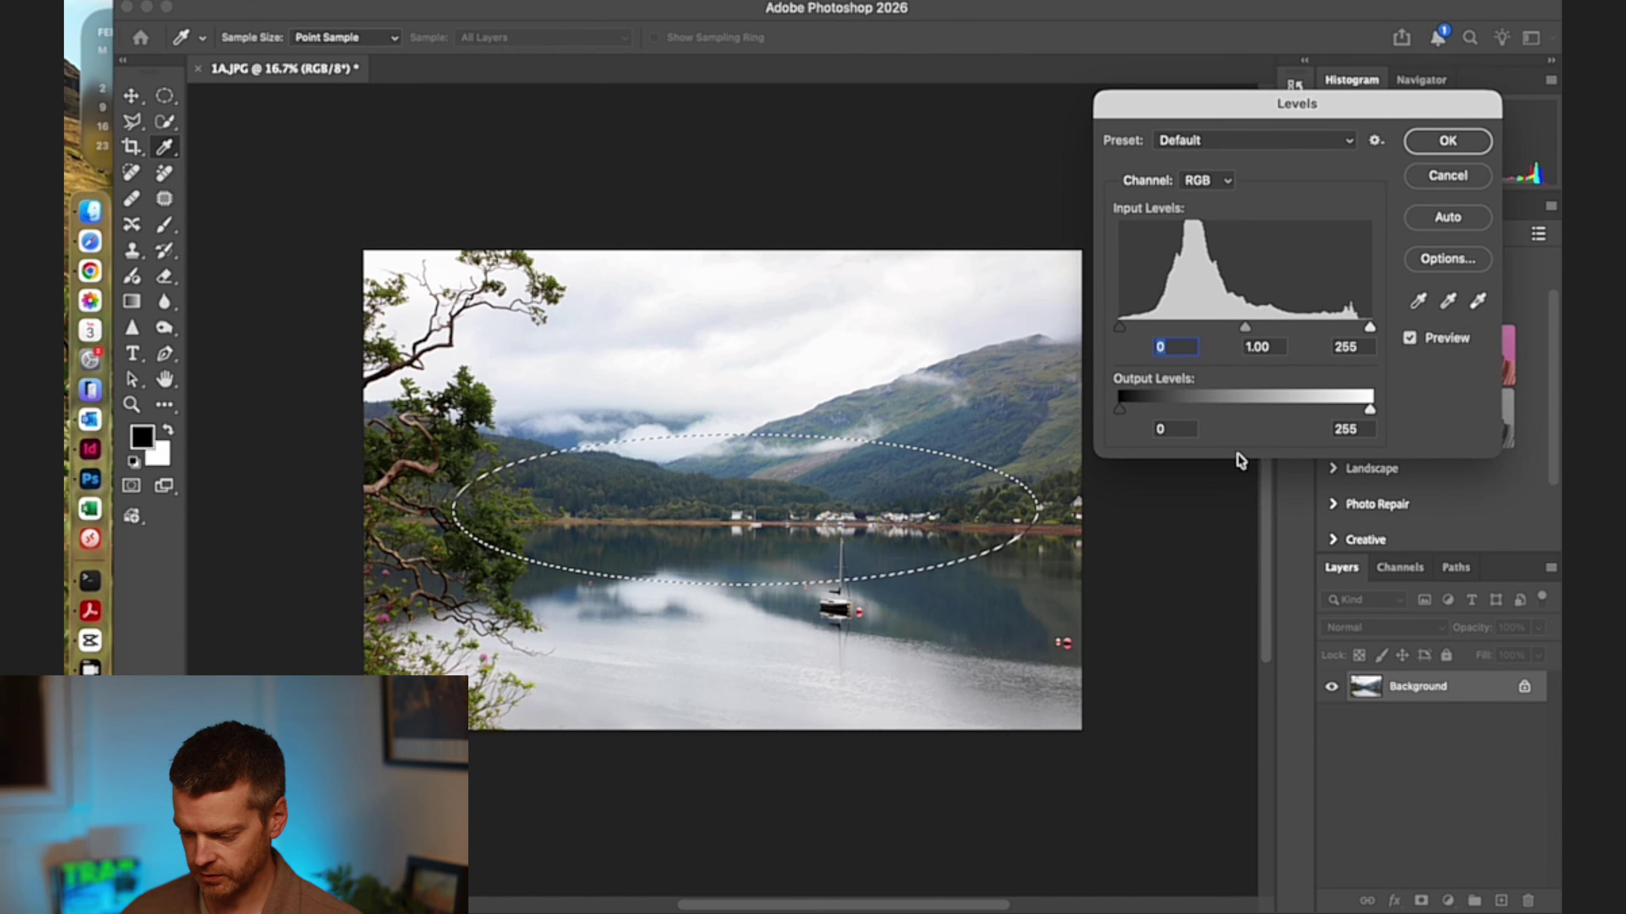
drag(1369, 328, 1332, 351)
click(1447, 175)
click(1039, 187)
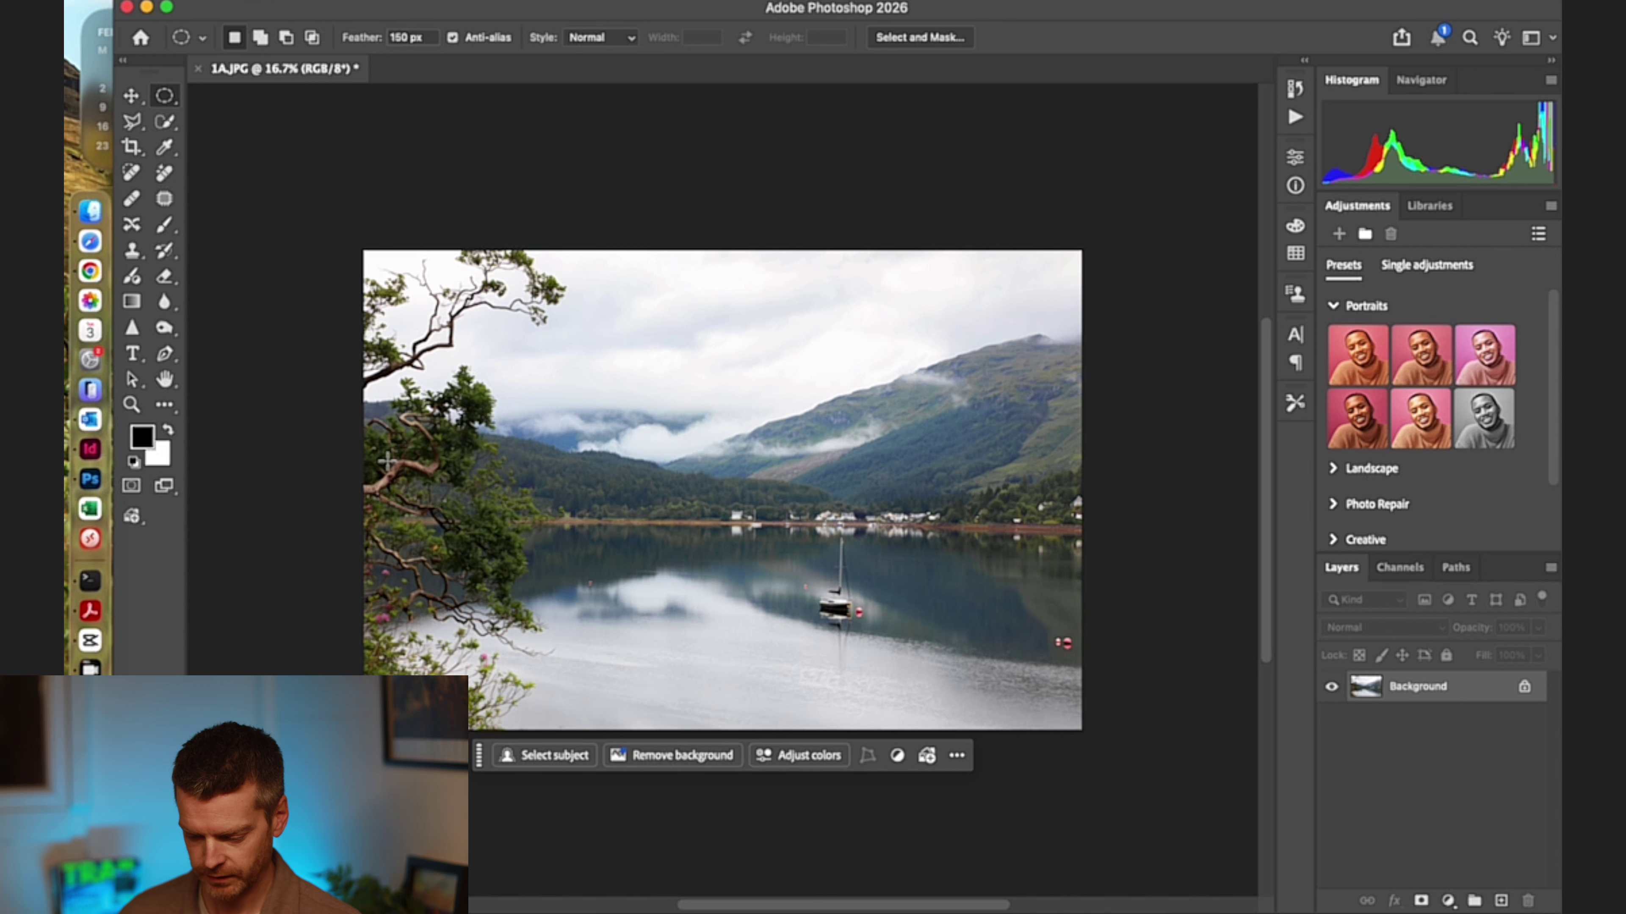
Select the far shoreline with three joined elliptical marquees feathered 150 px, and copy the selection to a new layer
drag(436, 420, 477, 421)
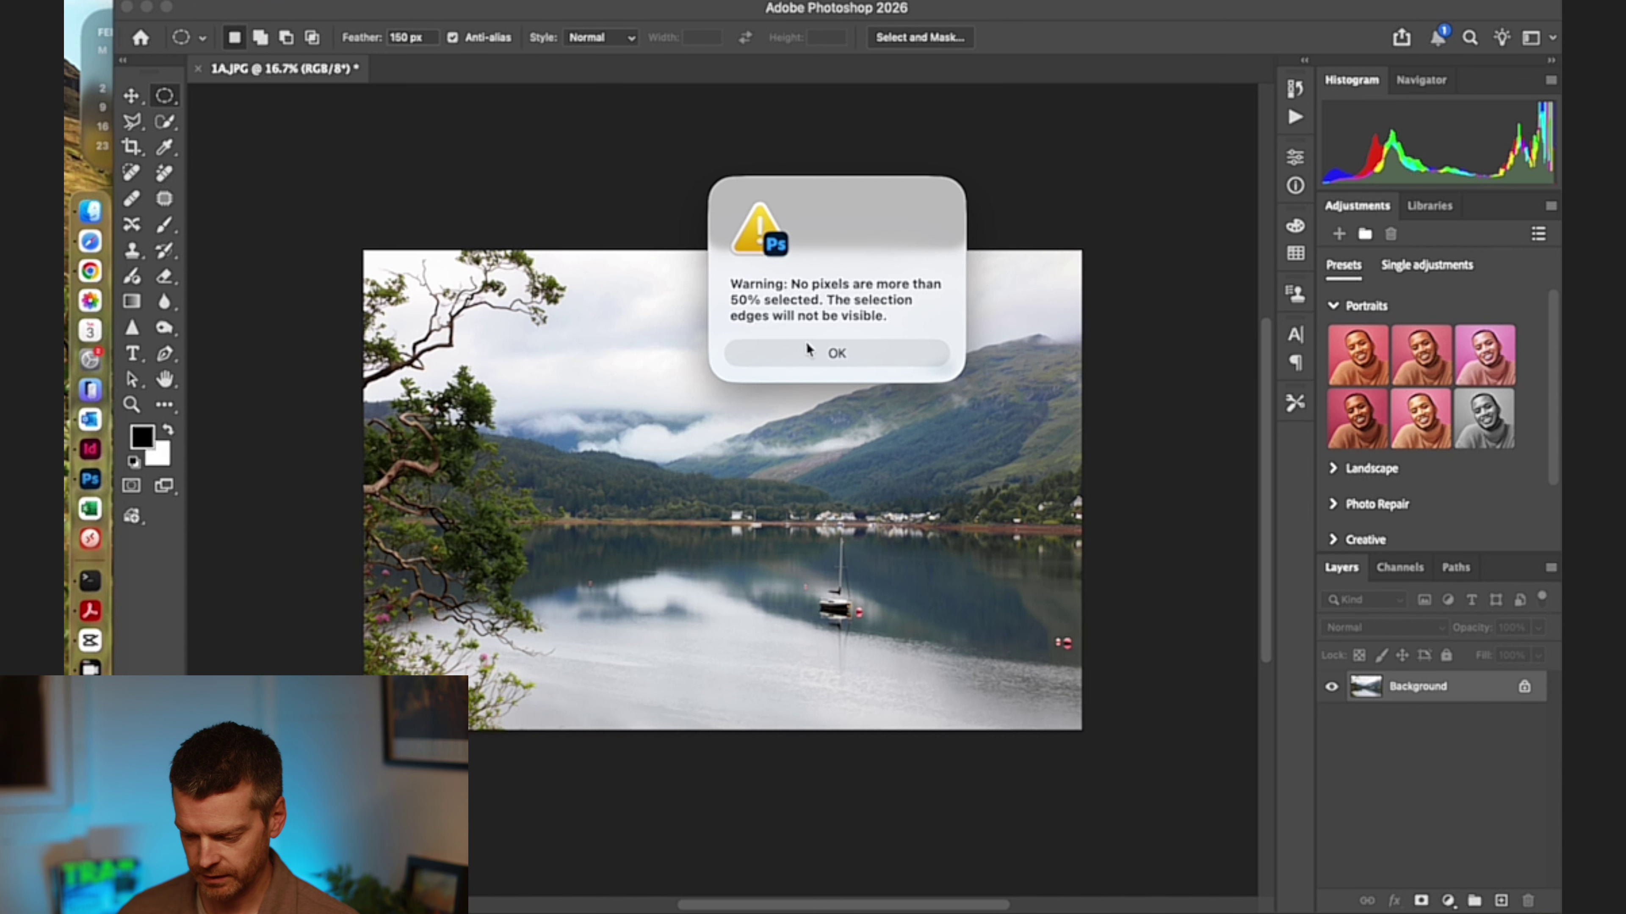
click(820, 350)
click(485, 441)
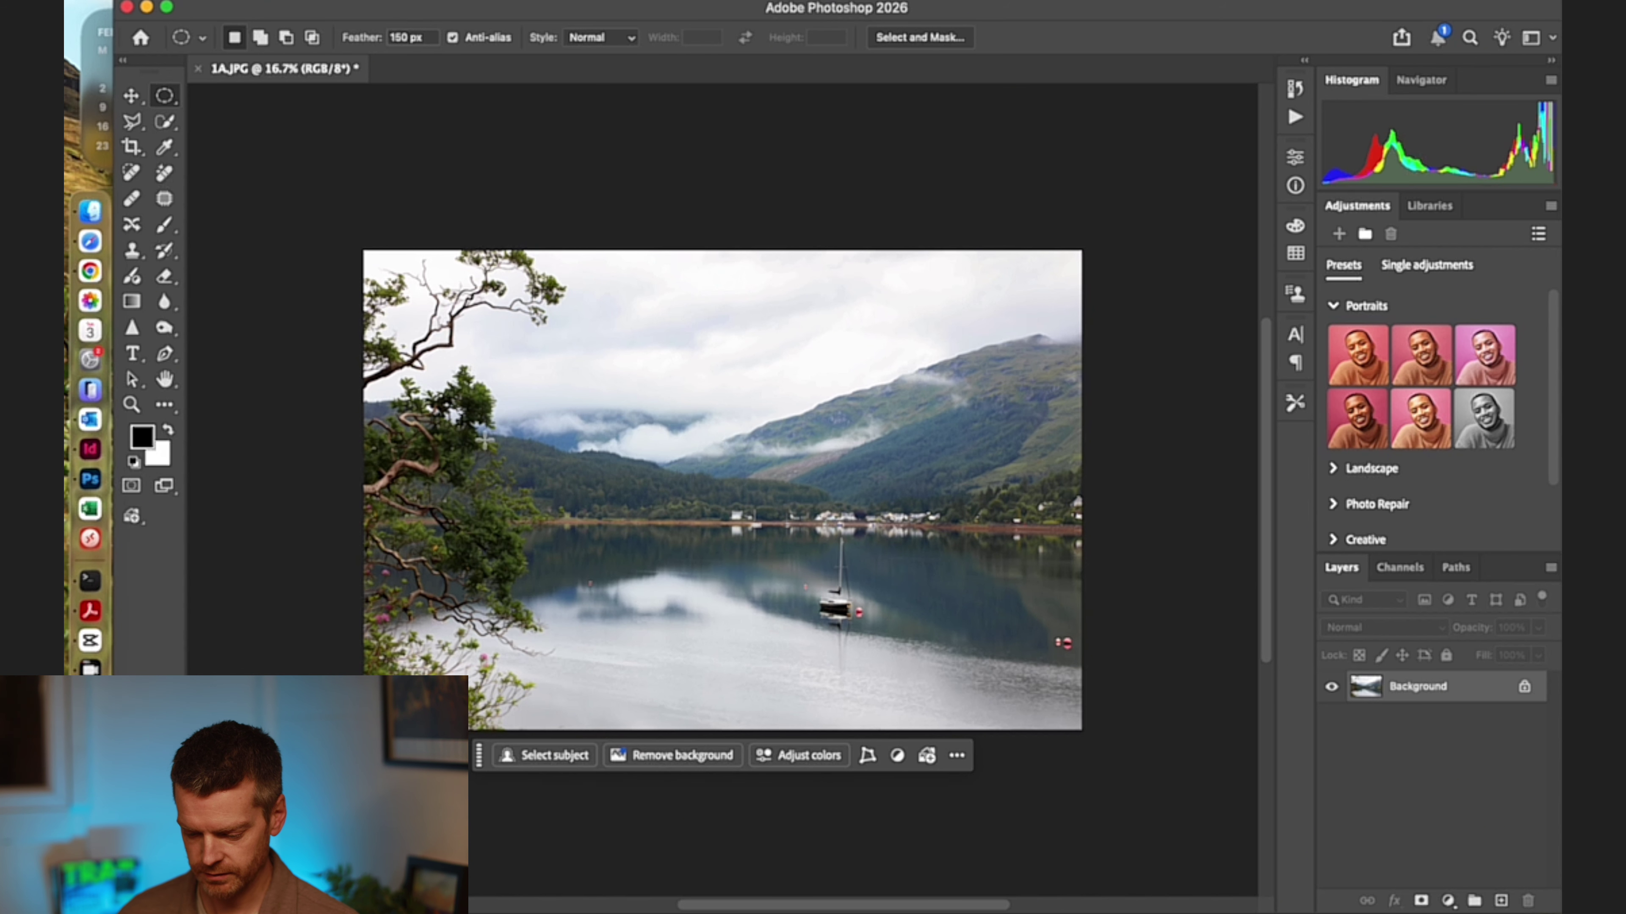
drag(497, 461, 994, 555)
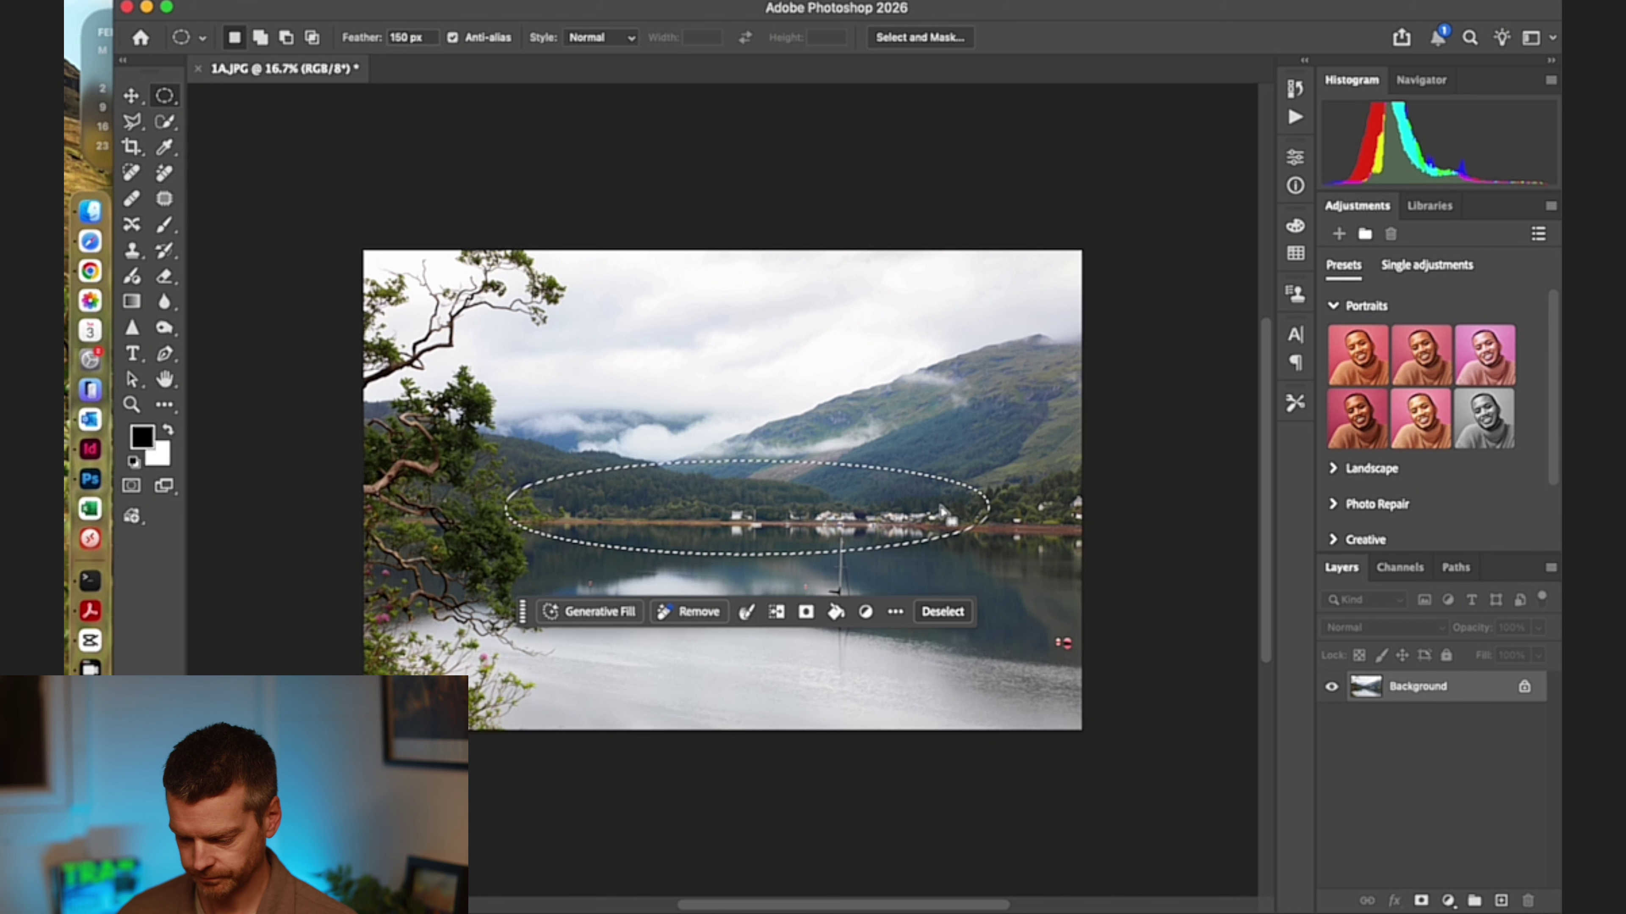
drag(867, 471, 1063, 560)
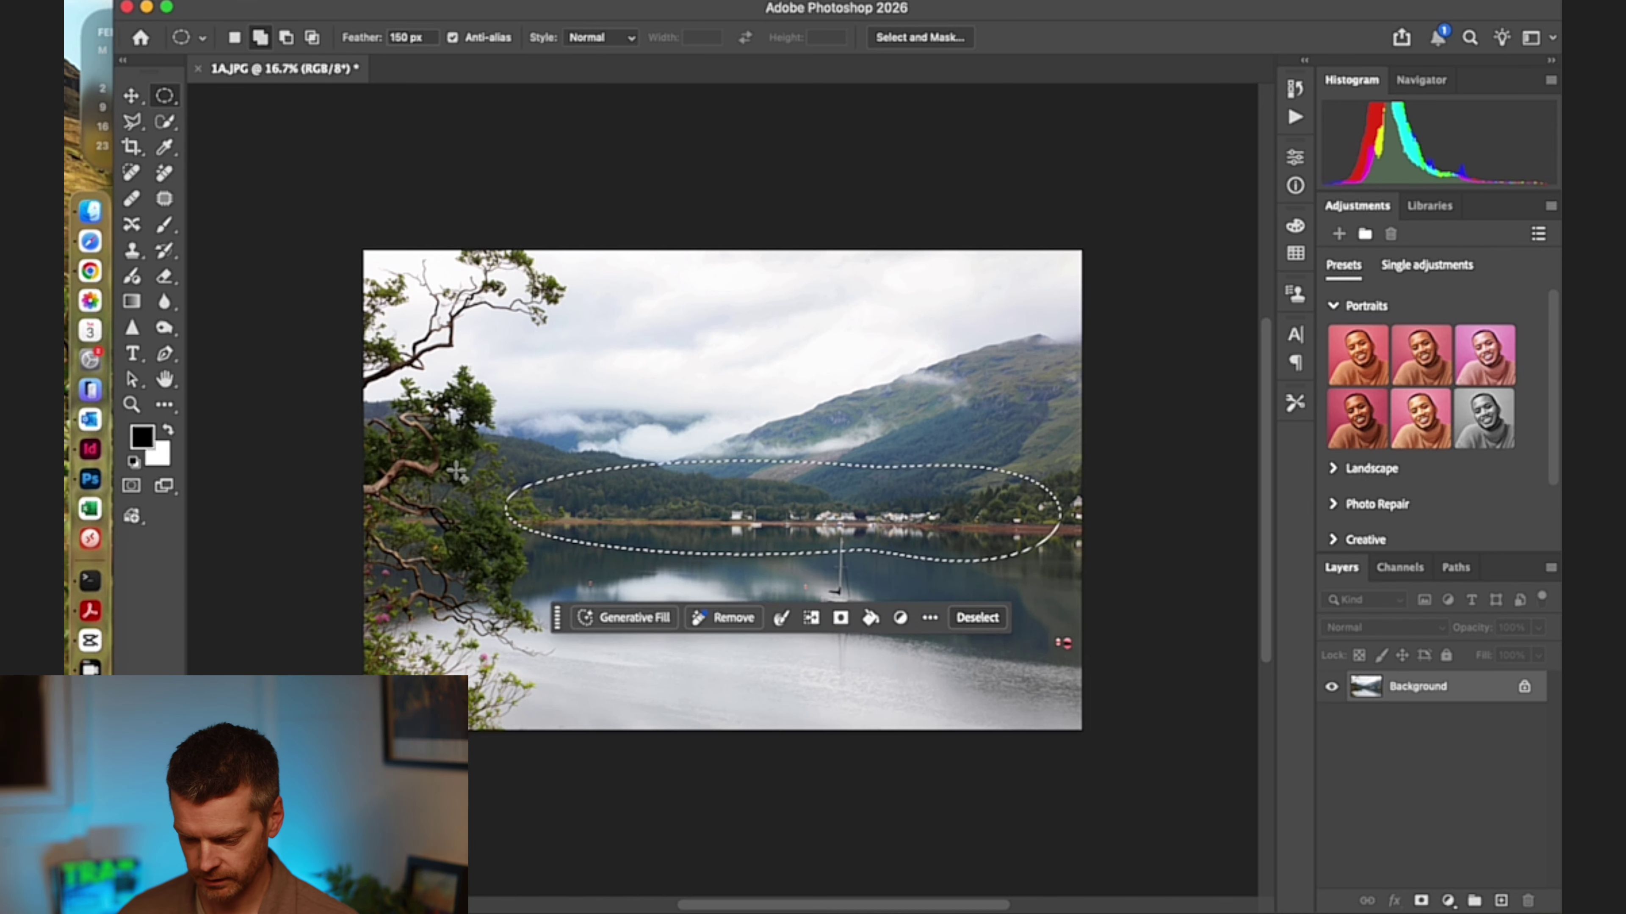
drag(455, 469, 697, 543)
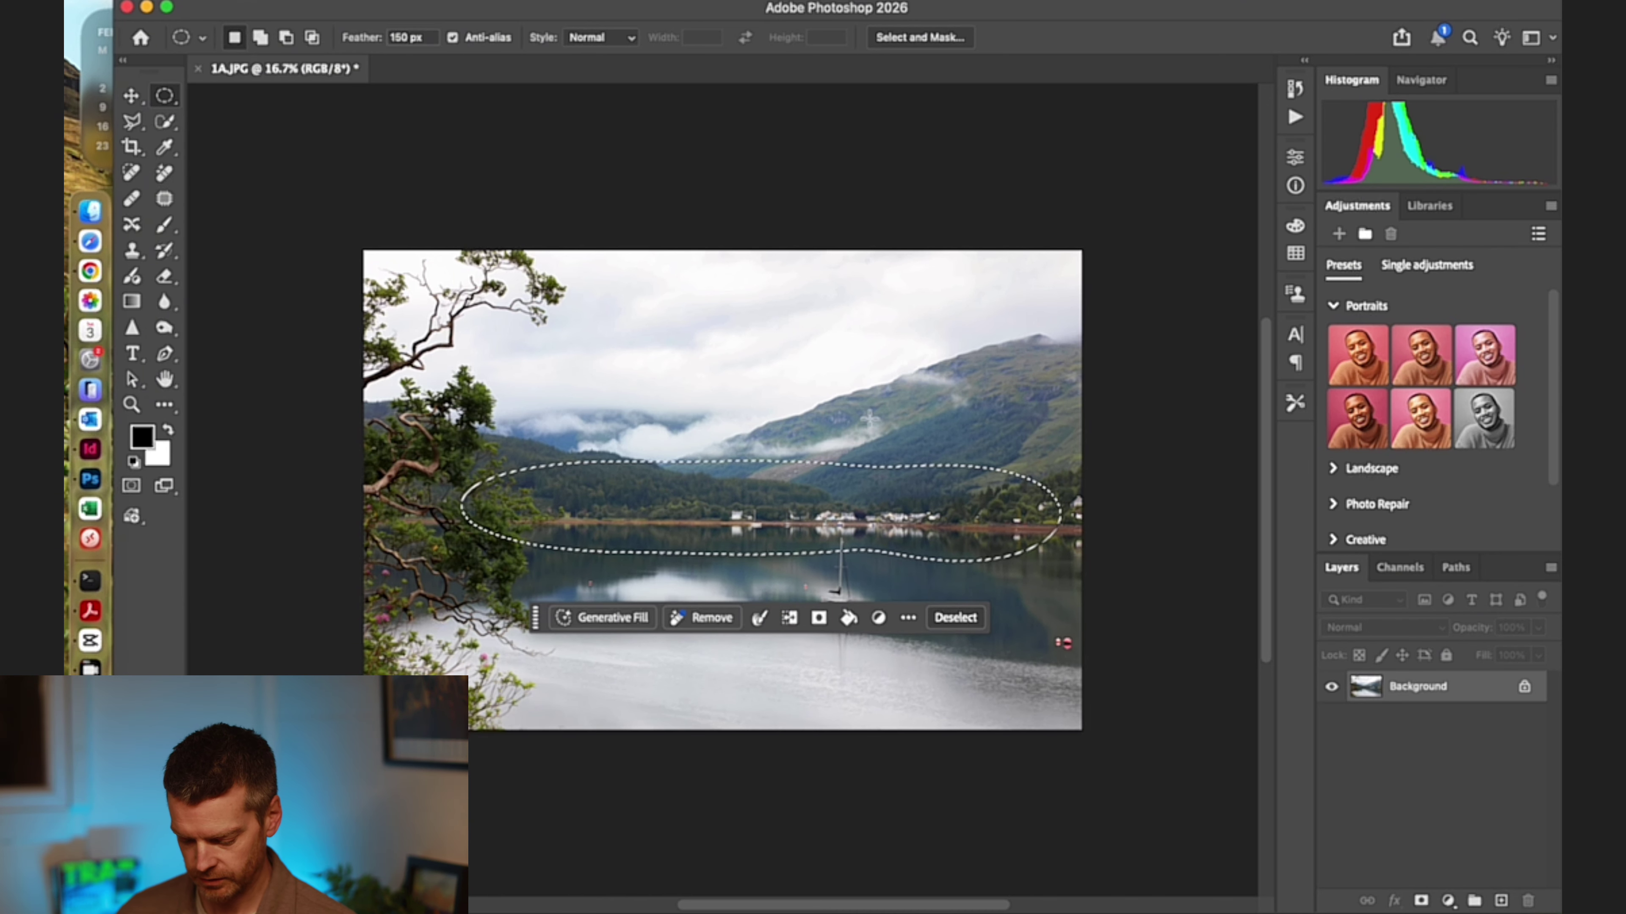
key(super+j)
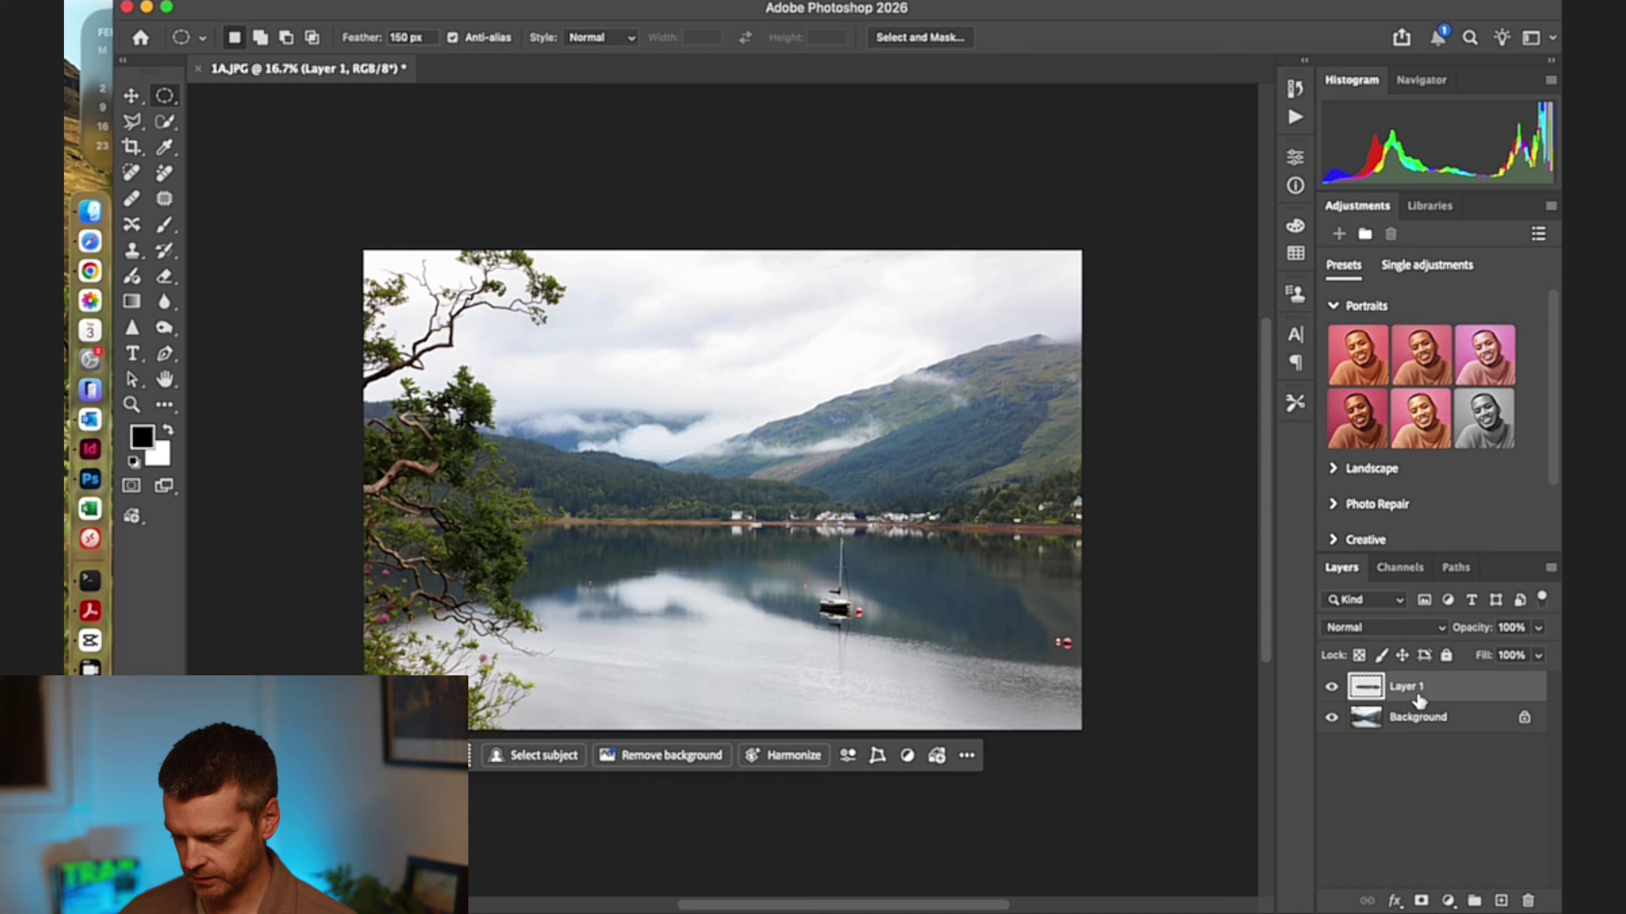
Apply Levels to the copied shoreline layer with input black 22, midtones 1.06 and input white 193
key(super+l)
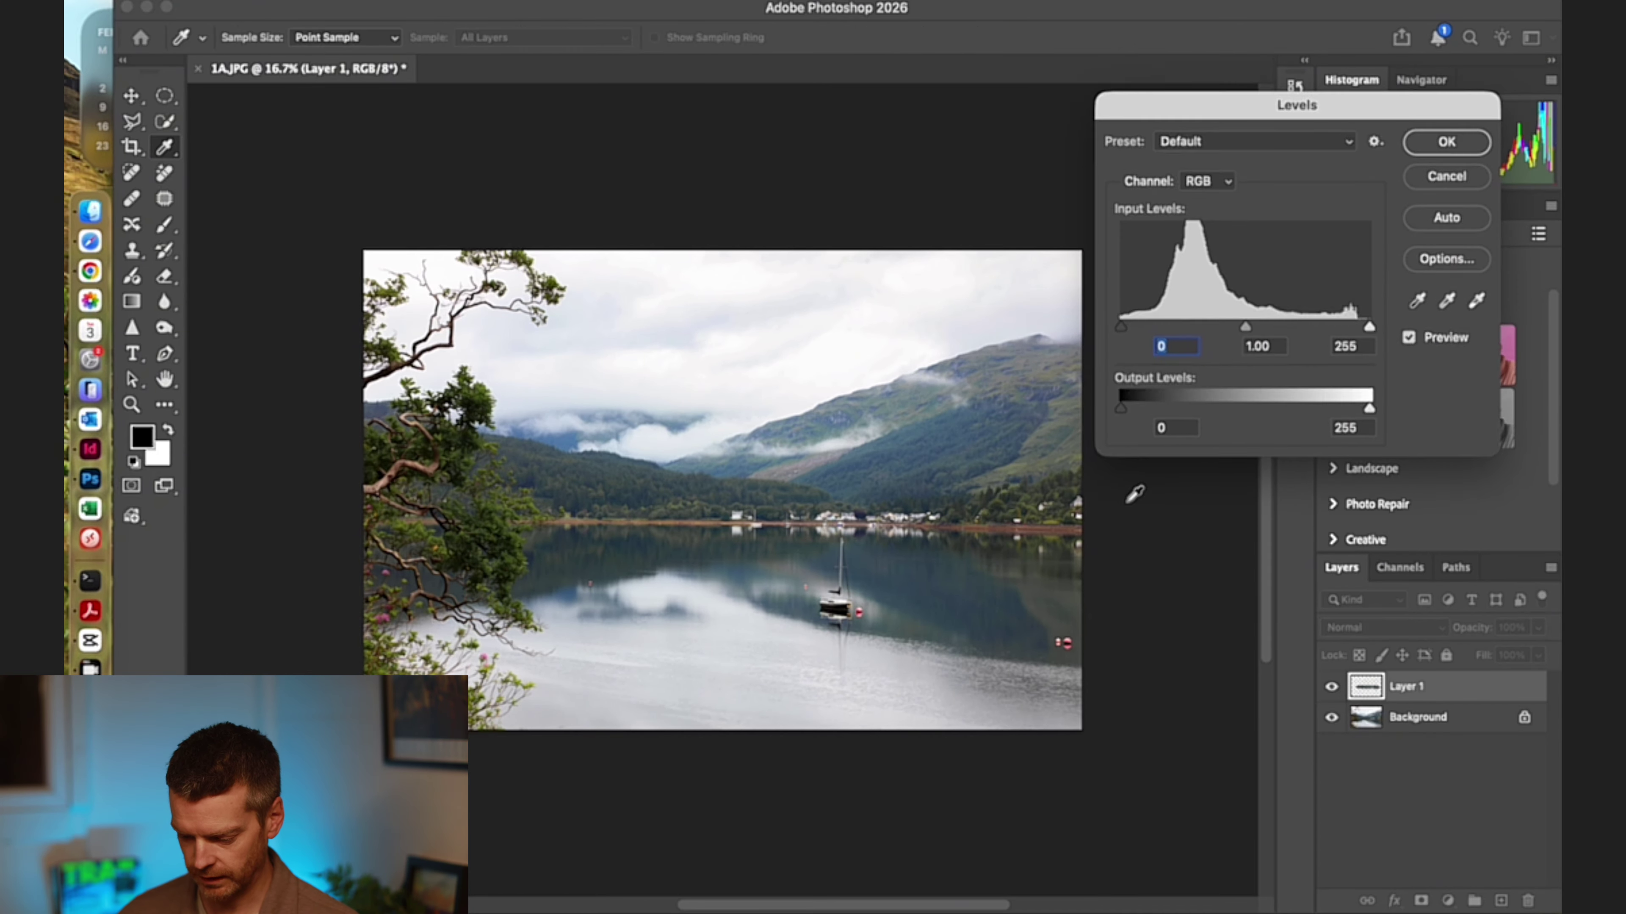
drag(1369, 327, 1324, 329)
drag(1222, 328, 1223, 340)
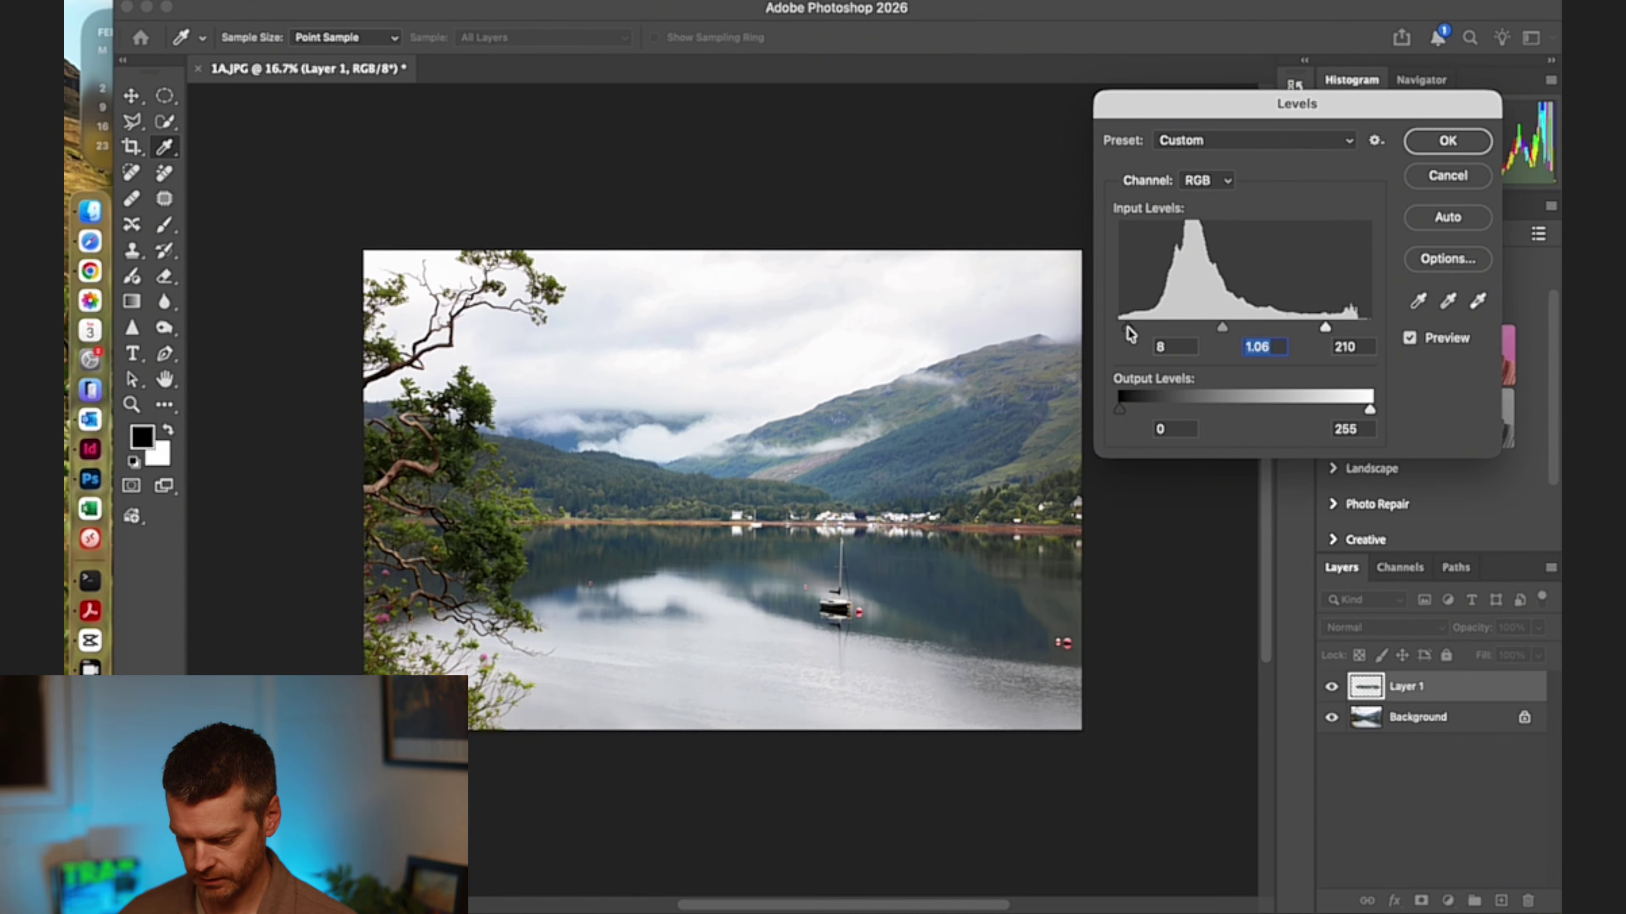
click(1134, 329)
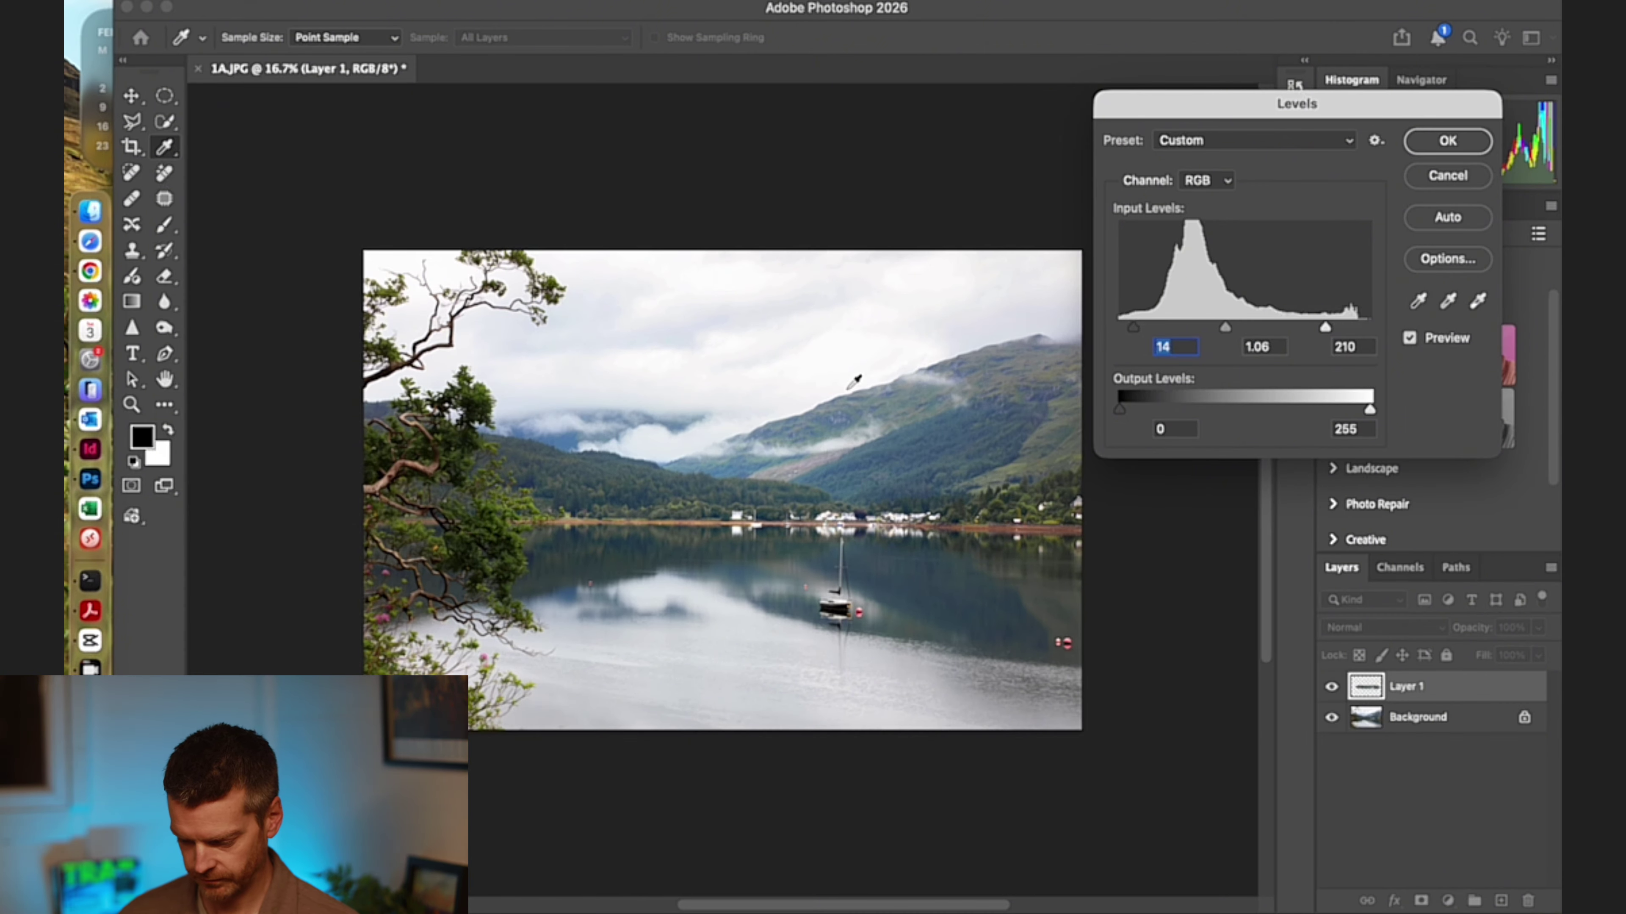
key(super+equal)
key(super+equal)
drag(769, 558, 673, 545)
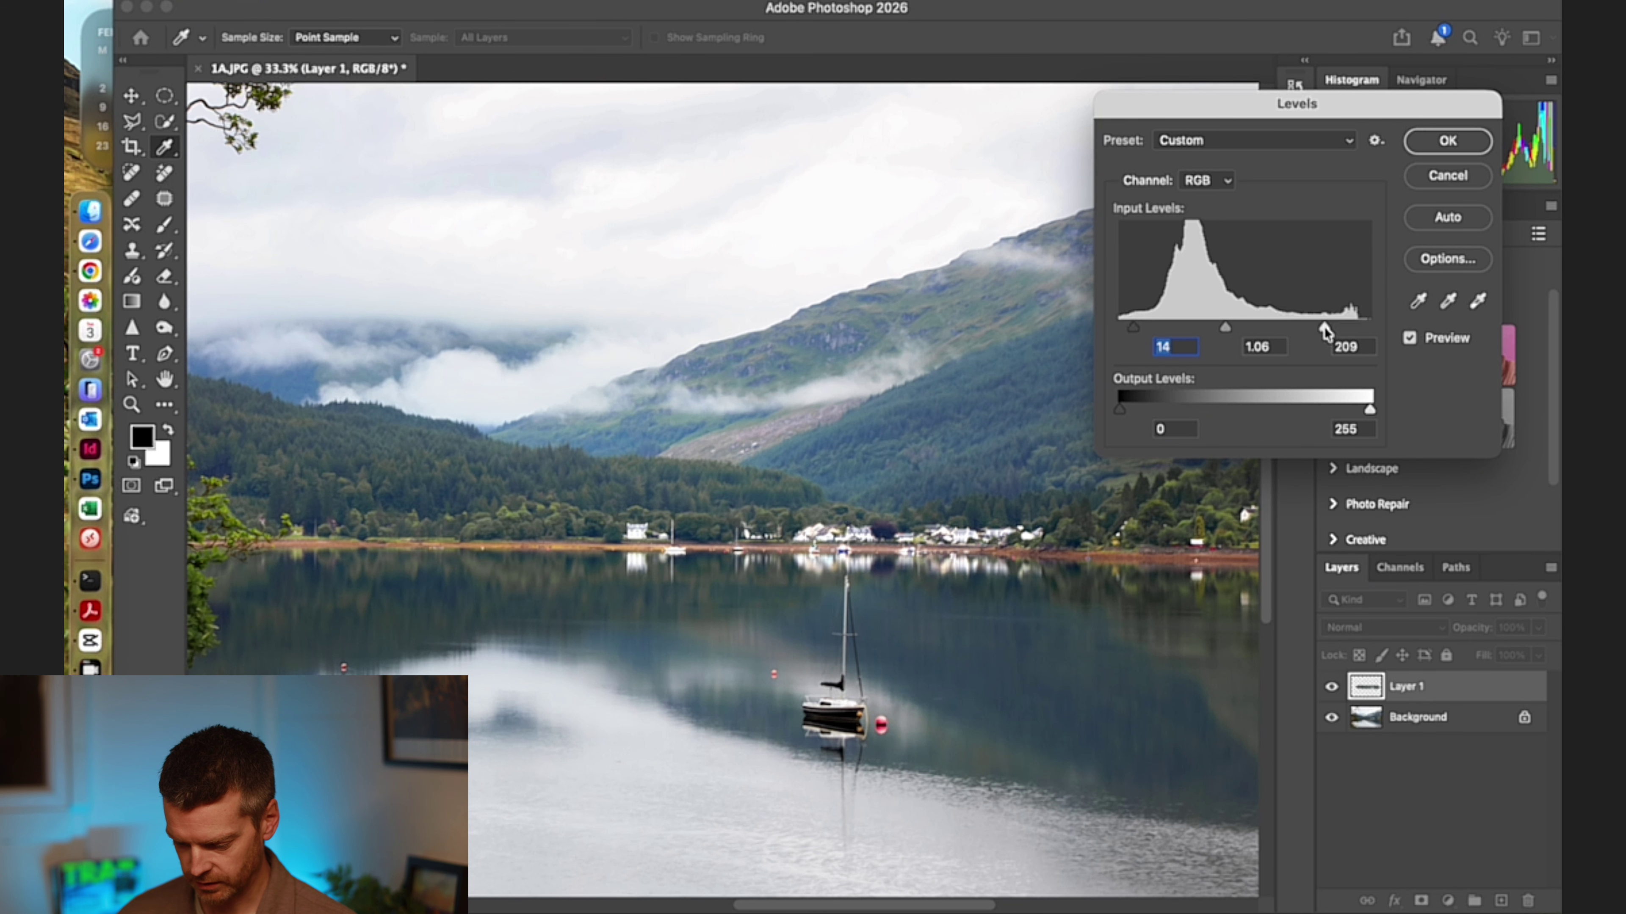
drag(1317, 342, 1311, 345)
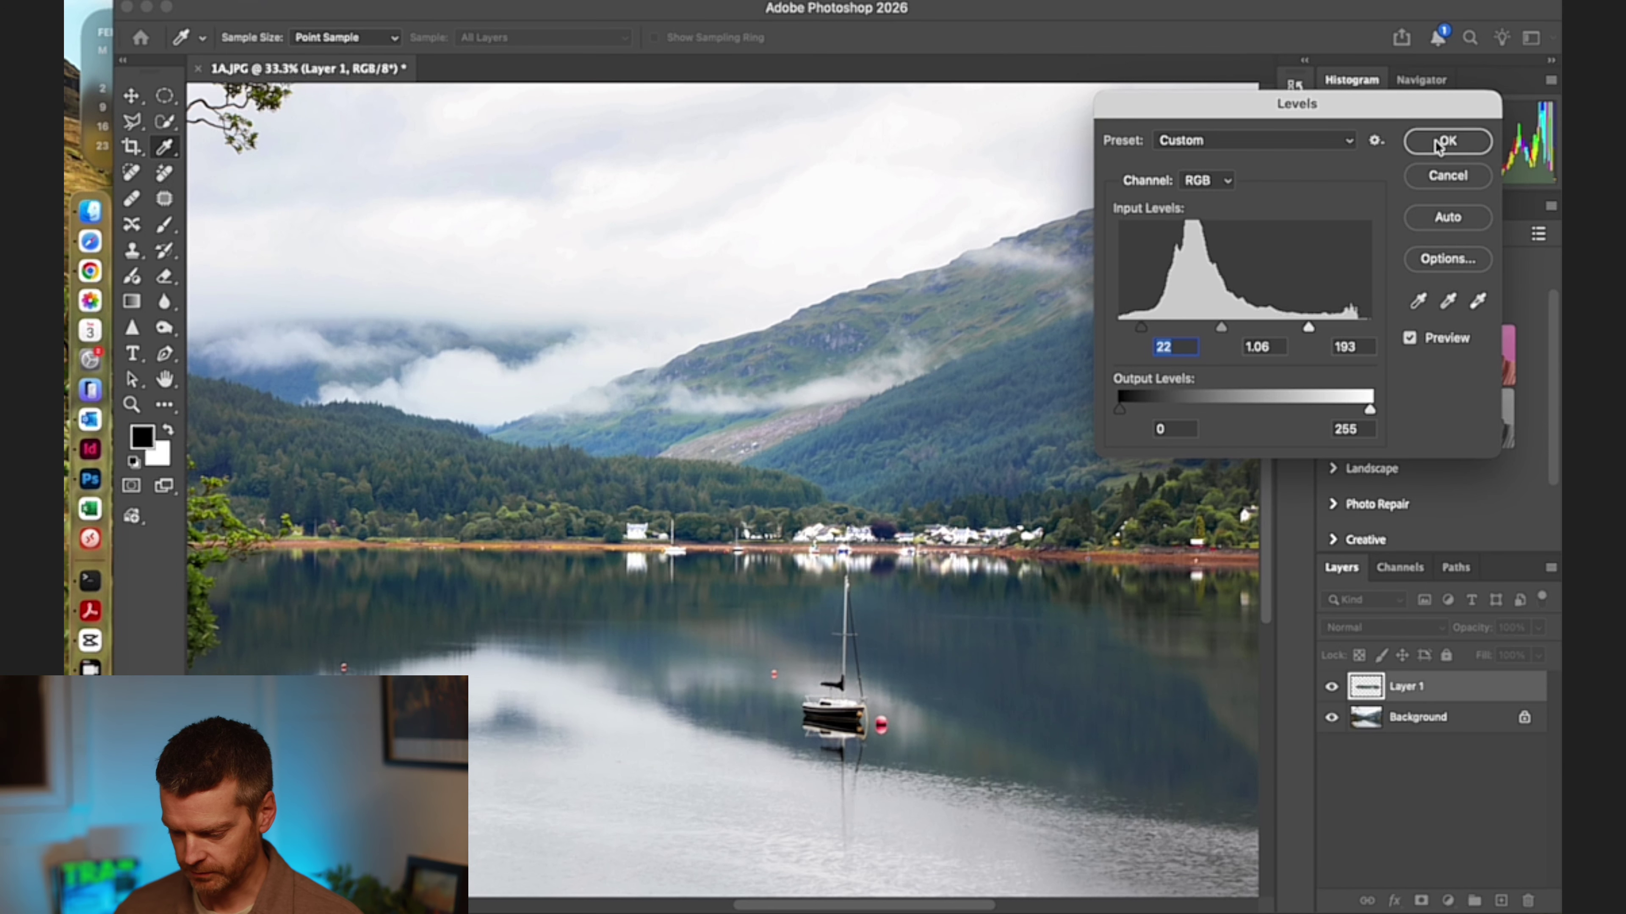
click(1444, 142)
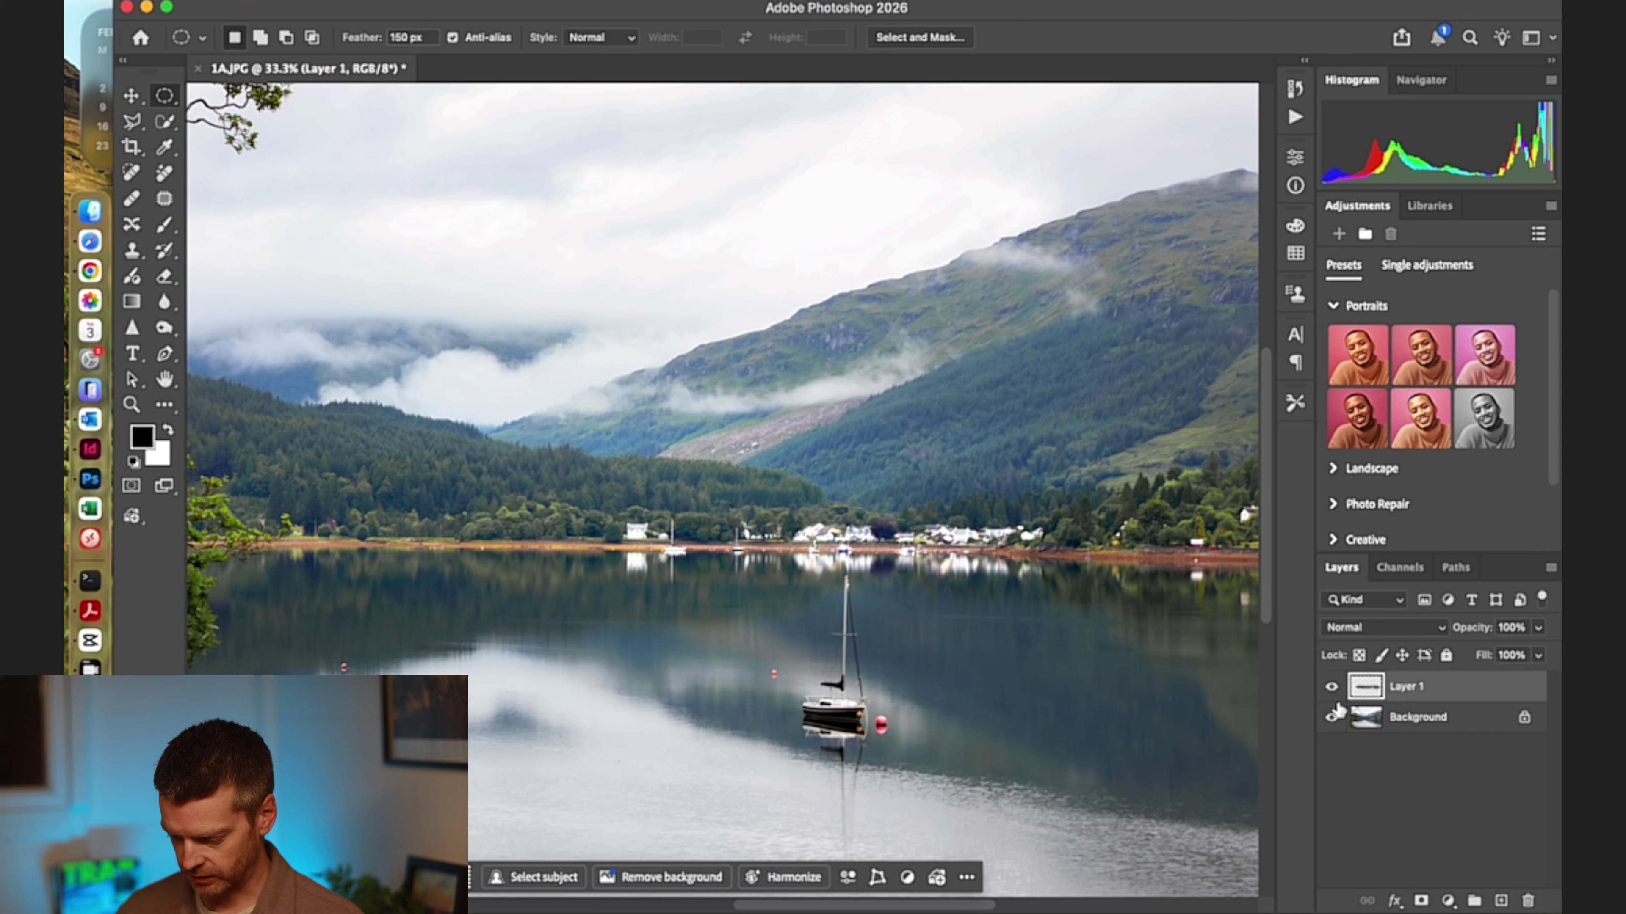
Toggle the visibility of Layer 1 to compare the shoreline with and without the Levels adjustment
click(1333, 690)
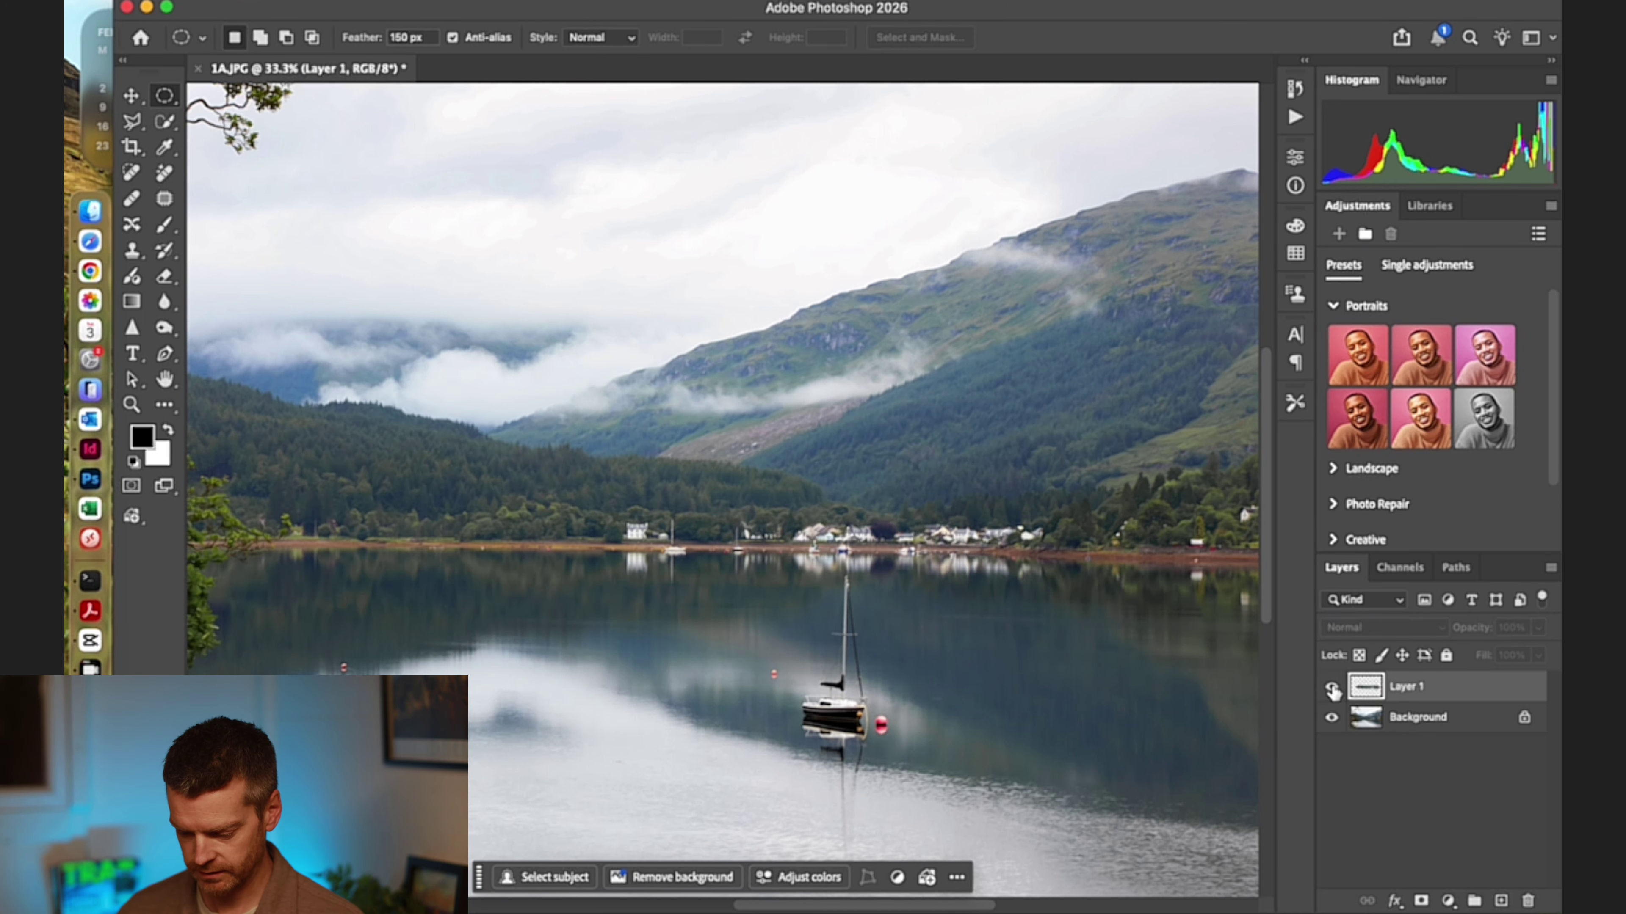
click(1332, 689)
click(1332, 689)
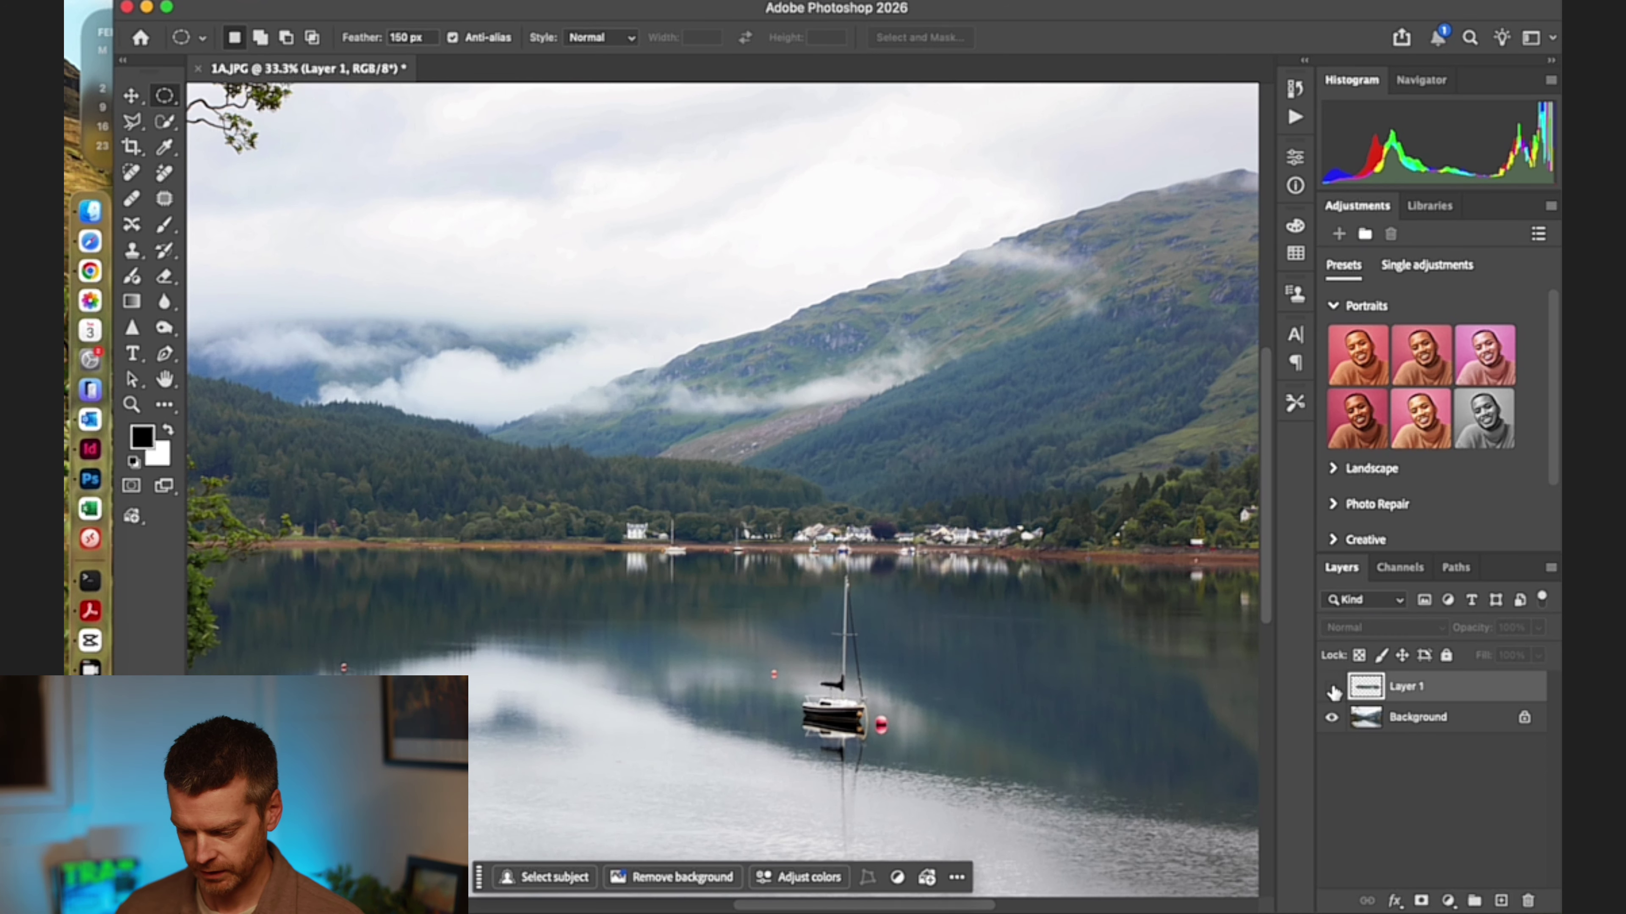
Compare the whole photo with Layer 1 shown and hidden, leaving the layer hidden
click(1333, 689)
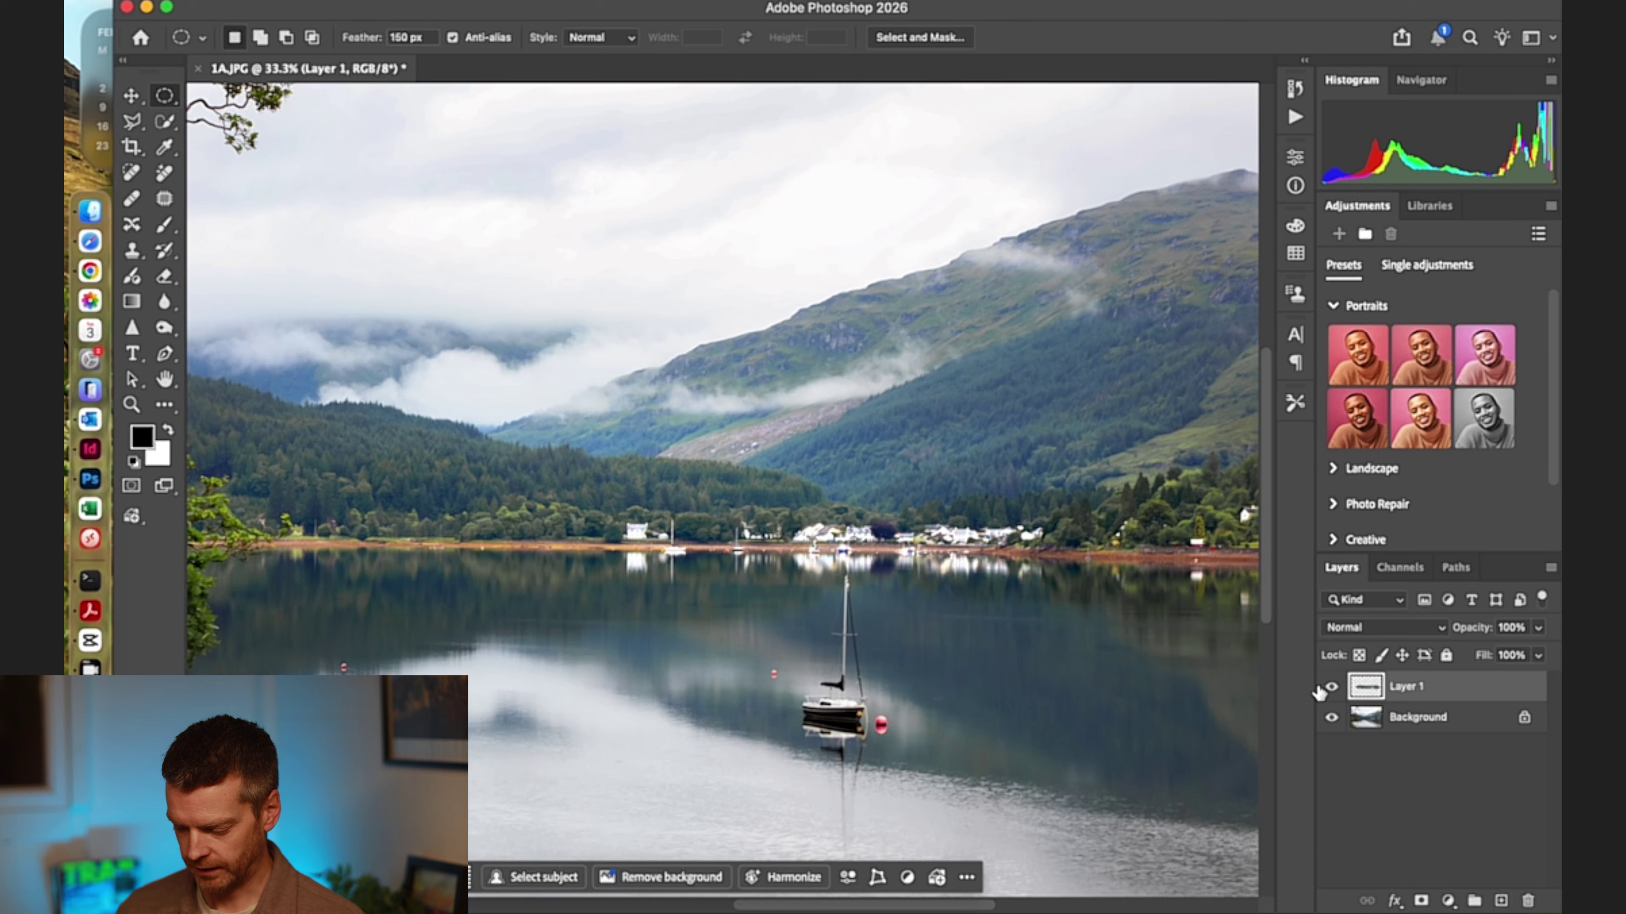
key(super+minus)
key(super+minus)
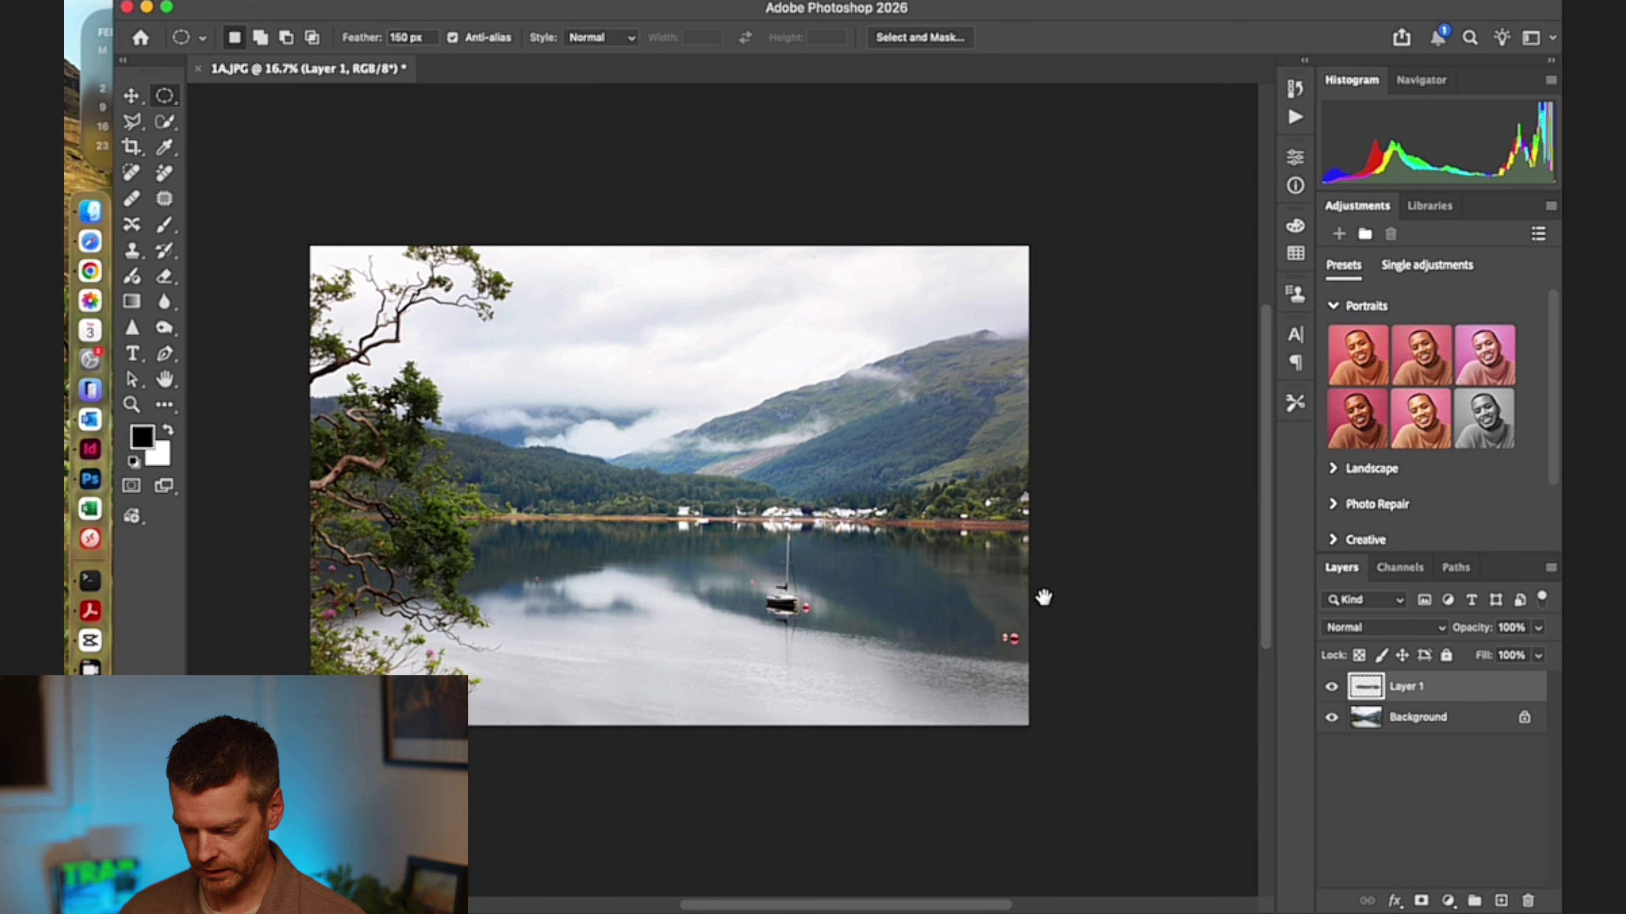
click(1333, 689)
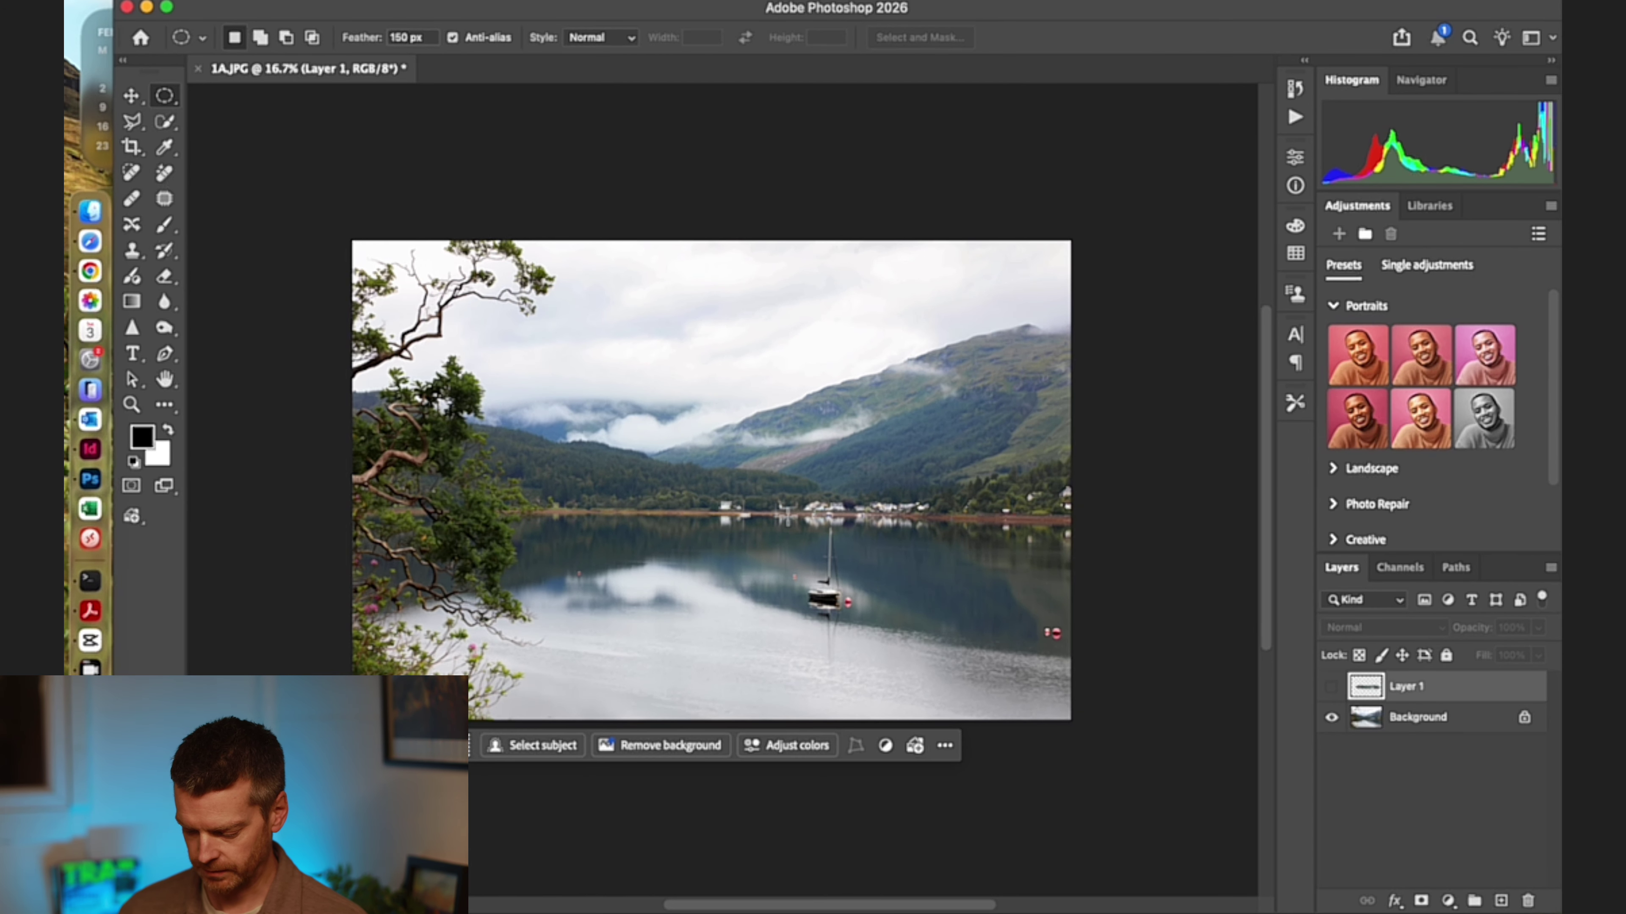
Set up the Dodge tool with a 600 px brush for highlights at 10% exposure, working on the Background layer
key(super+plus)
key(super+plus)
key(super+plus)
drag(646, 520, 847, 482)
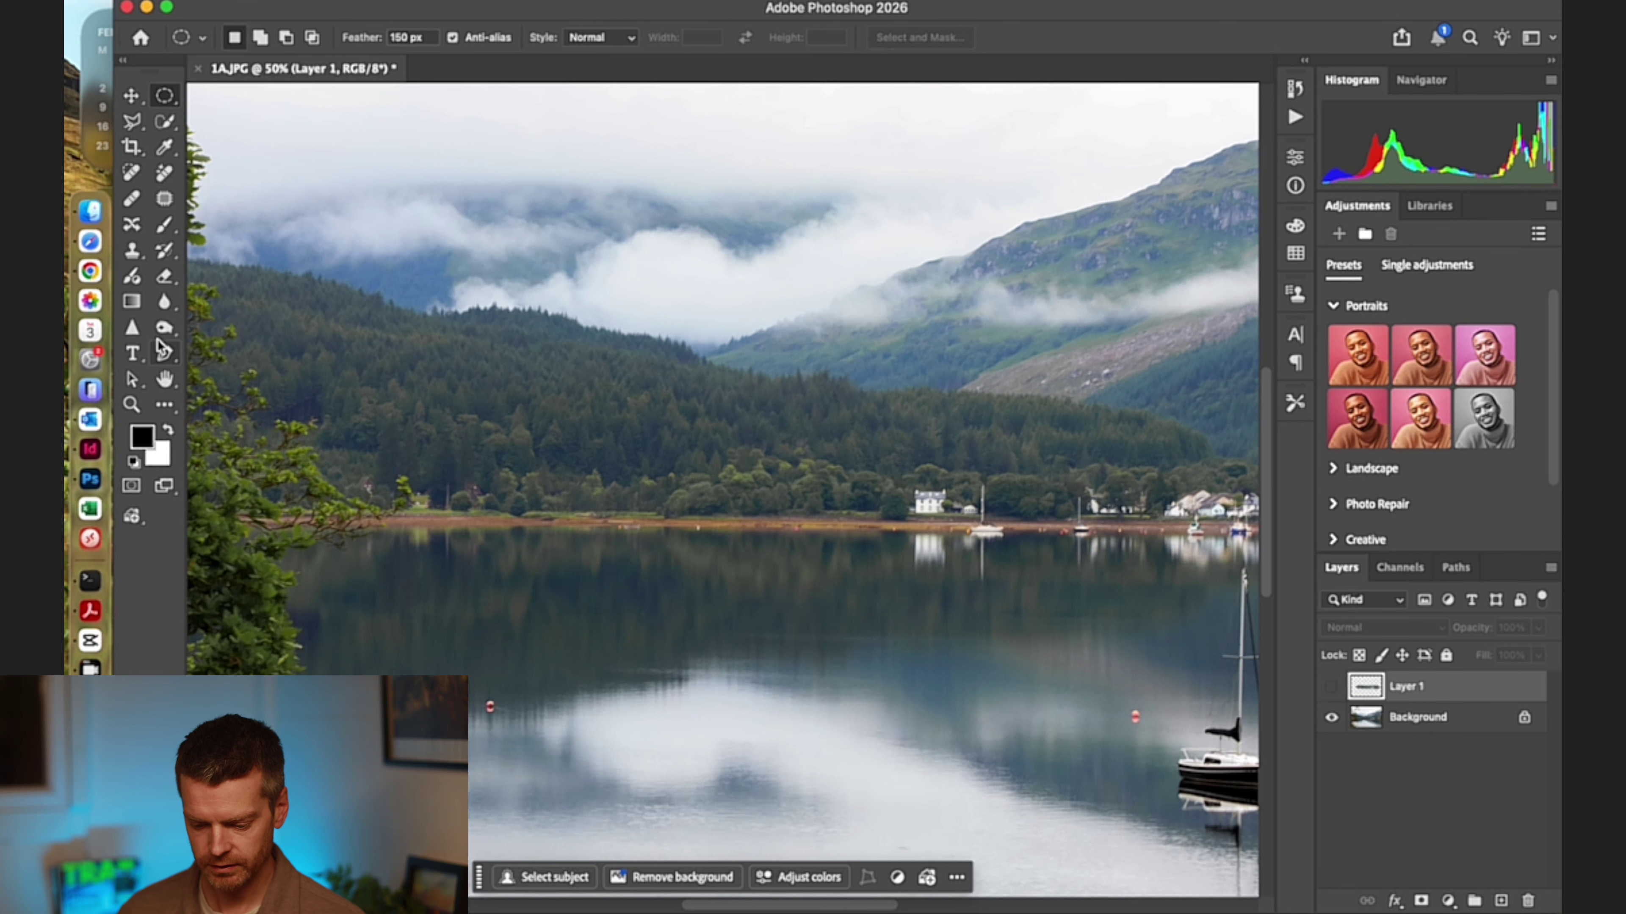
click(165, 328)
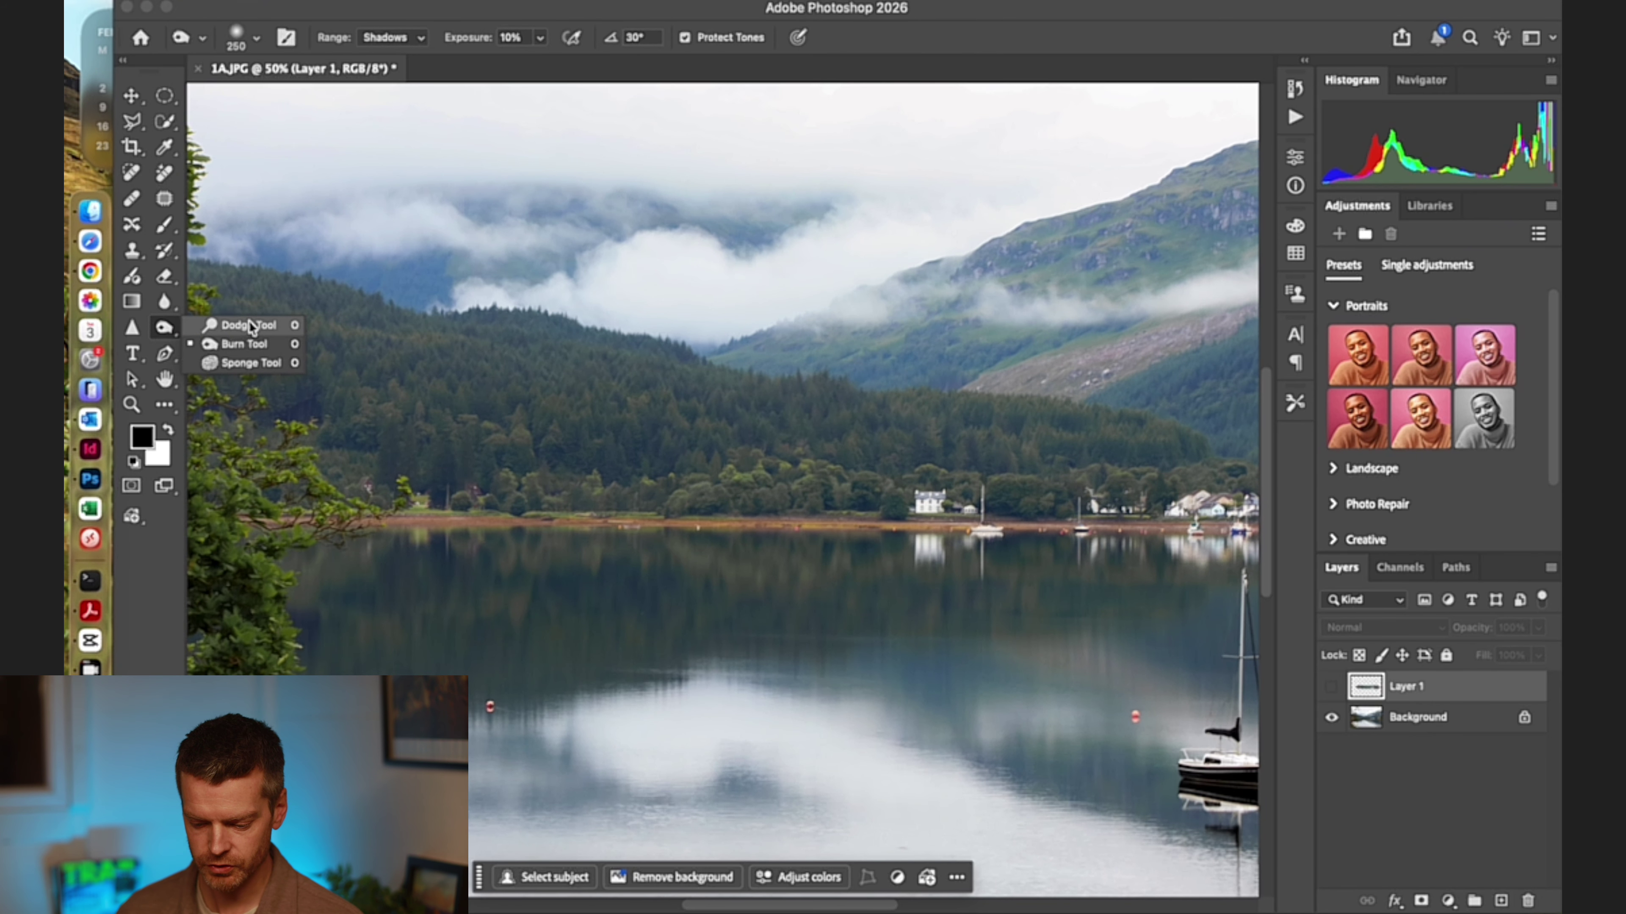
click(251, 327)
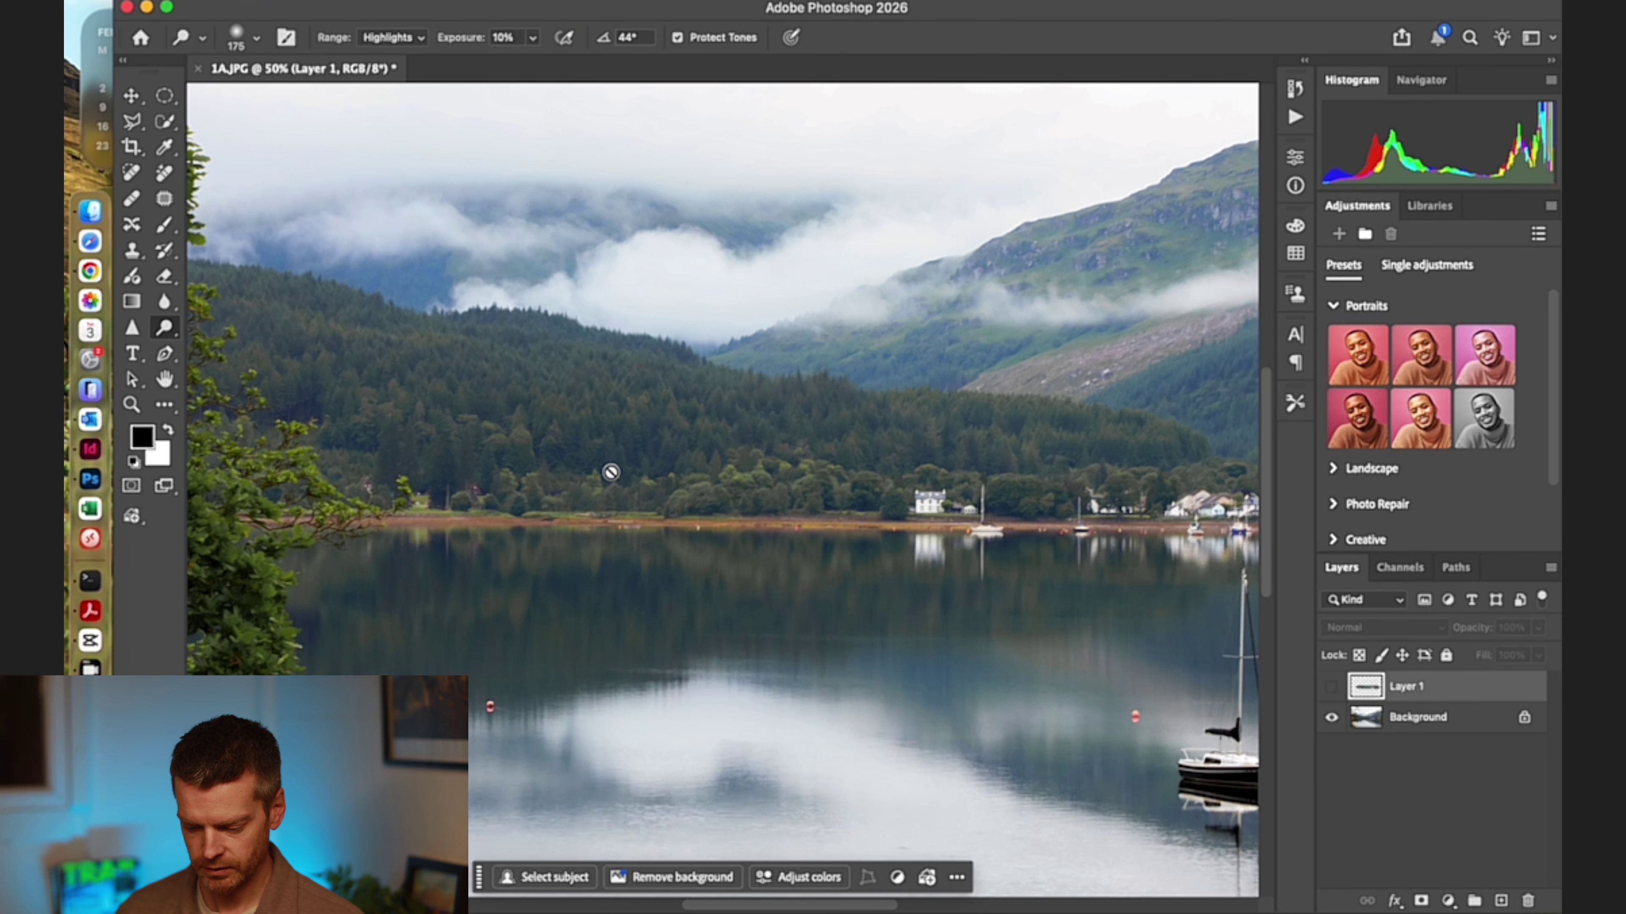
click(1413, 730)
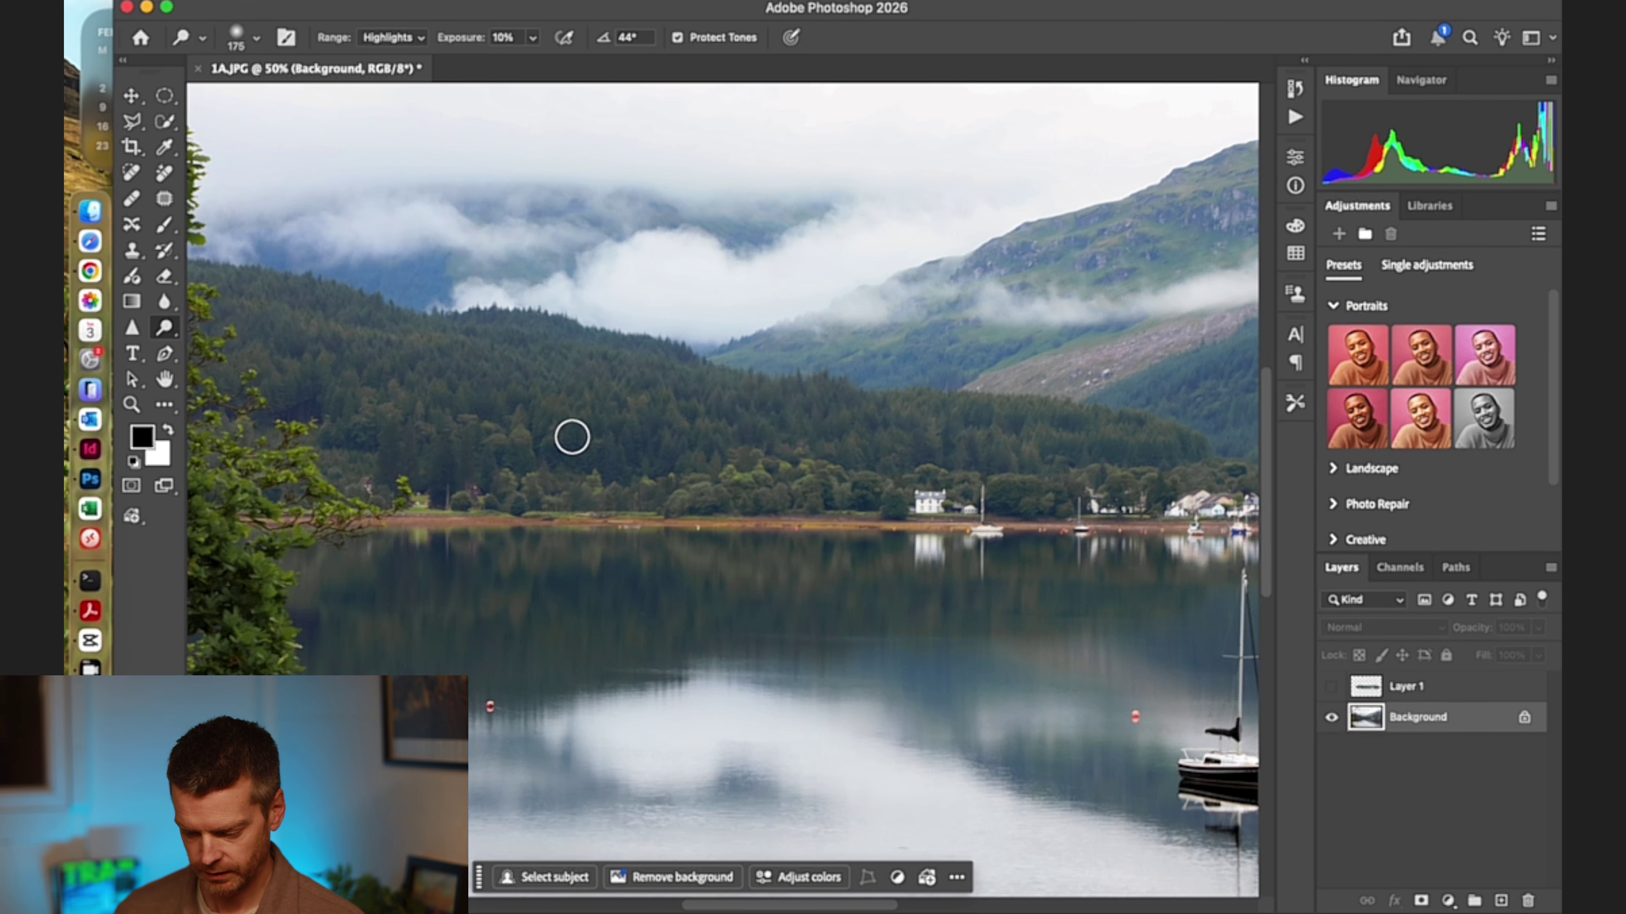
key(bracketright)
key(bracketright)
key(bracketright)
key(bracketright)
key(bracketright)
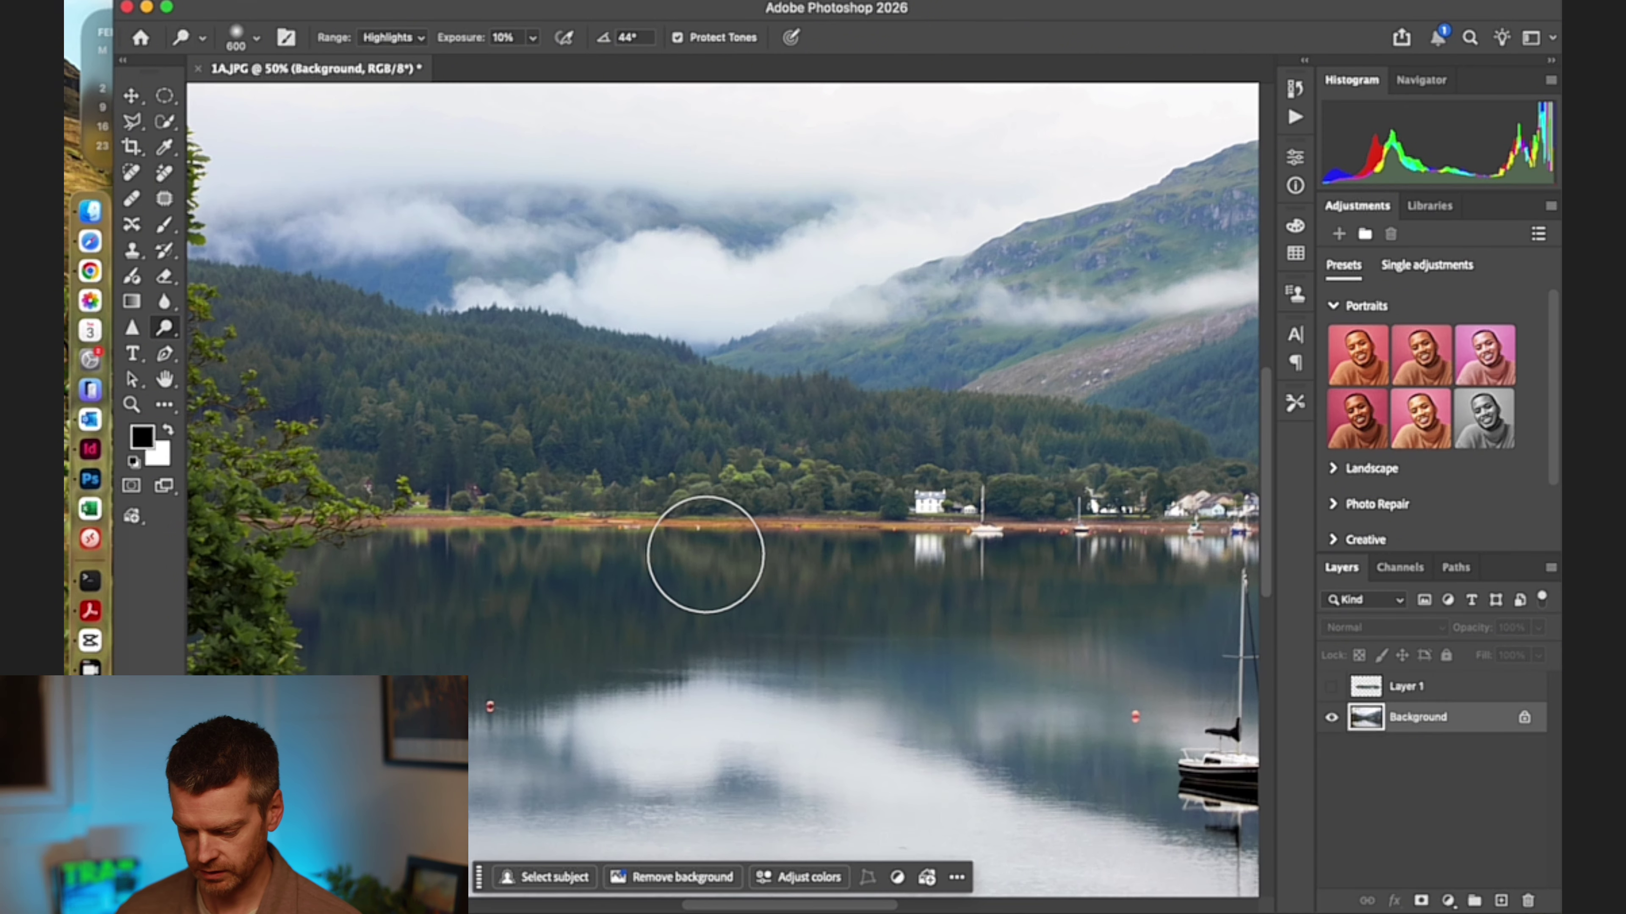
Dodge the highlights along the far shoreline and village at 10% exposure, reducing the brush to 250 px
key(space)
mouse_move(711, 555)
mouse_down()
mouse_move(410, 545)
mouse_move(359, 566)
mouse_up()
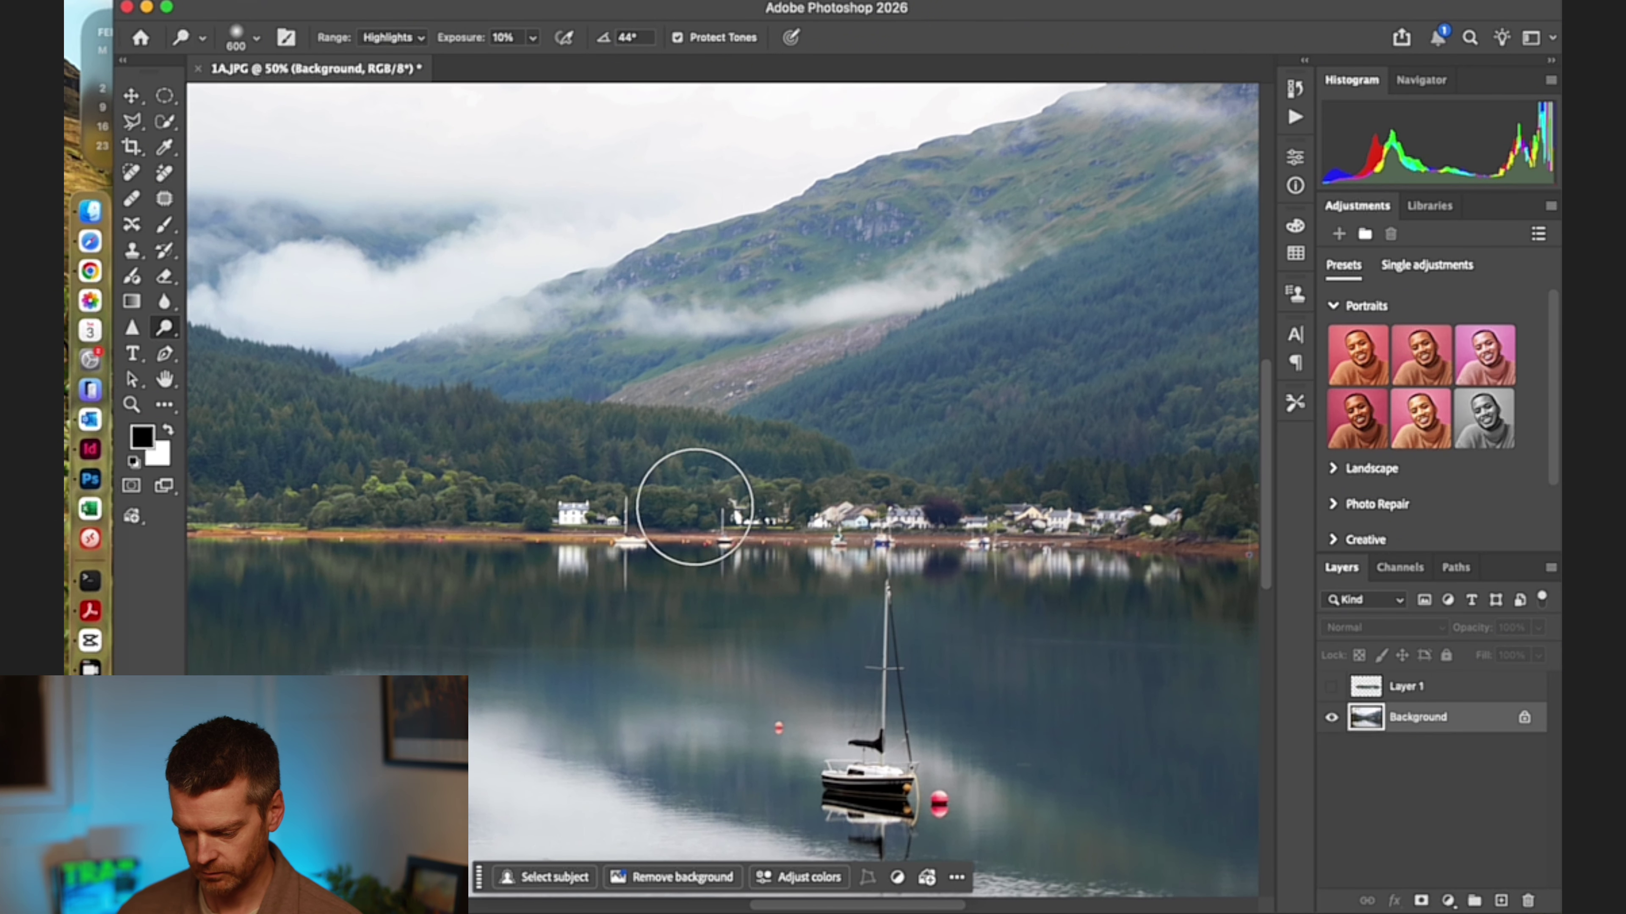
key(space)
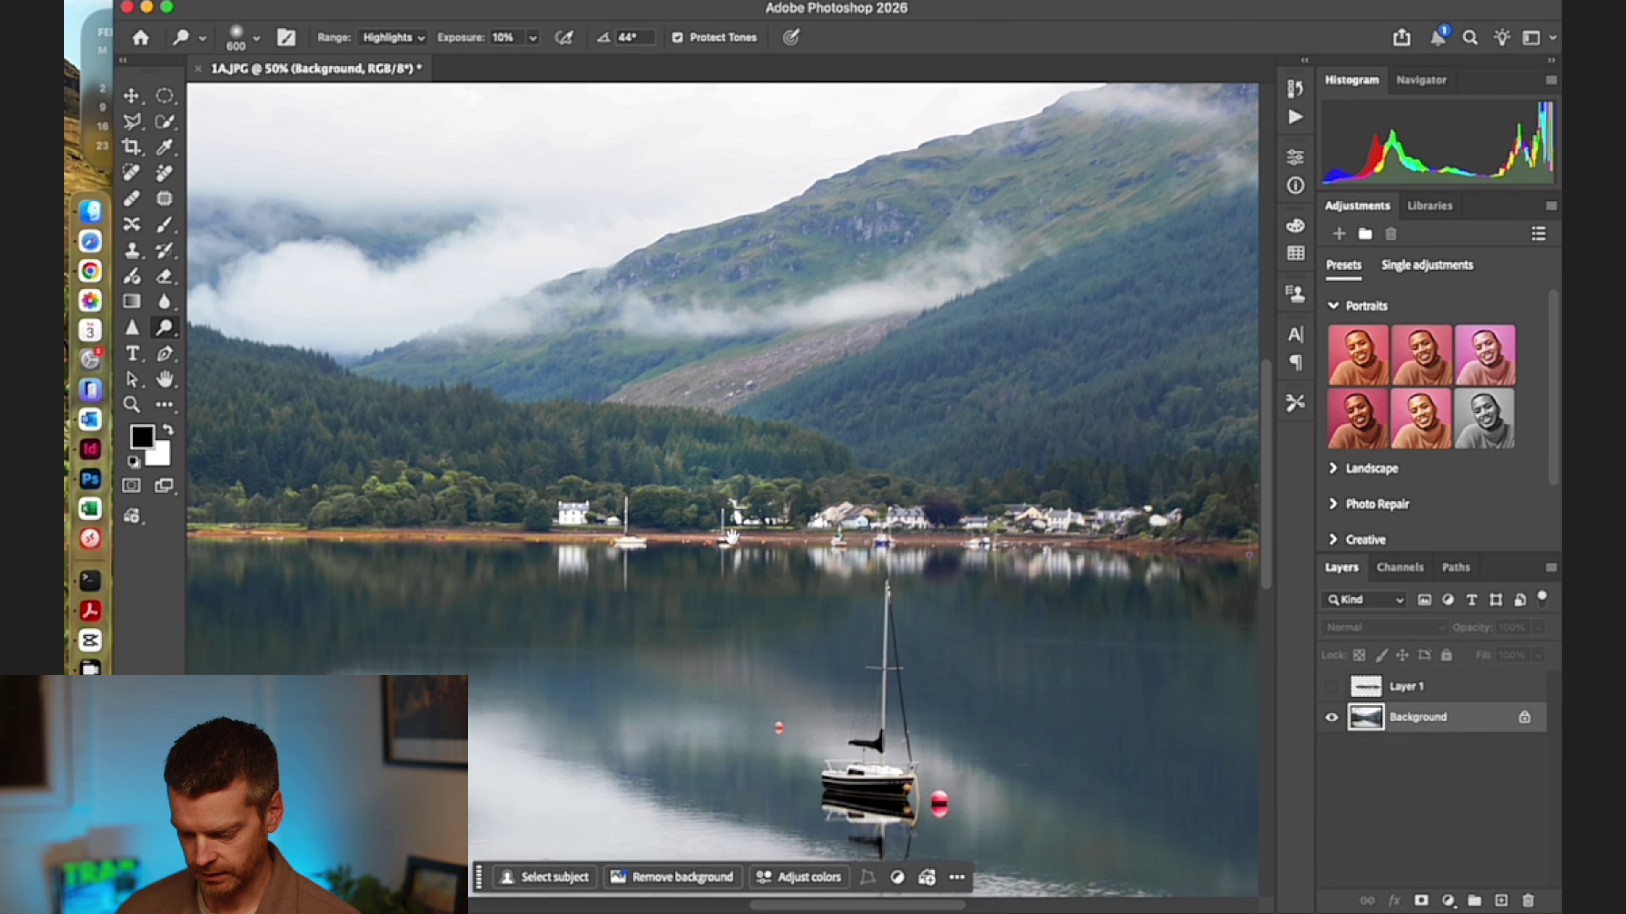
drag(735, 539, 685, 523)
key(bracketleft)
key(bracketleft)
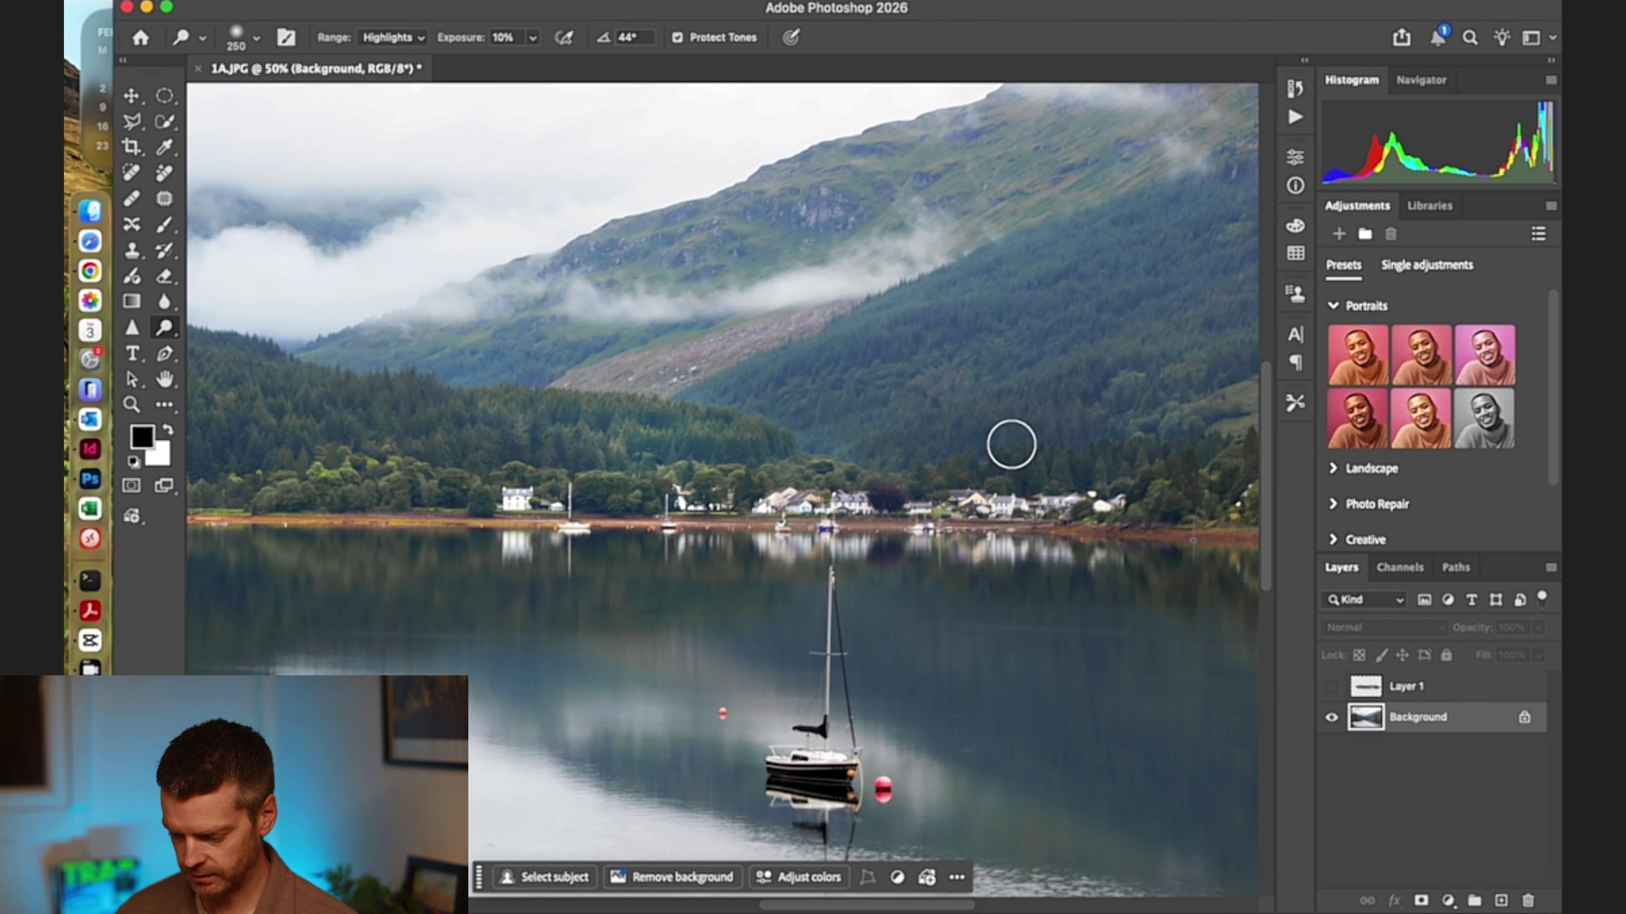
drag(910, 440, 528, 451)
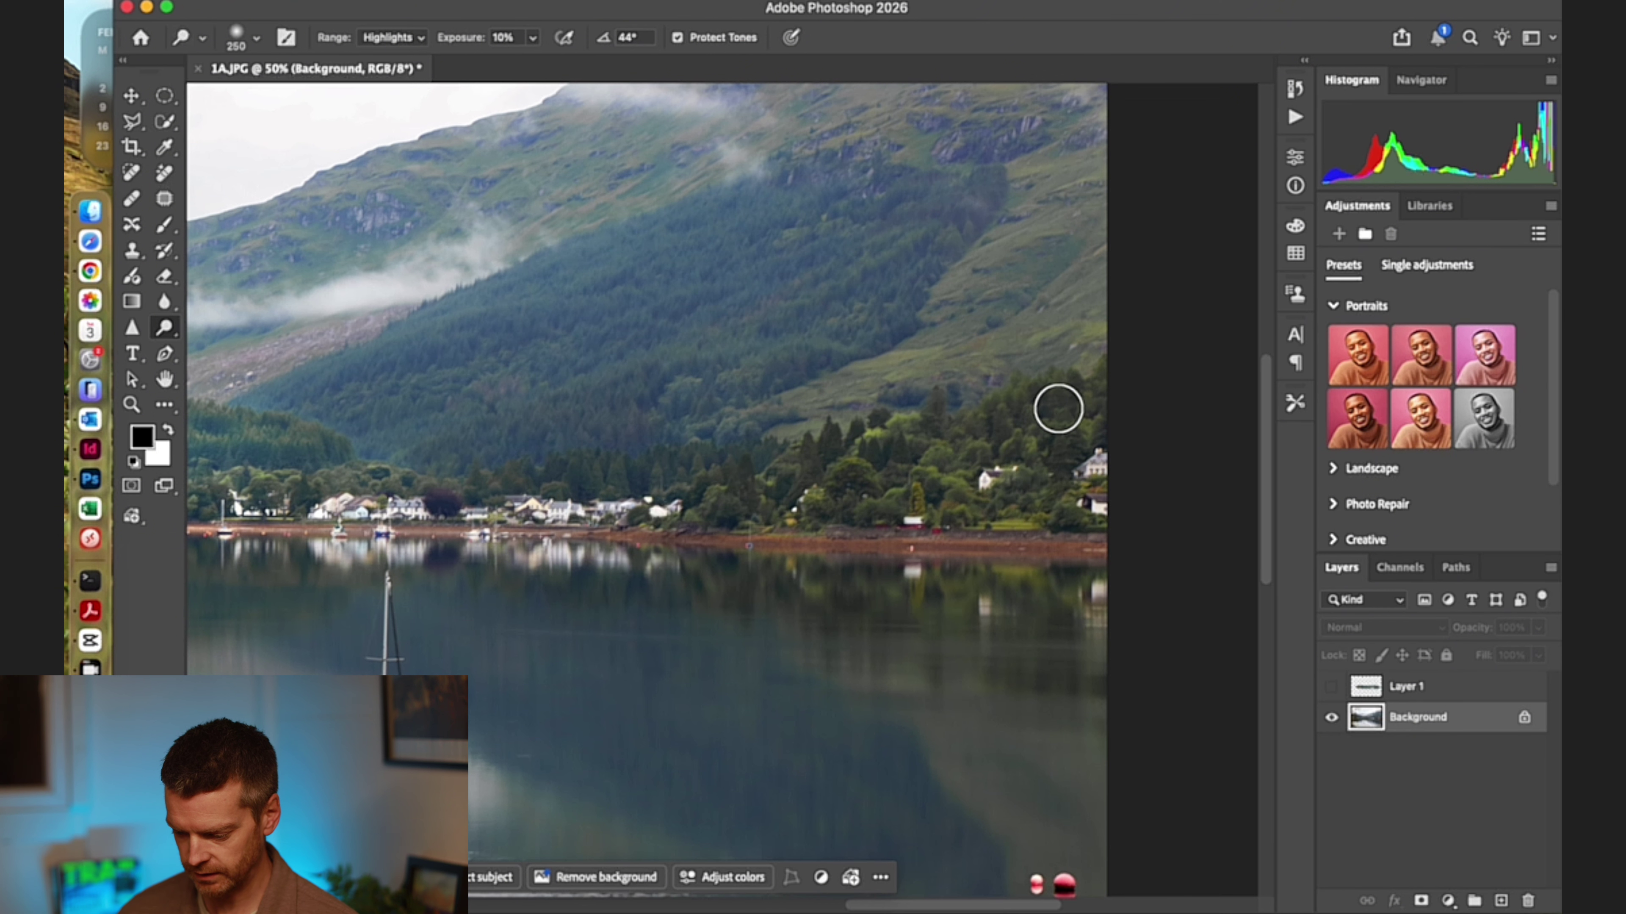
mouse_move(614, 464)
mouse_down()
mouse_move(577, 450)
mouse_move(758, 512)
mouse_move(866, 483)
mouse_up()
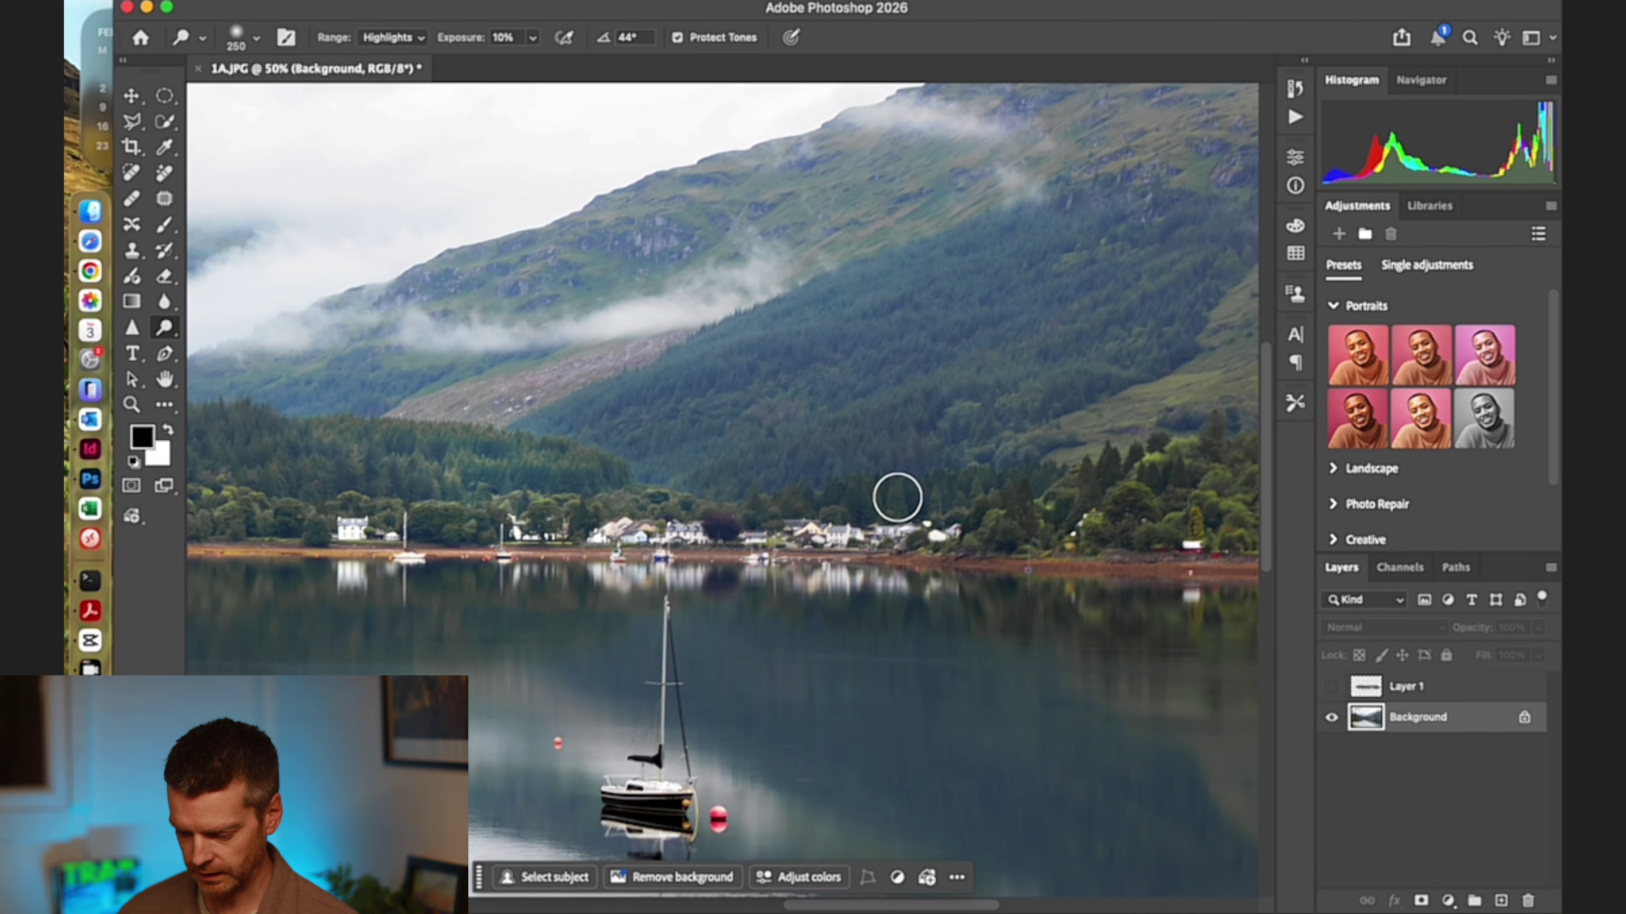
Dodge the highlights of the forested hillside, shoreline trees and low clouds with a 600 px brush at 30% exposure
drag(782, 572, 1056, 377)
drag(672, 349, 946, 608)
drag(514, 420, 661, 525)
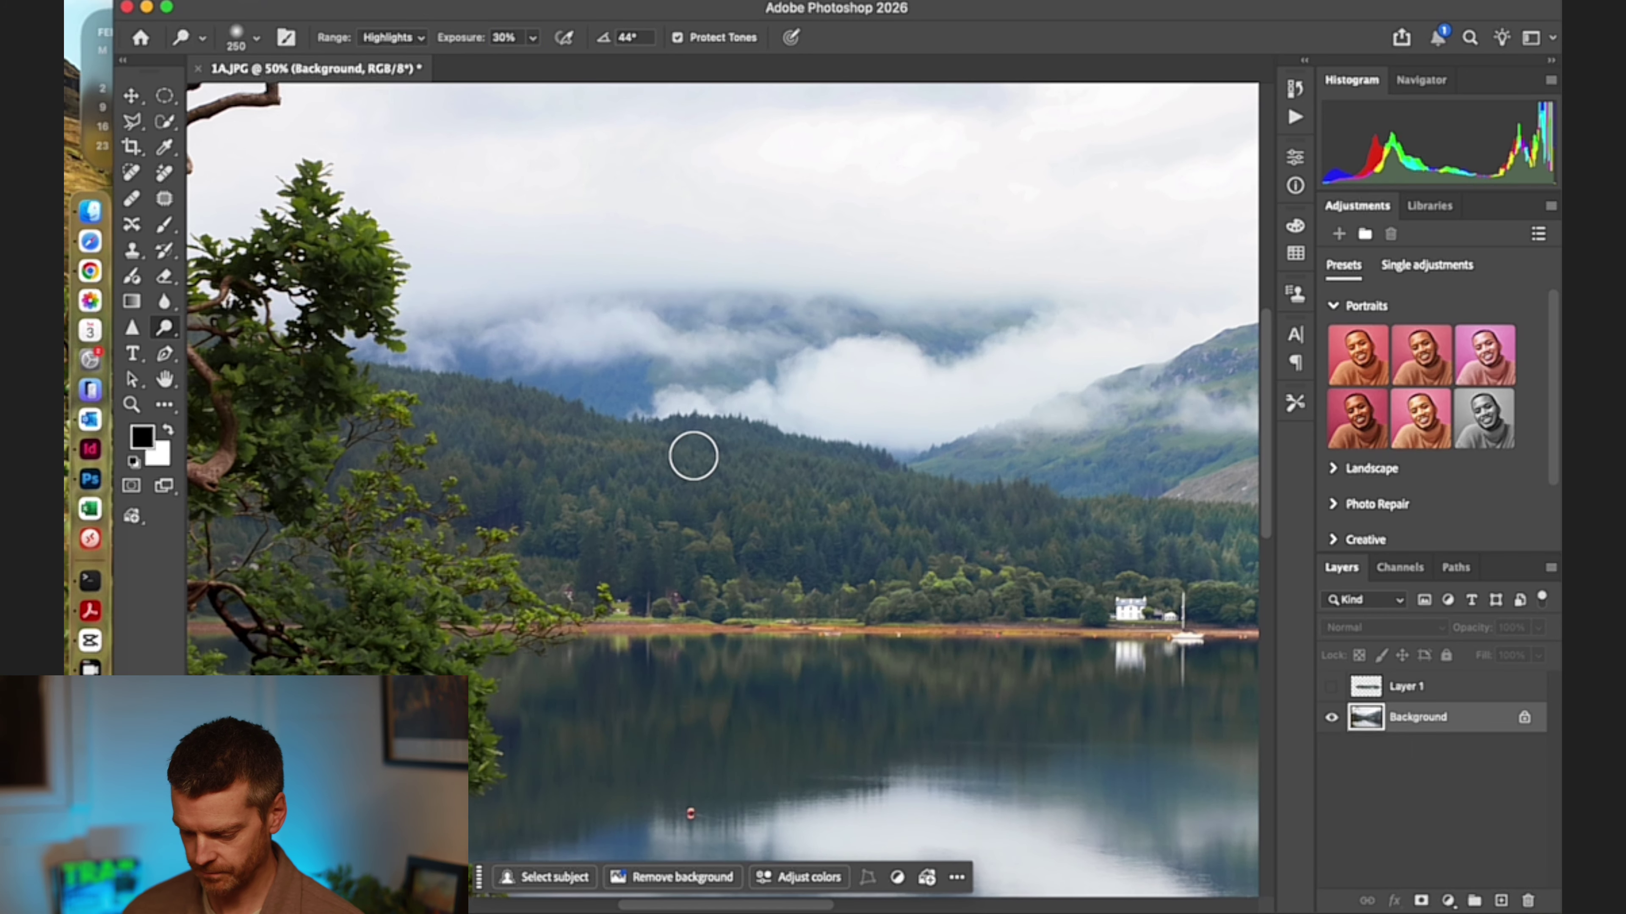
key(bracketright)
key(bracketright)
key(bracketright)
key(bracketright)
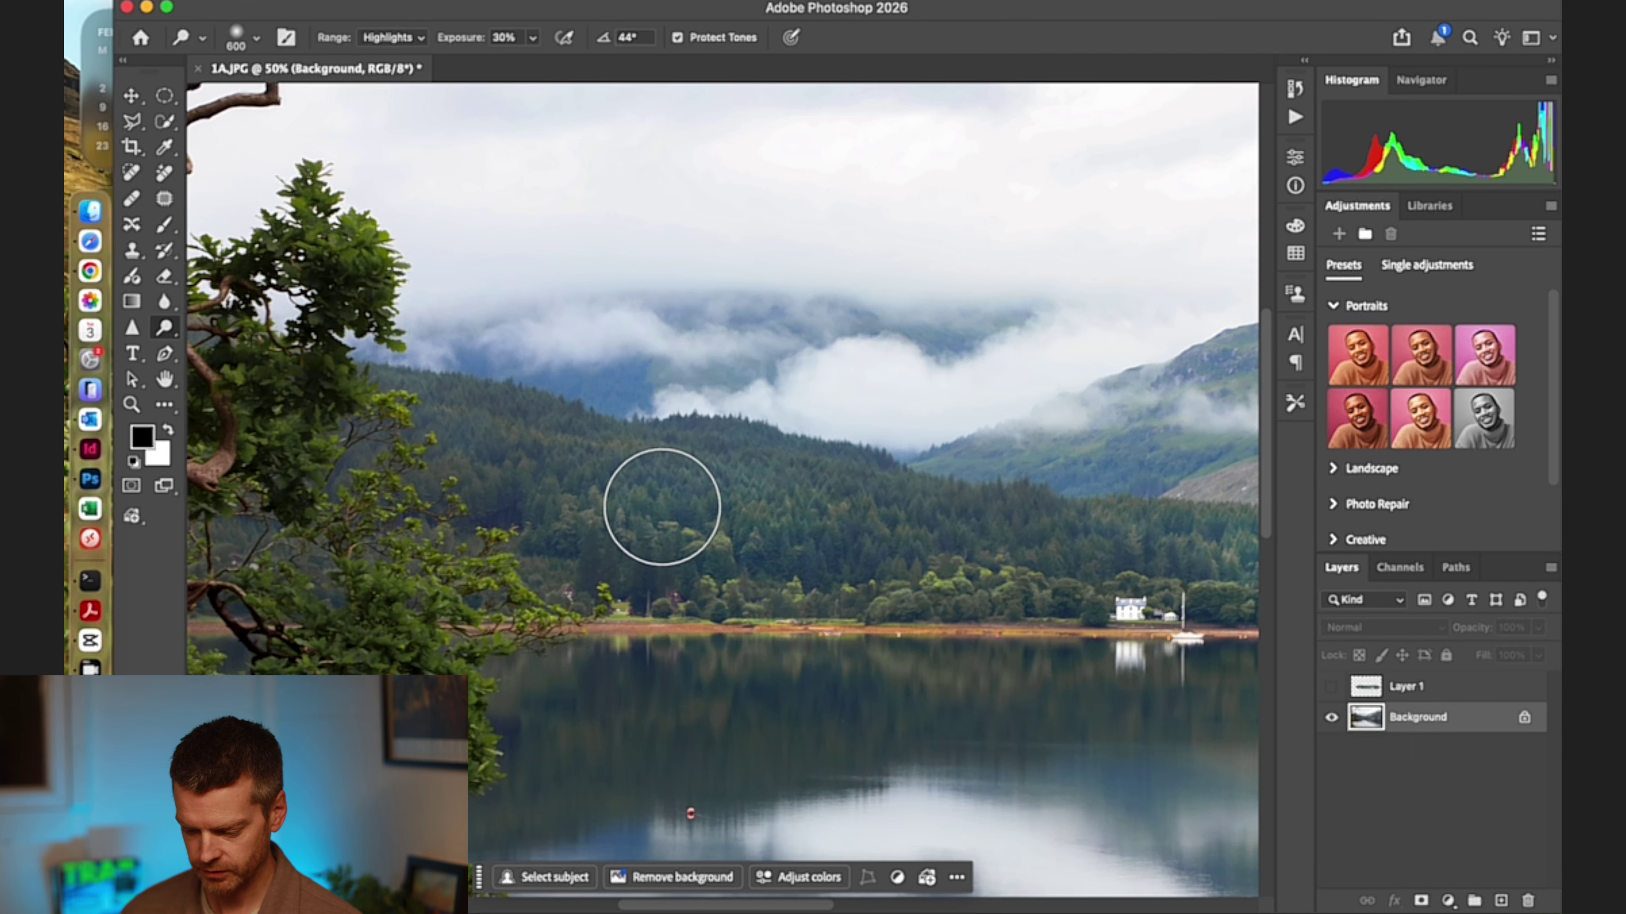
drag(921, 591, 1052, 574)
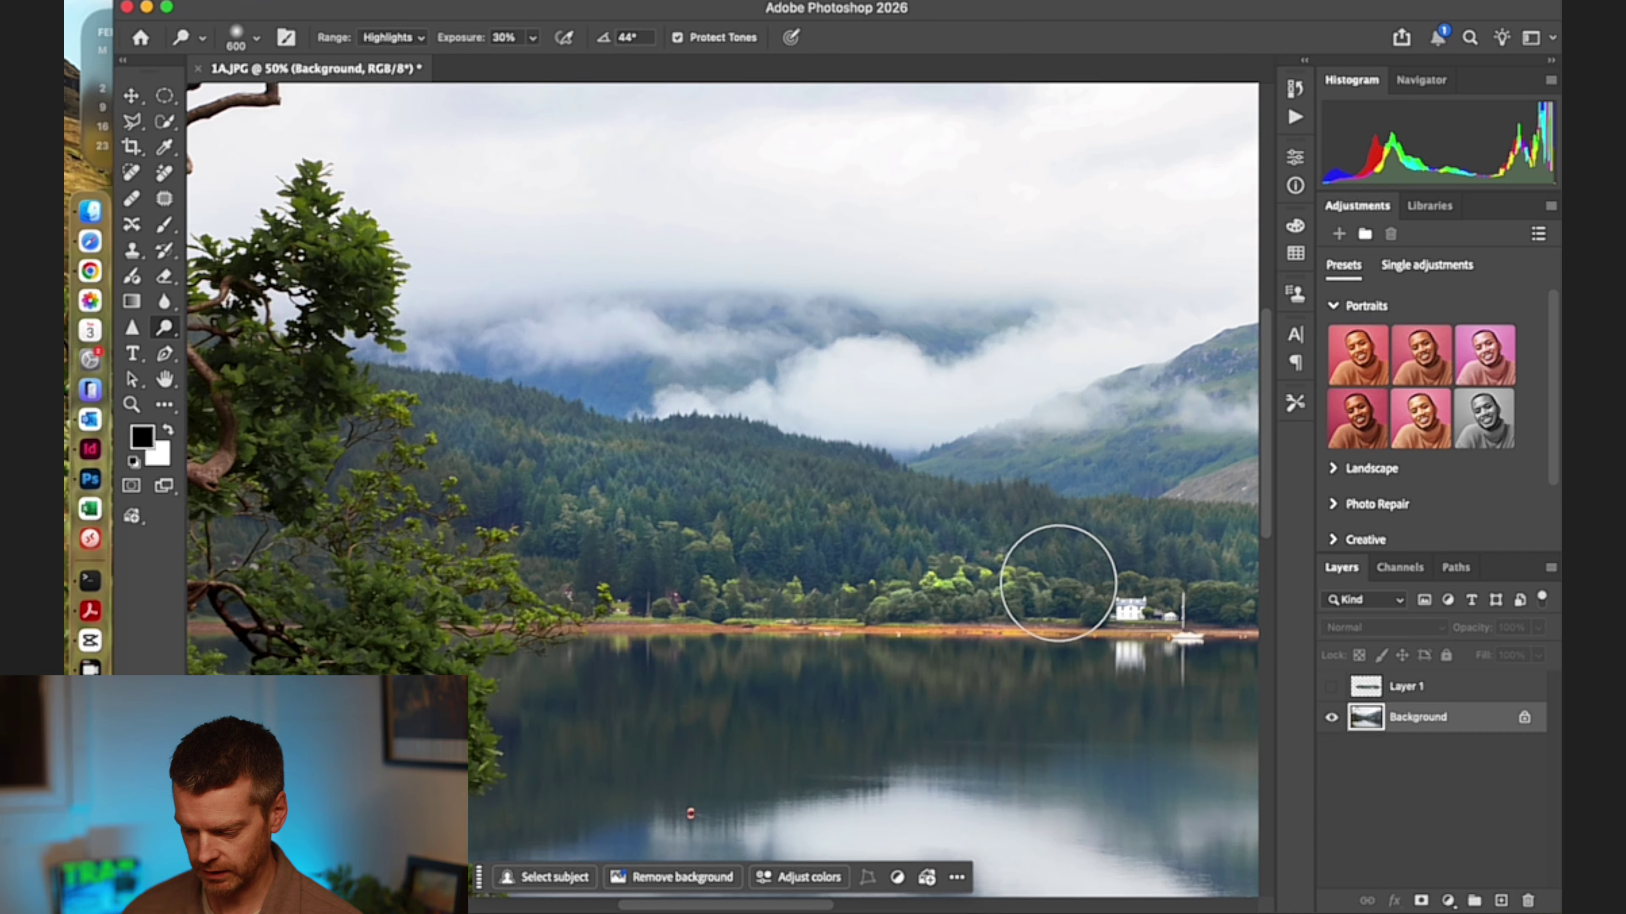
click(846, 489)
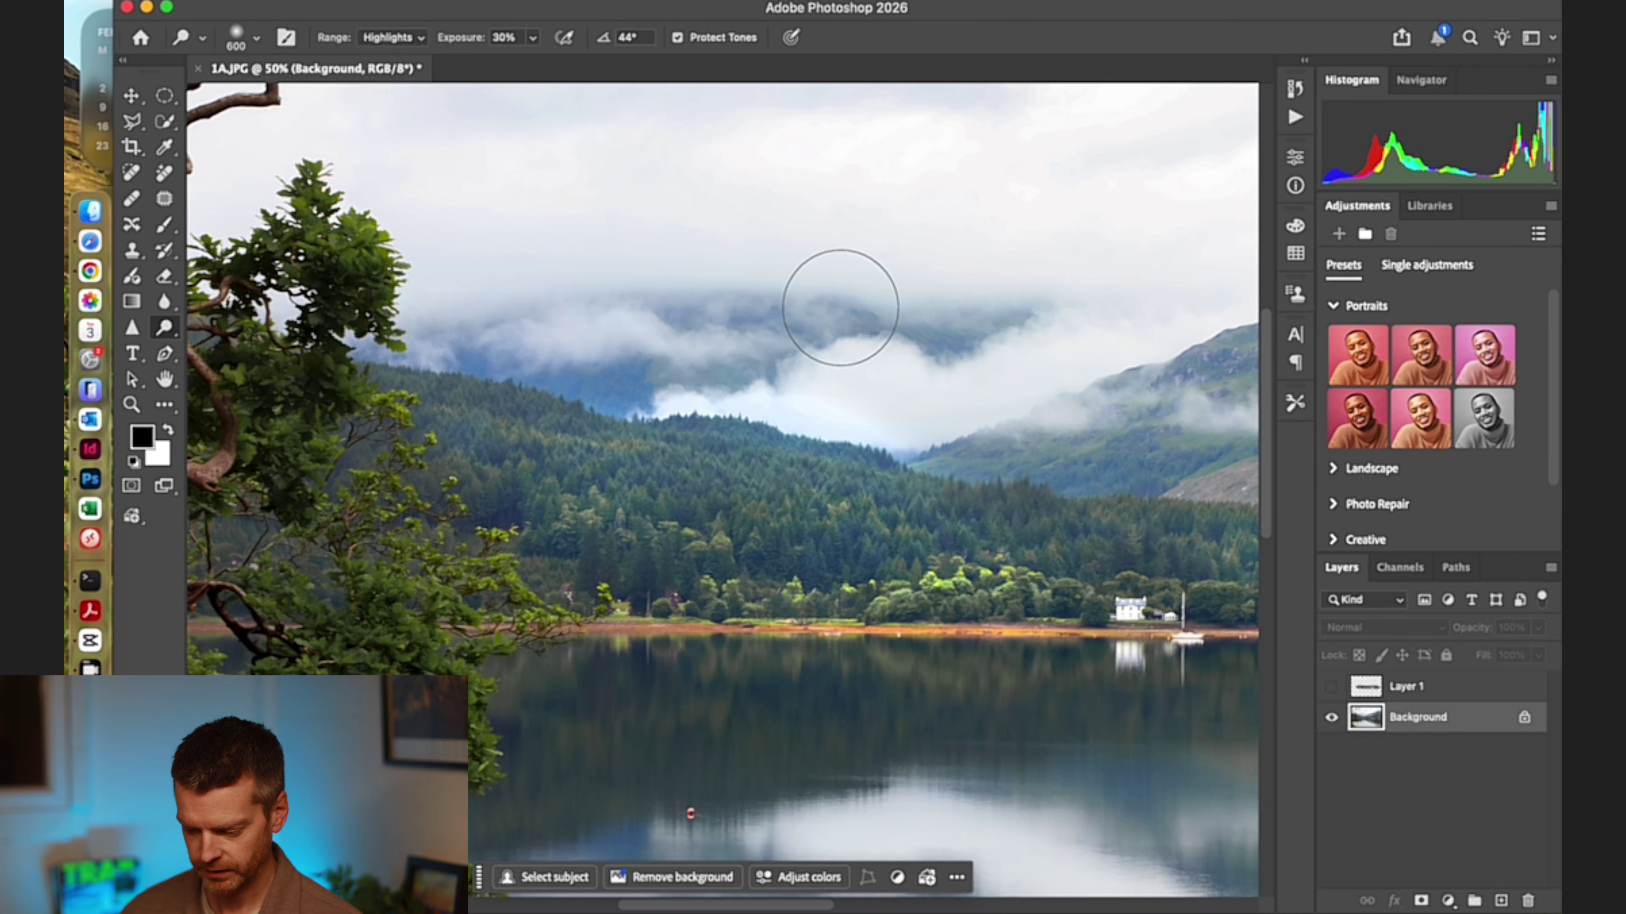
mouse_move(839, 305)
mouse_down()
mouse_move(912, 302)
mouse_move(778, 262)
mouse_move(627, 288)
mouse_move(833, 350)
mouse_move(796, 359)
mouse_move(738, 334)
mouse_move(957, 384)
mouse_move(1082, 326)
mouse_up()
Undo the most recent dodge strokes by stepping back to an earlier Dodge Tool state in the history
key(super+z)
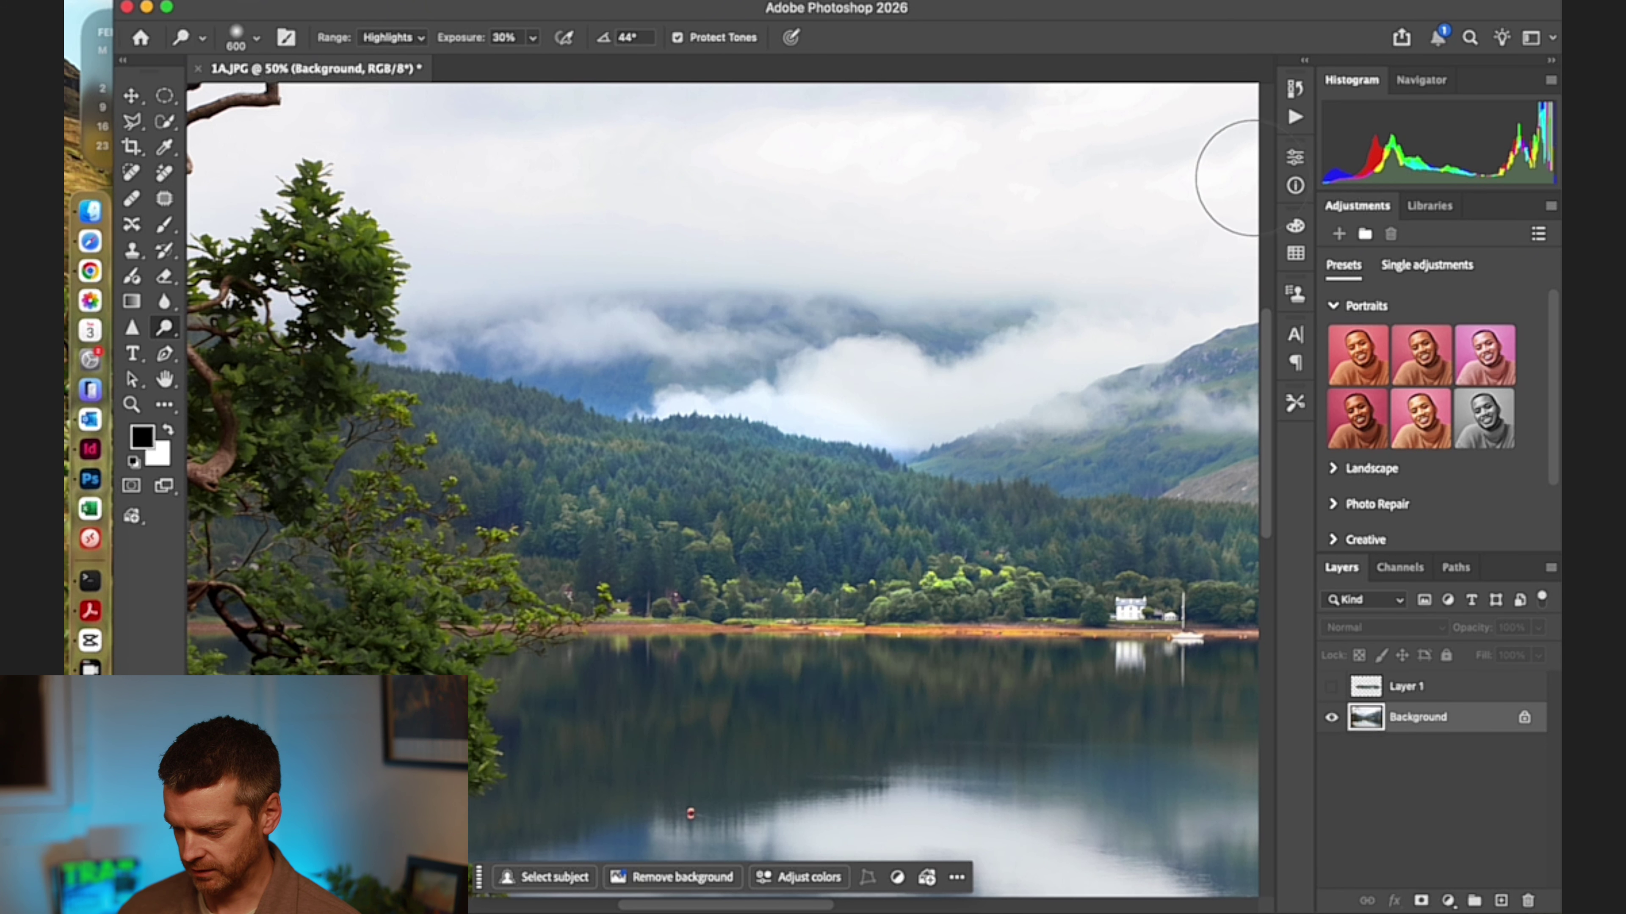
click(1295, 89)
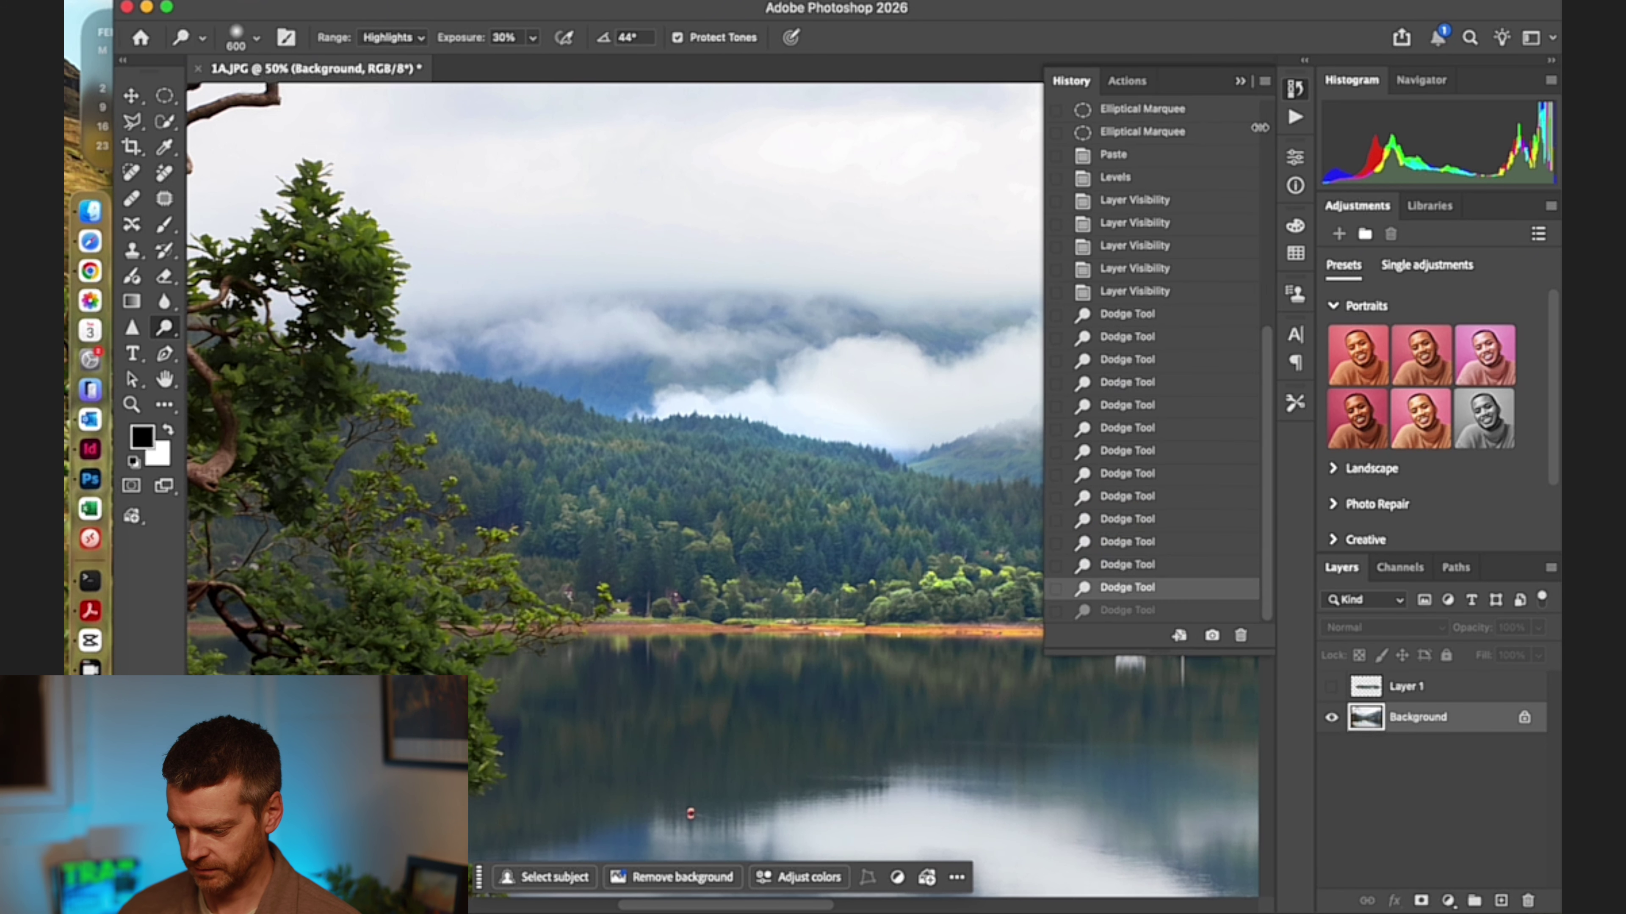
click(1134, 542)
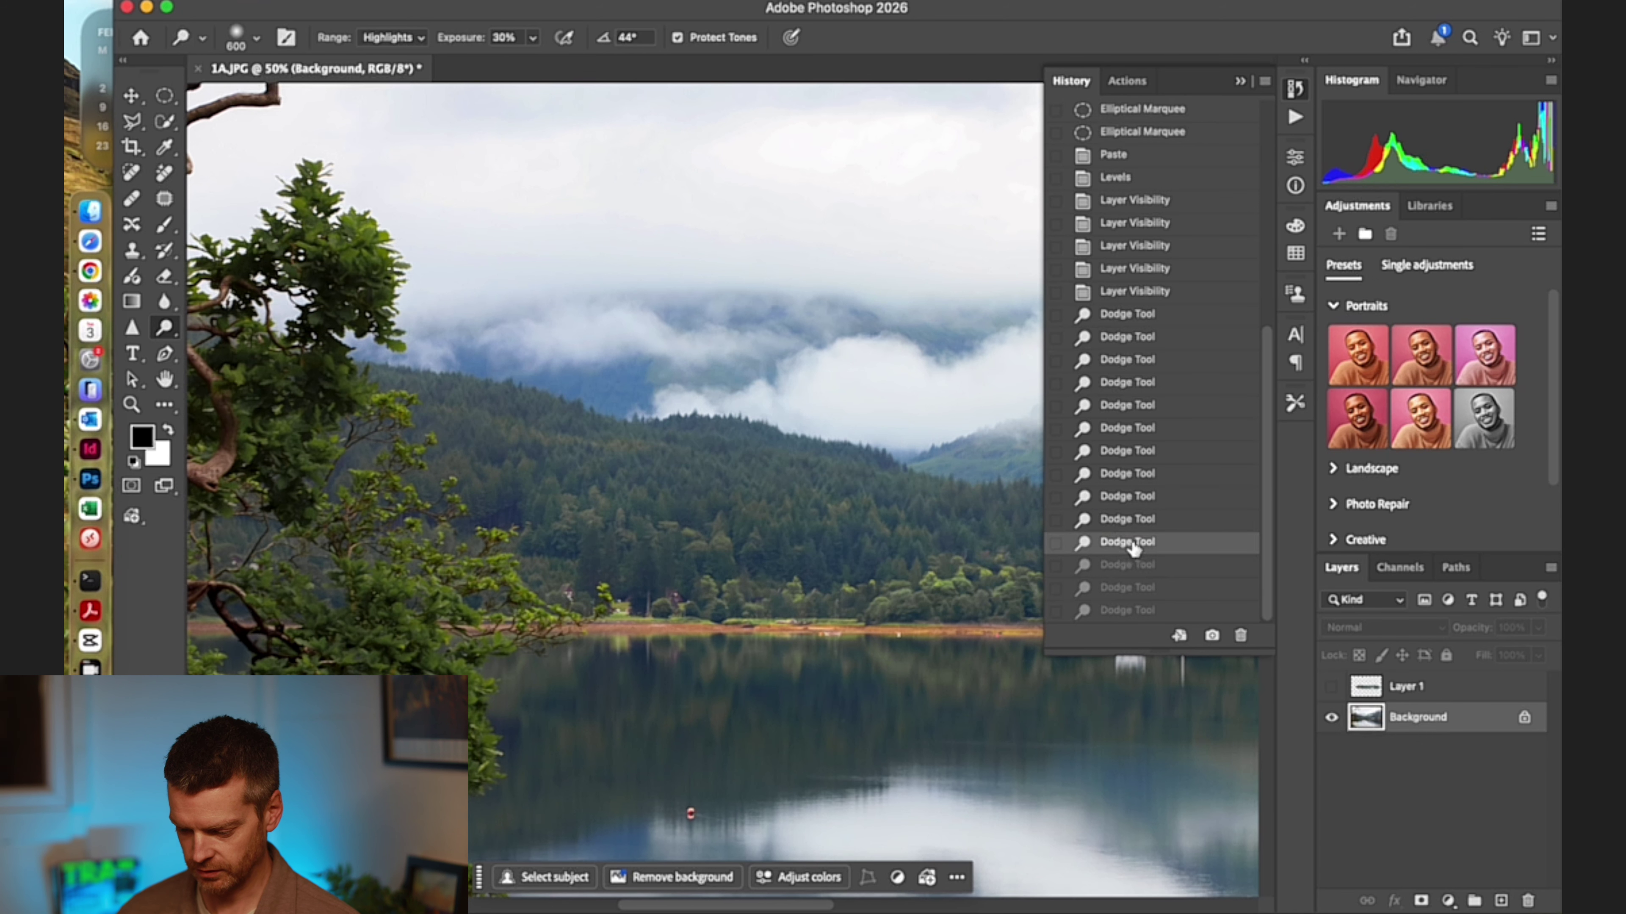
click(1142, 497)
click(1140, 475)
click(1137, 451)
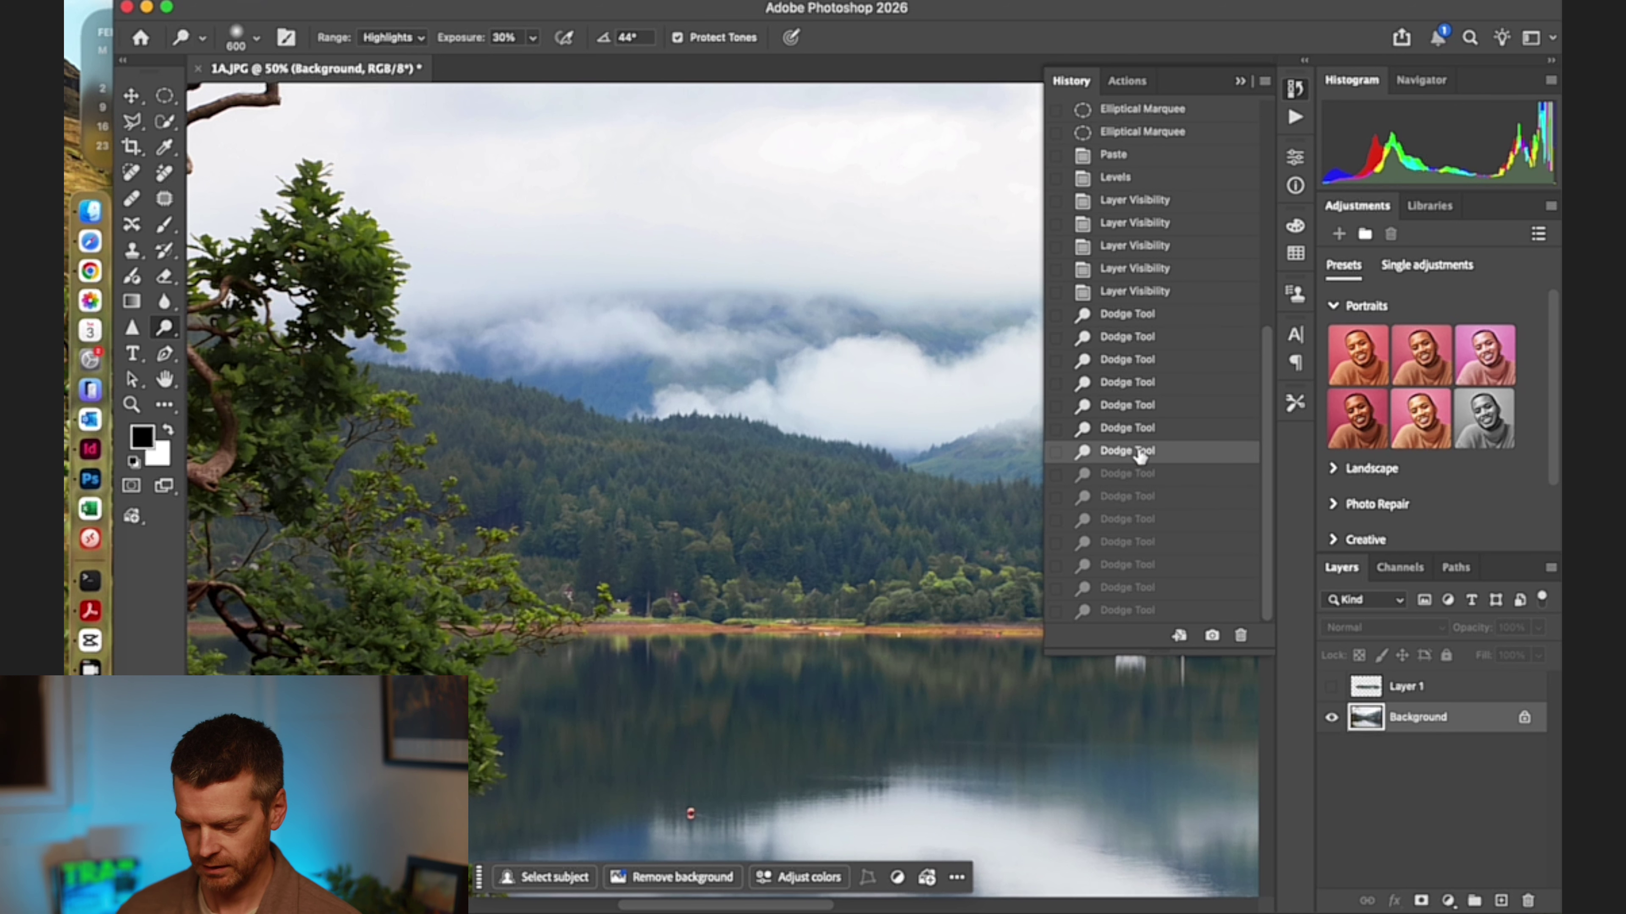
Show Layer 1 again and compare the wider view of the photo with and without it
key(super+minus)
click(1332, 686)
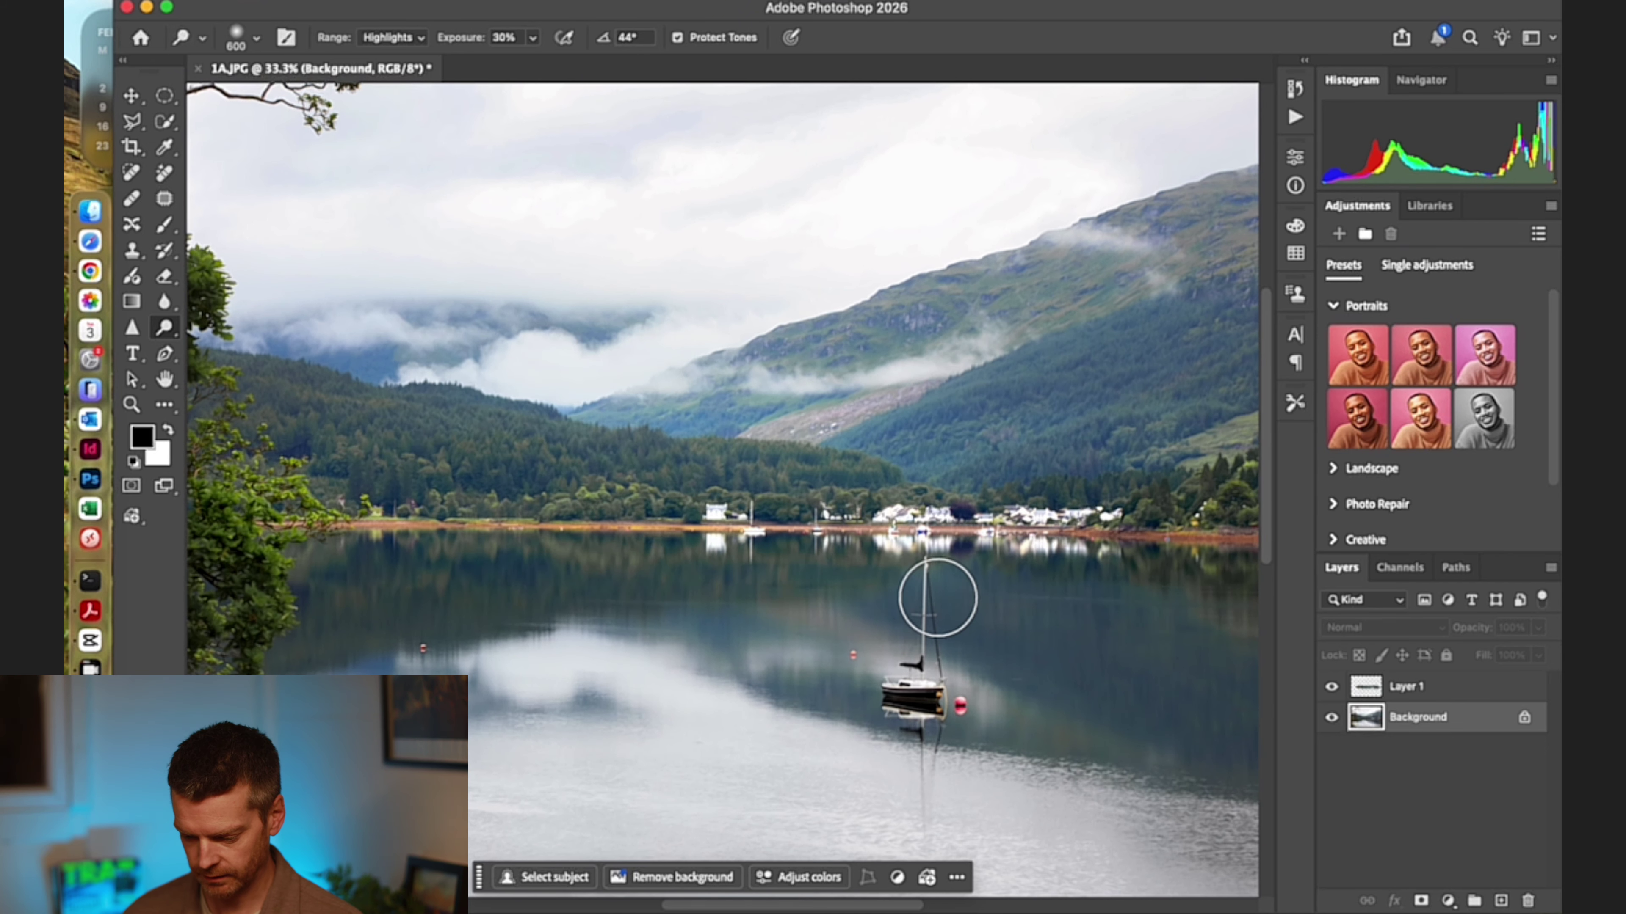
key(super+minus)
scroll(936, 599, down, 3)
scroll(936, 598, left, 2)
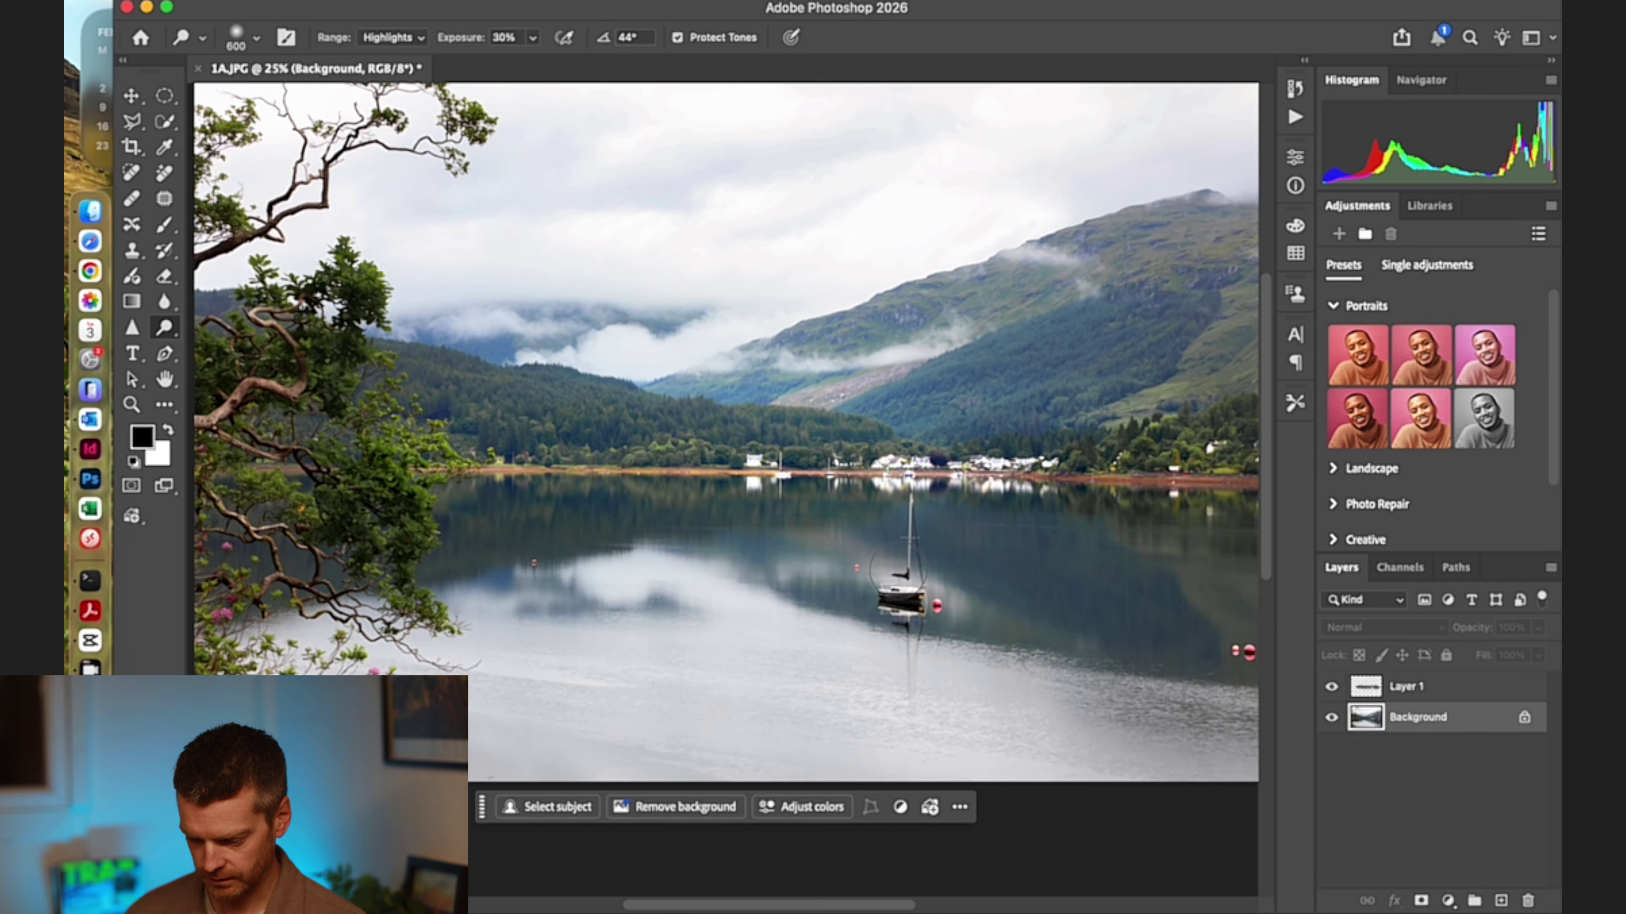
click(1333, 688)
click(1333, 688)
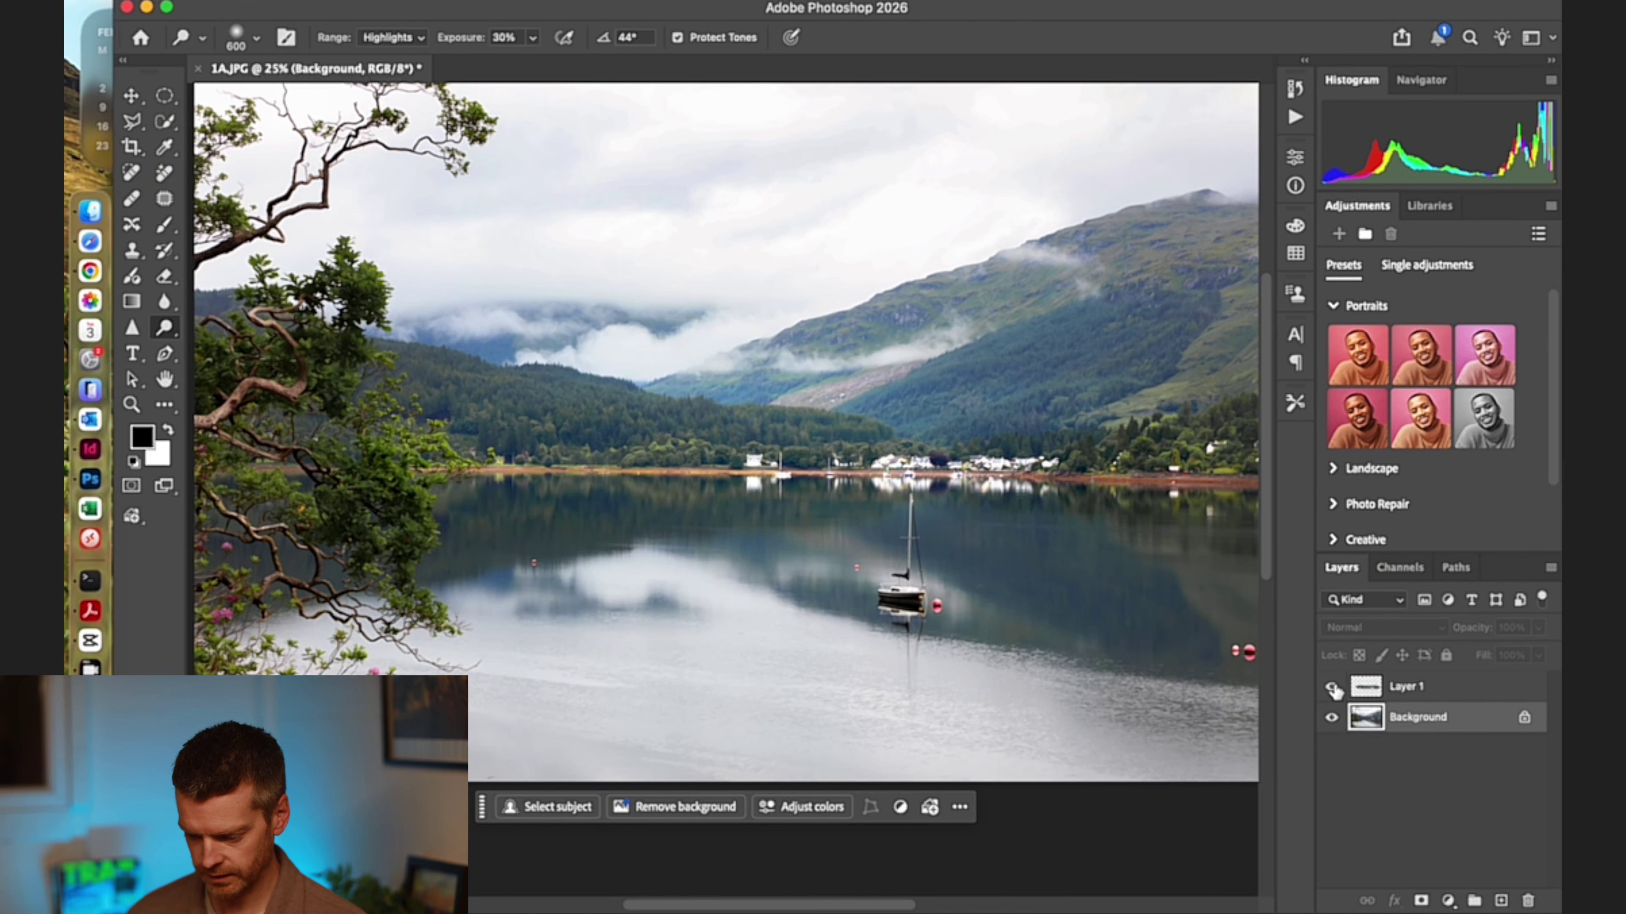
scroll(1142, 635, right, 4)
Reduce the opacity of Layer 1 to 40%, after trying 90%, 10% and 50%
click(1408, 687)
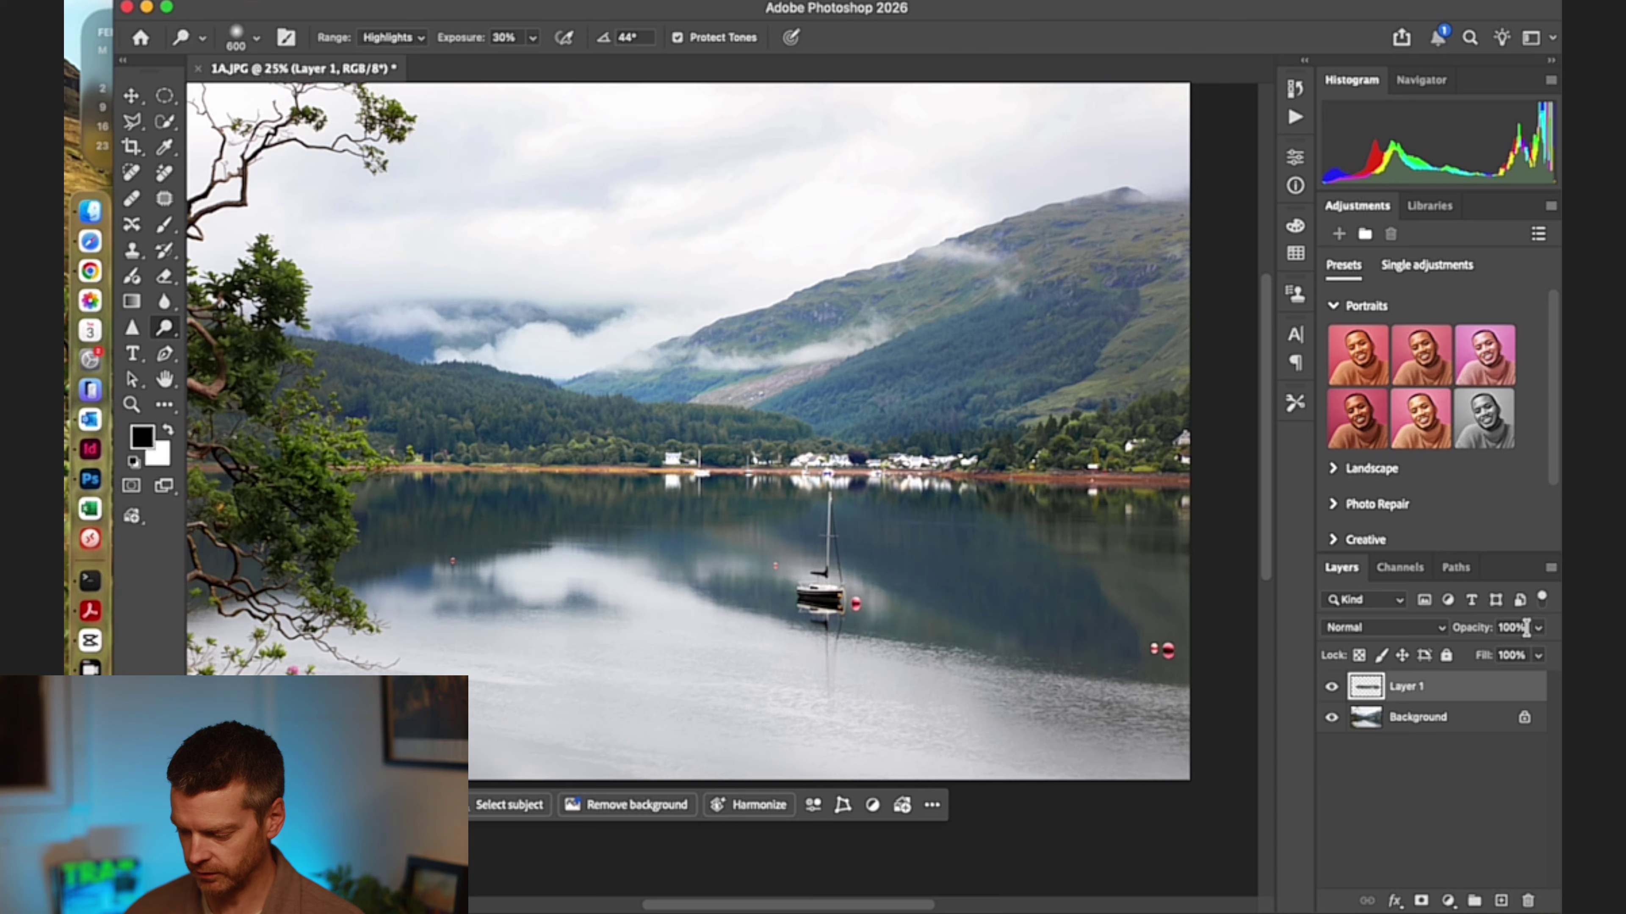
text(90)
key(Return)
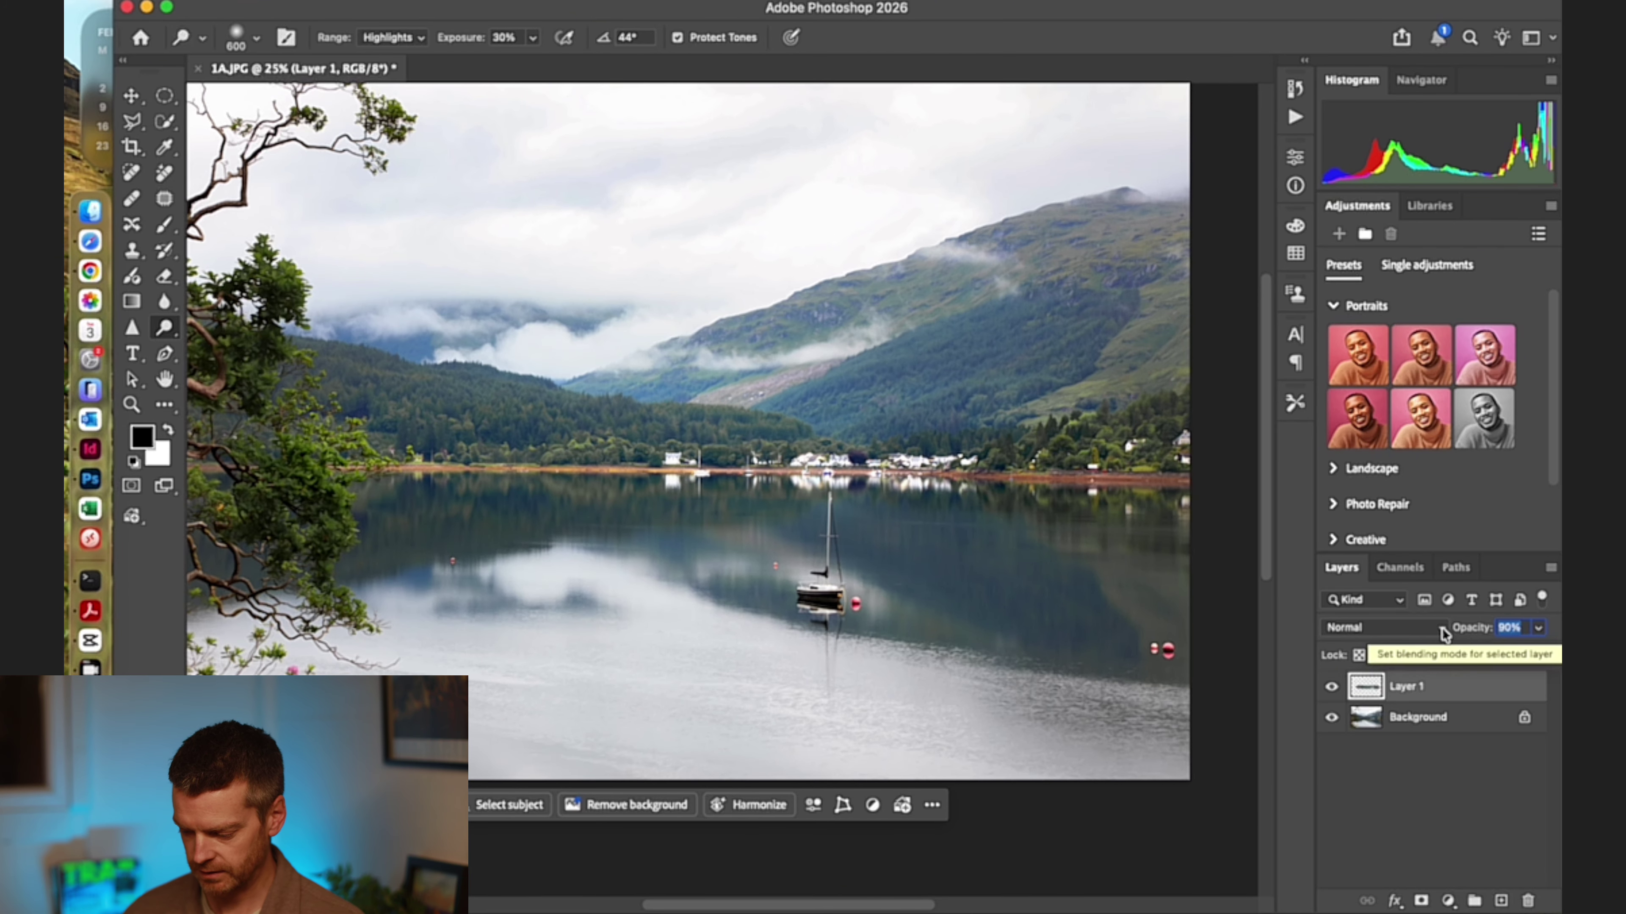
text(30)
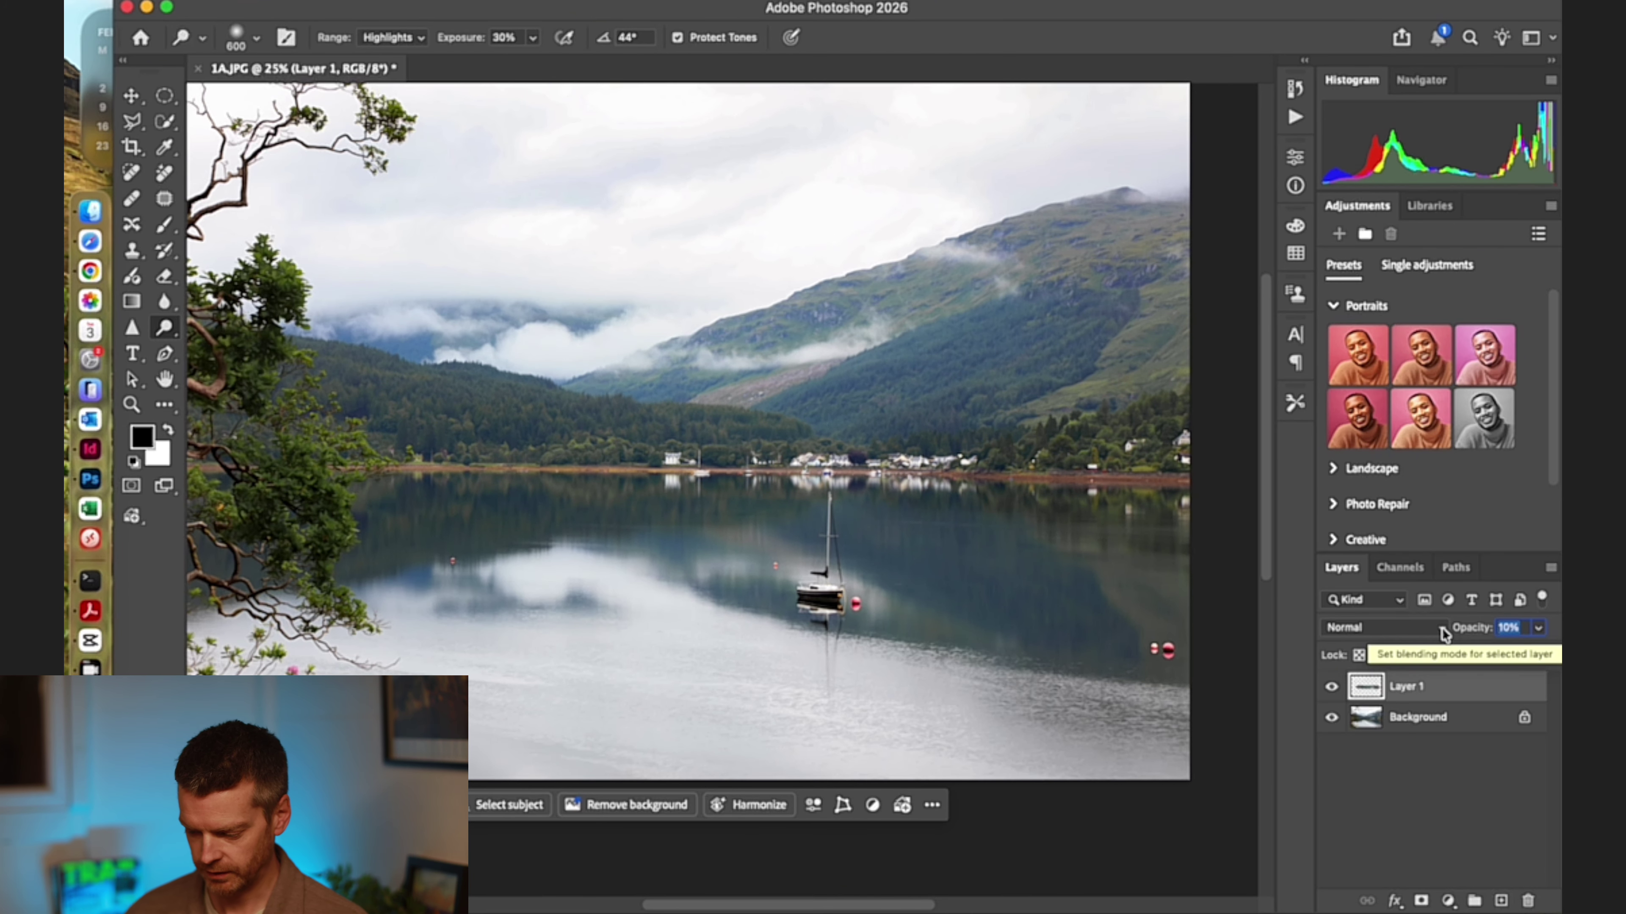
key(Return)
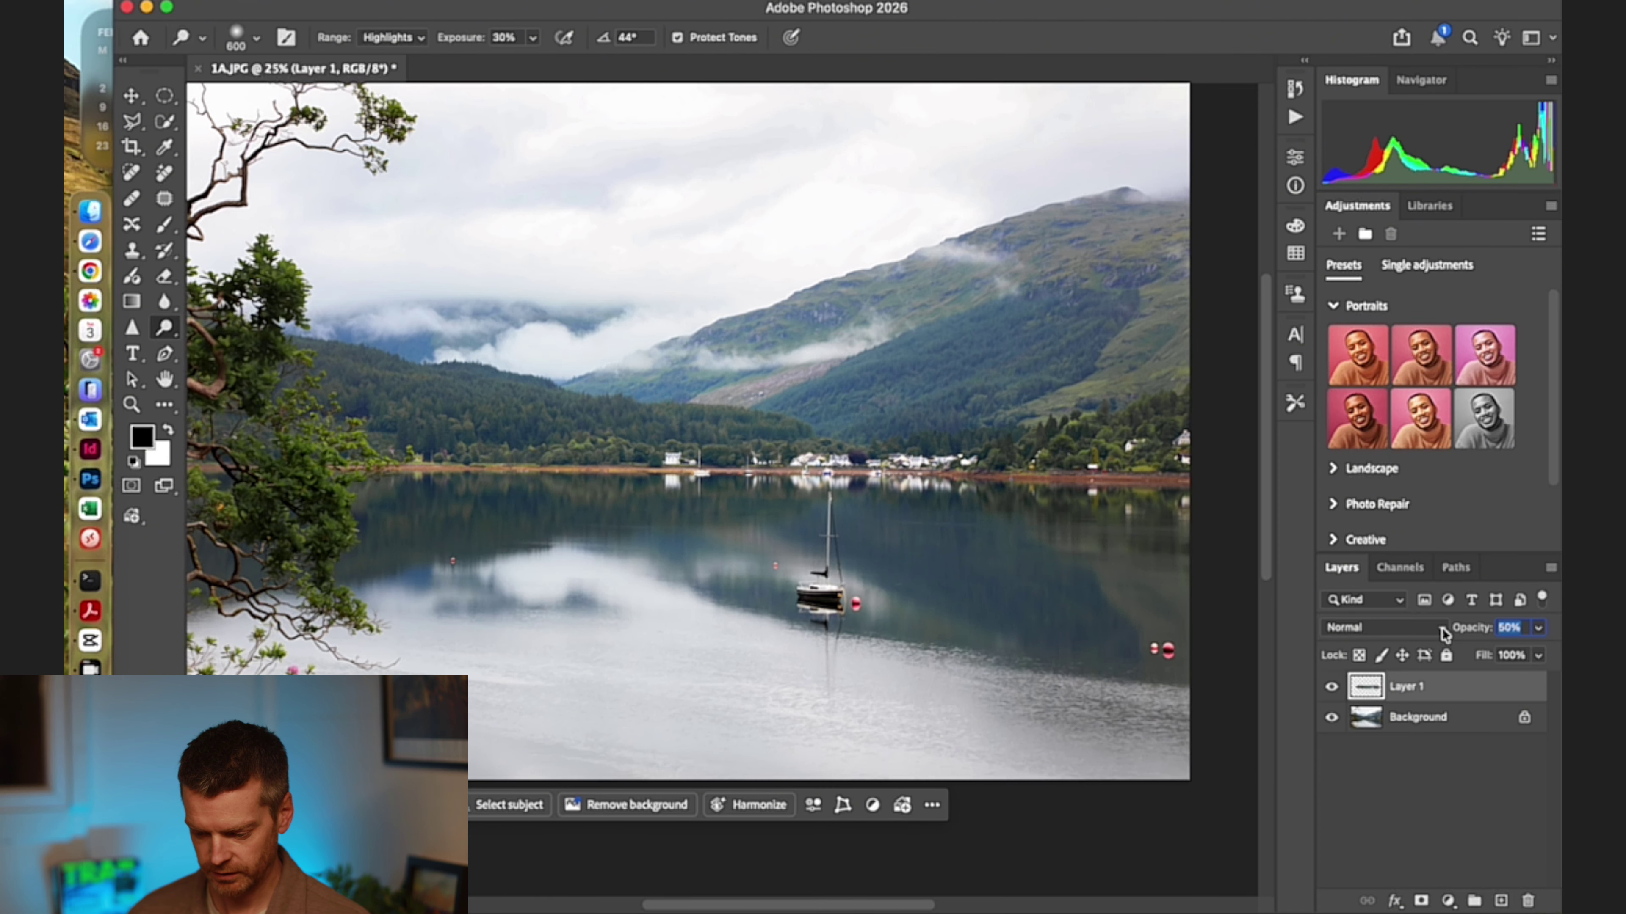
text(50)
key(Return)
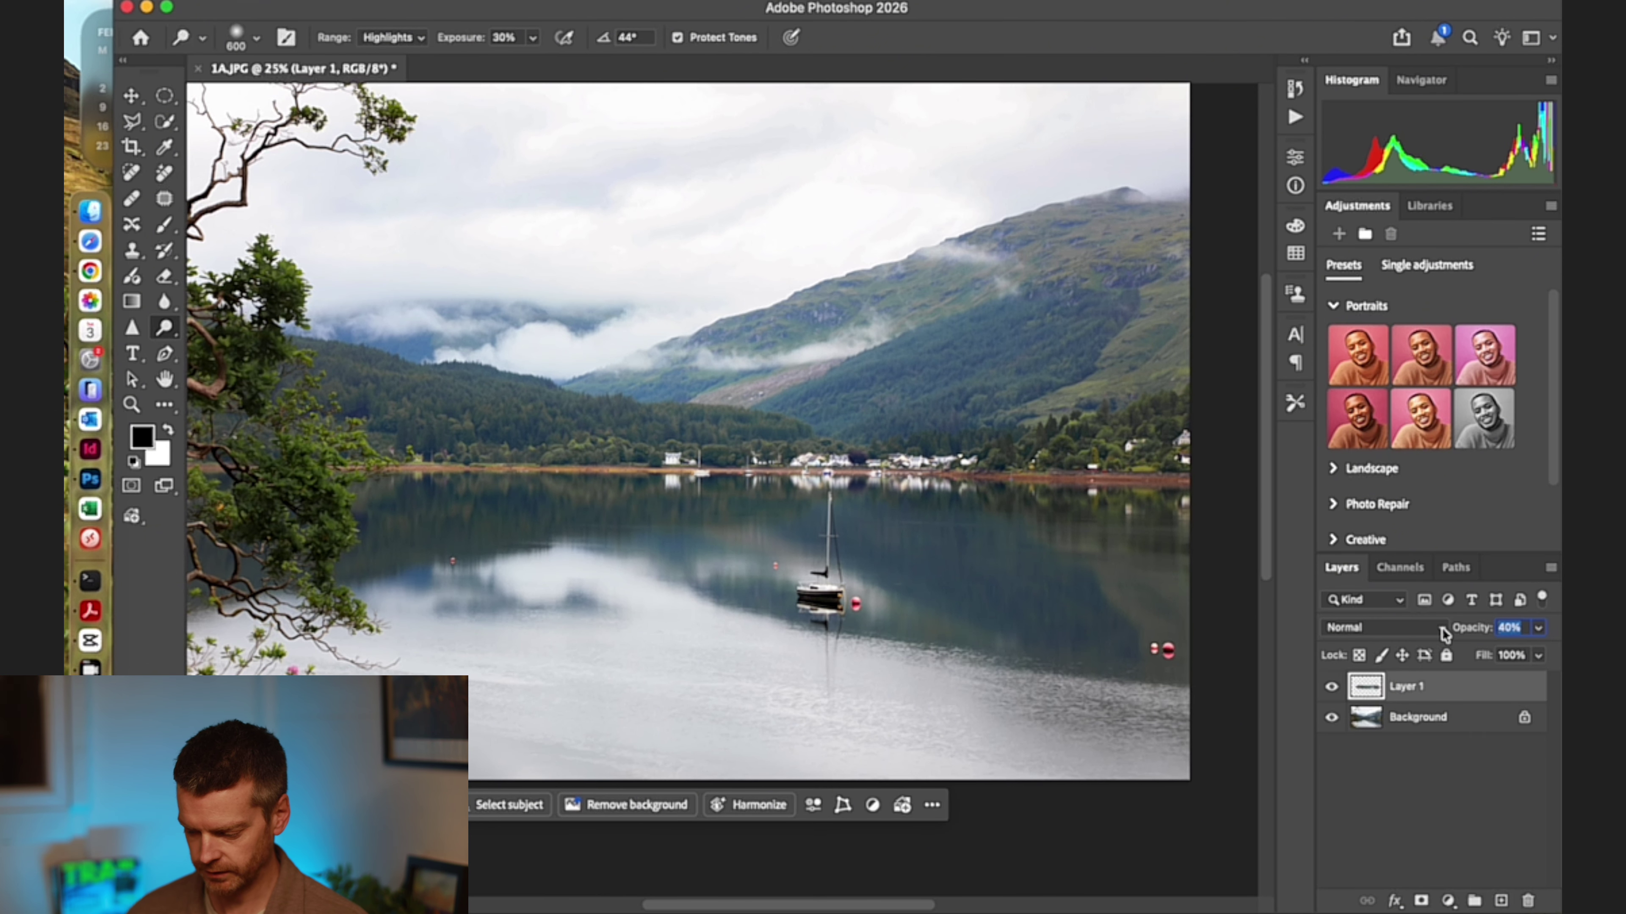
key(Return)
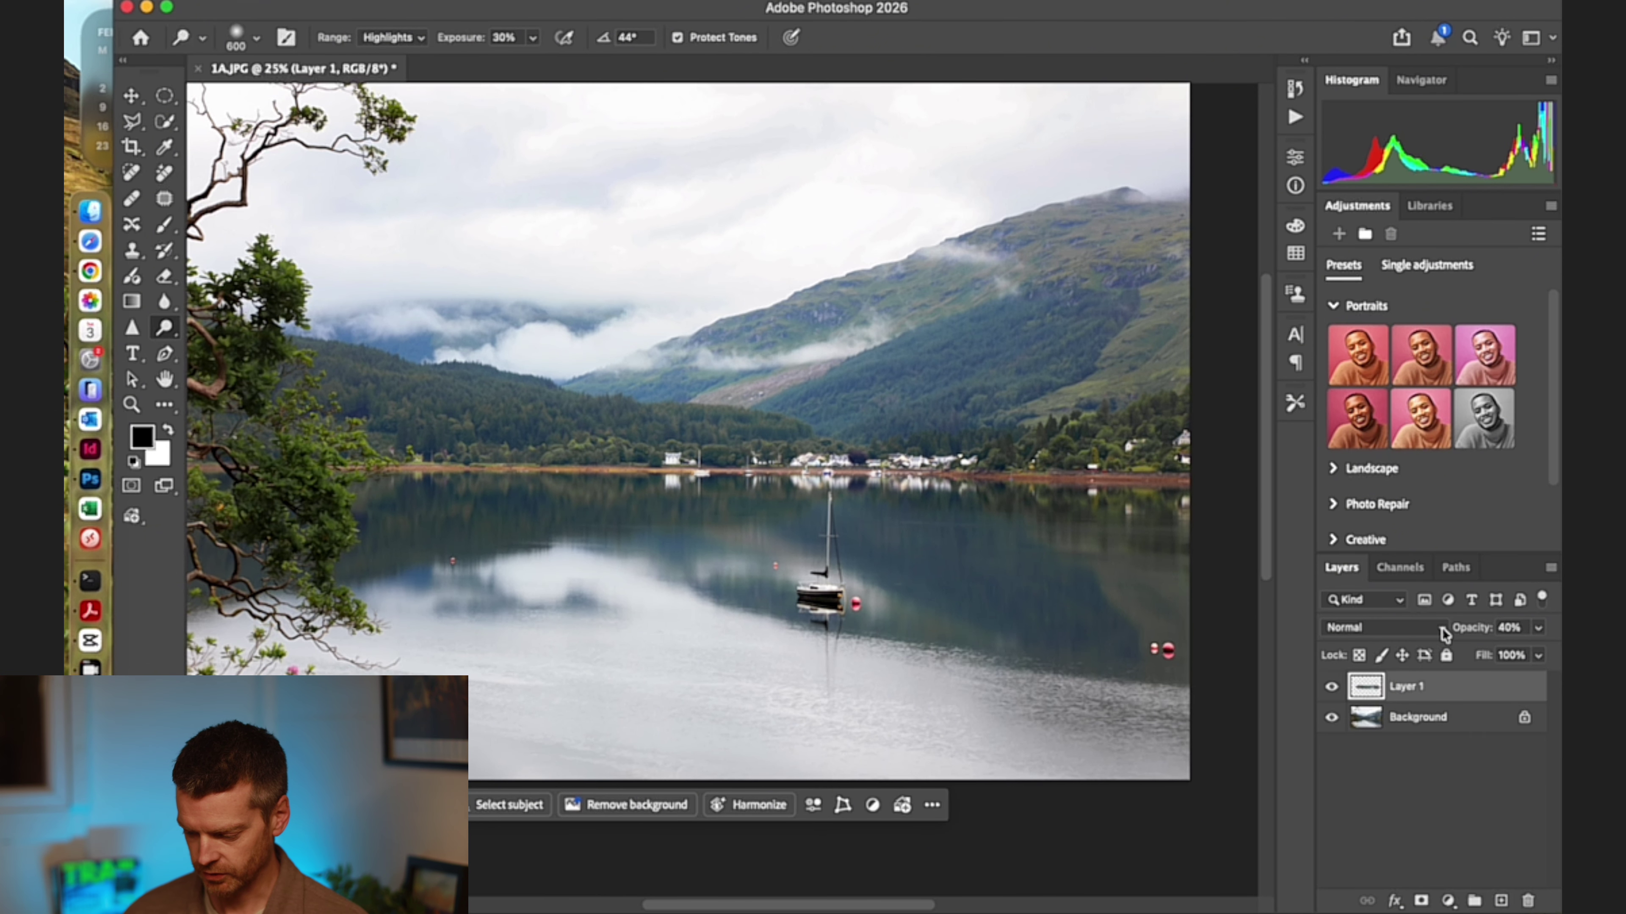
Toggle Layer 1 off and on to check the effect of its 40% opacity on the shoreline
click(1332, 688)
click(1331, 688)
click(1332, 689)
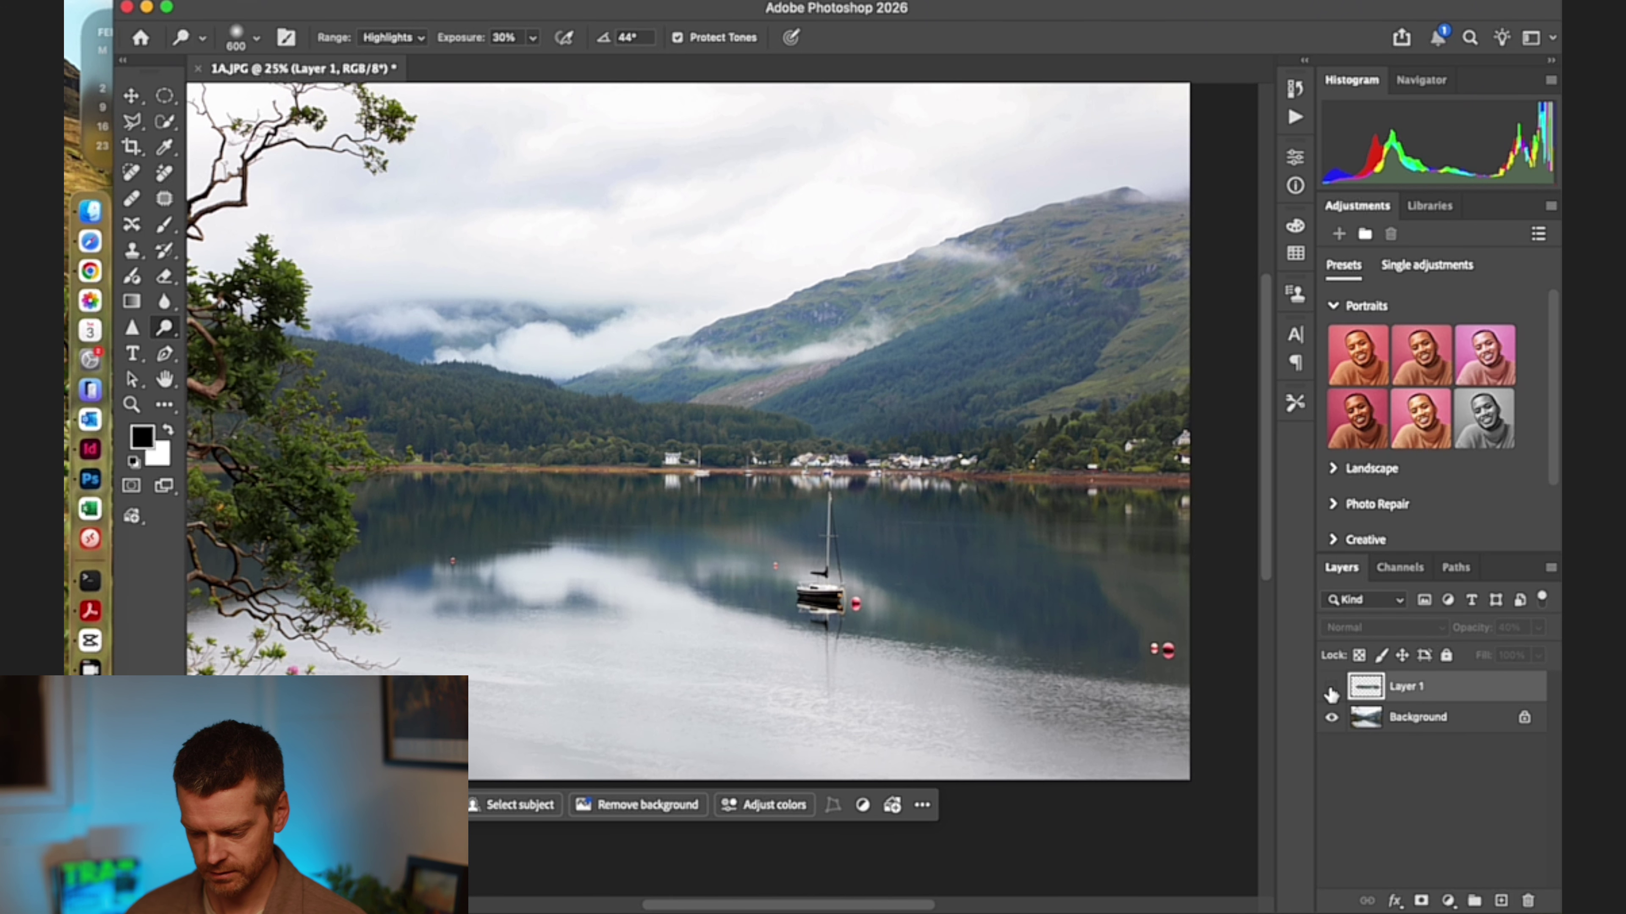
click(1331, 689)
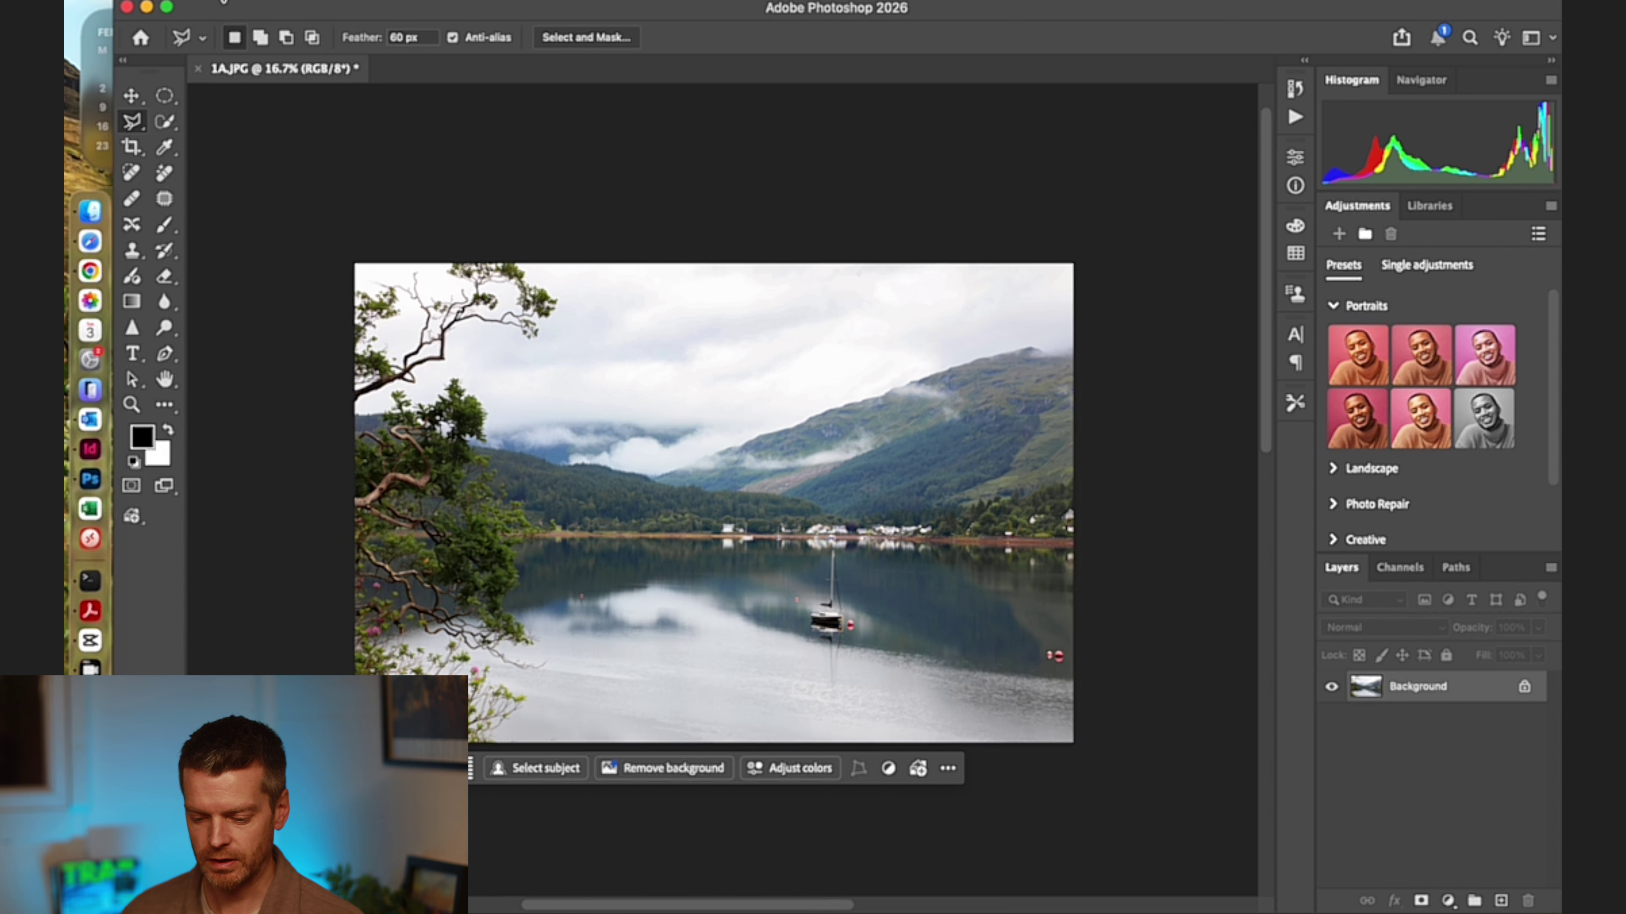
Create a new document from the Landscape, 7 x 5 photo preset, 7 x 5 in at 300 ppi
click(256, 1)
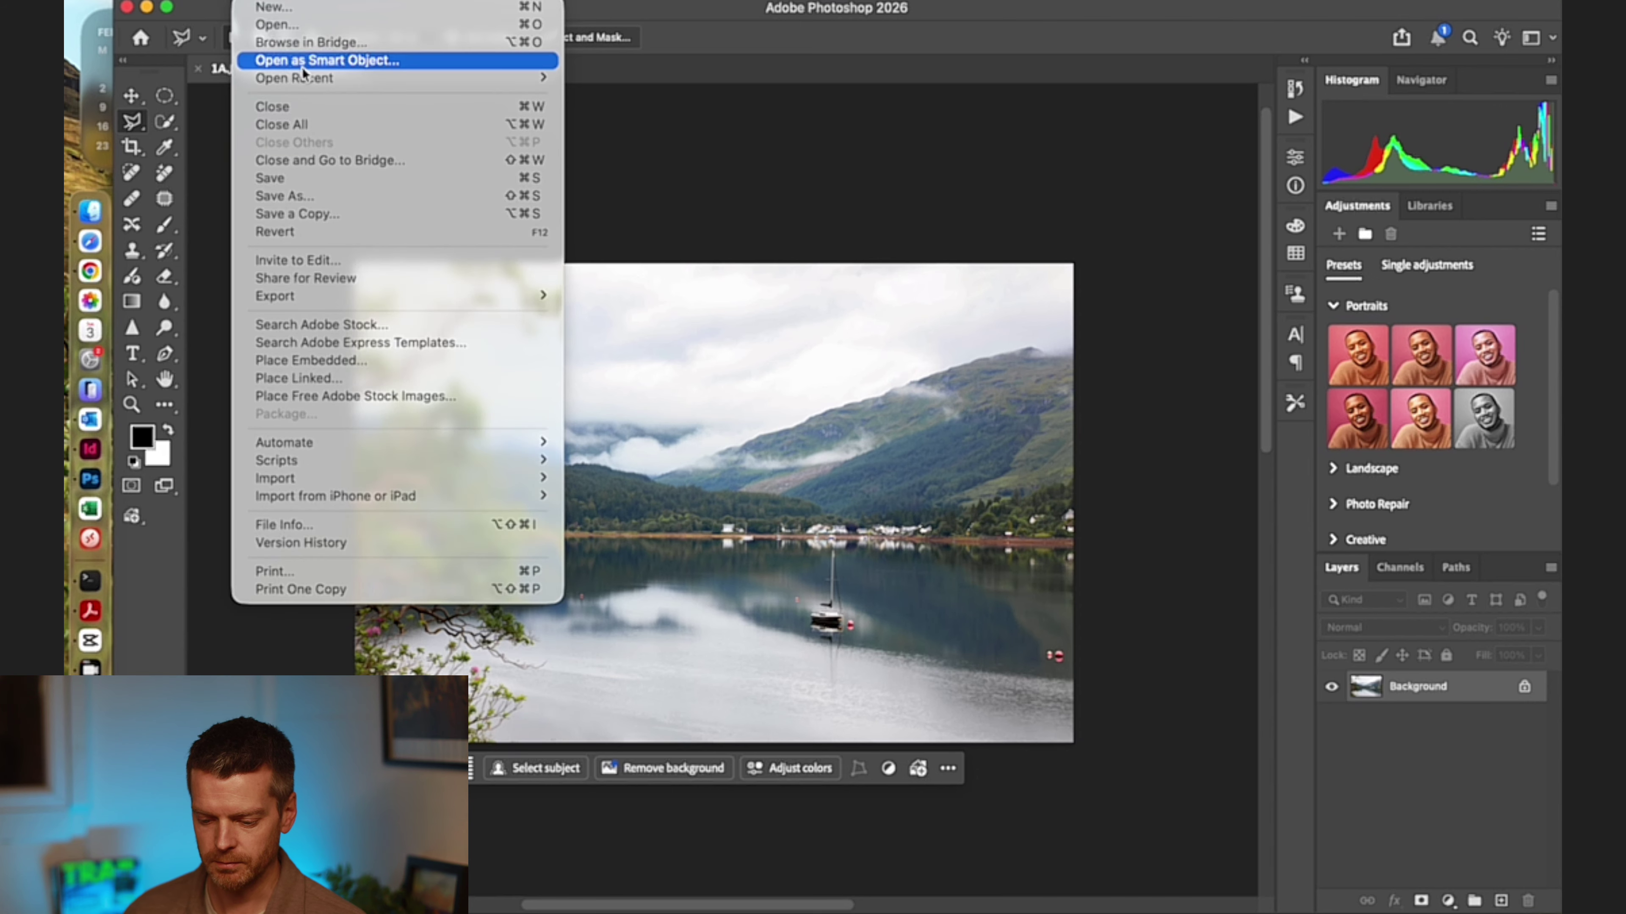
click(341, 9)
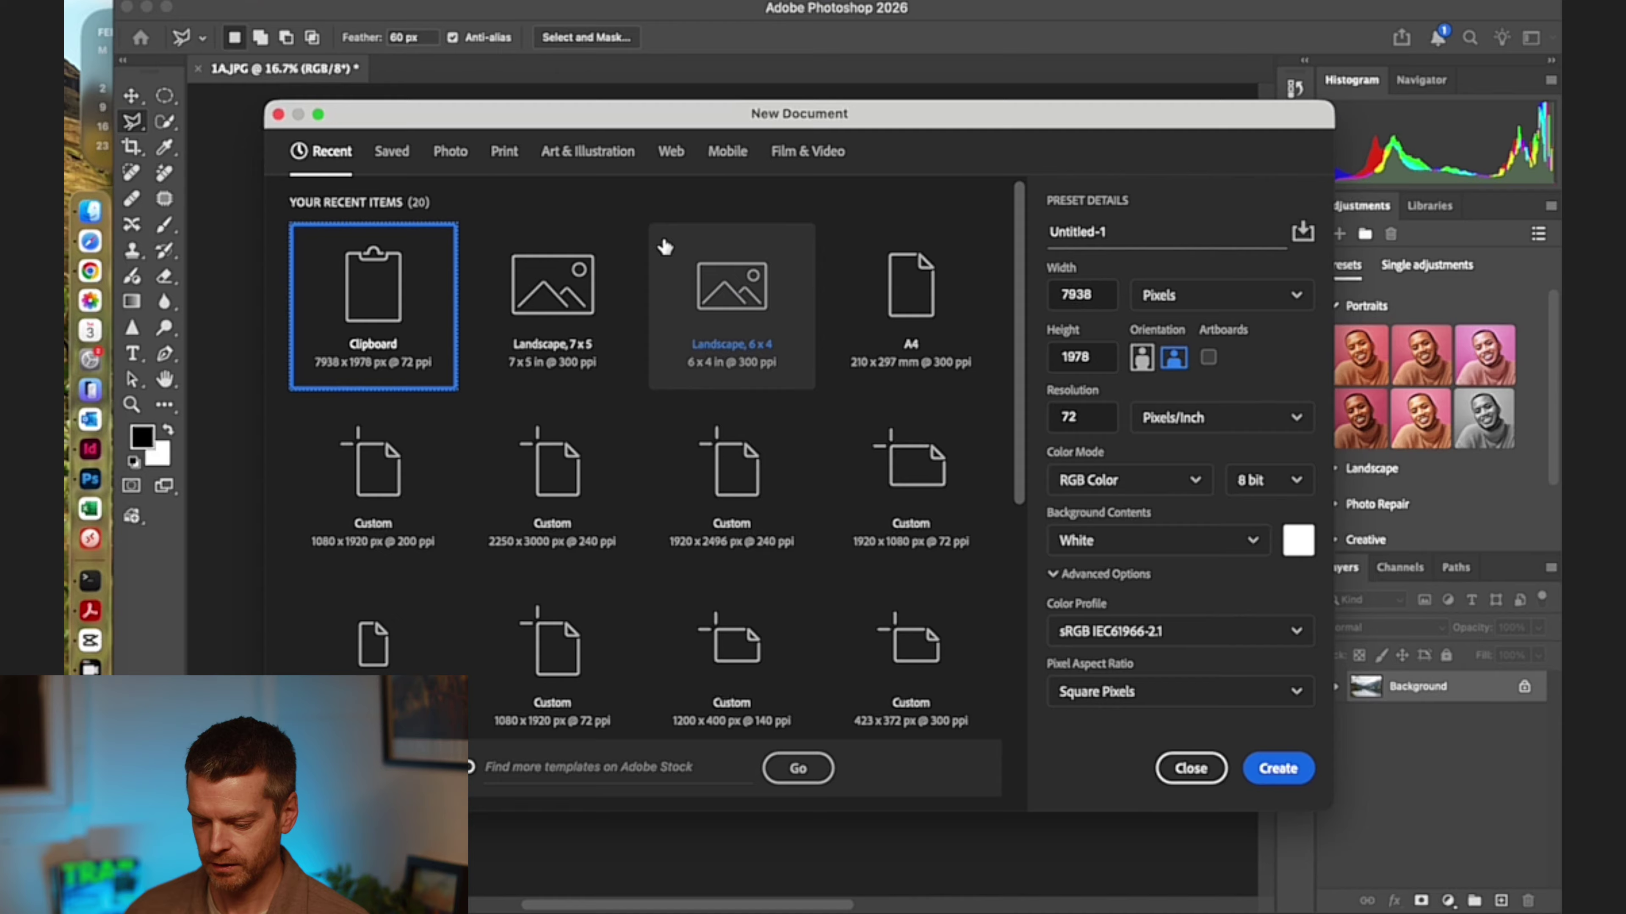
click(450, 151)
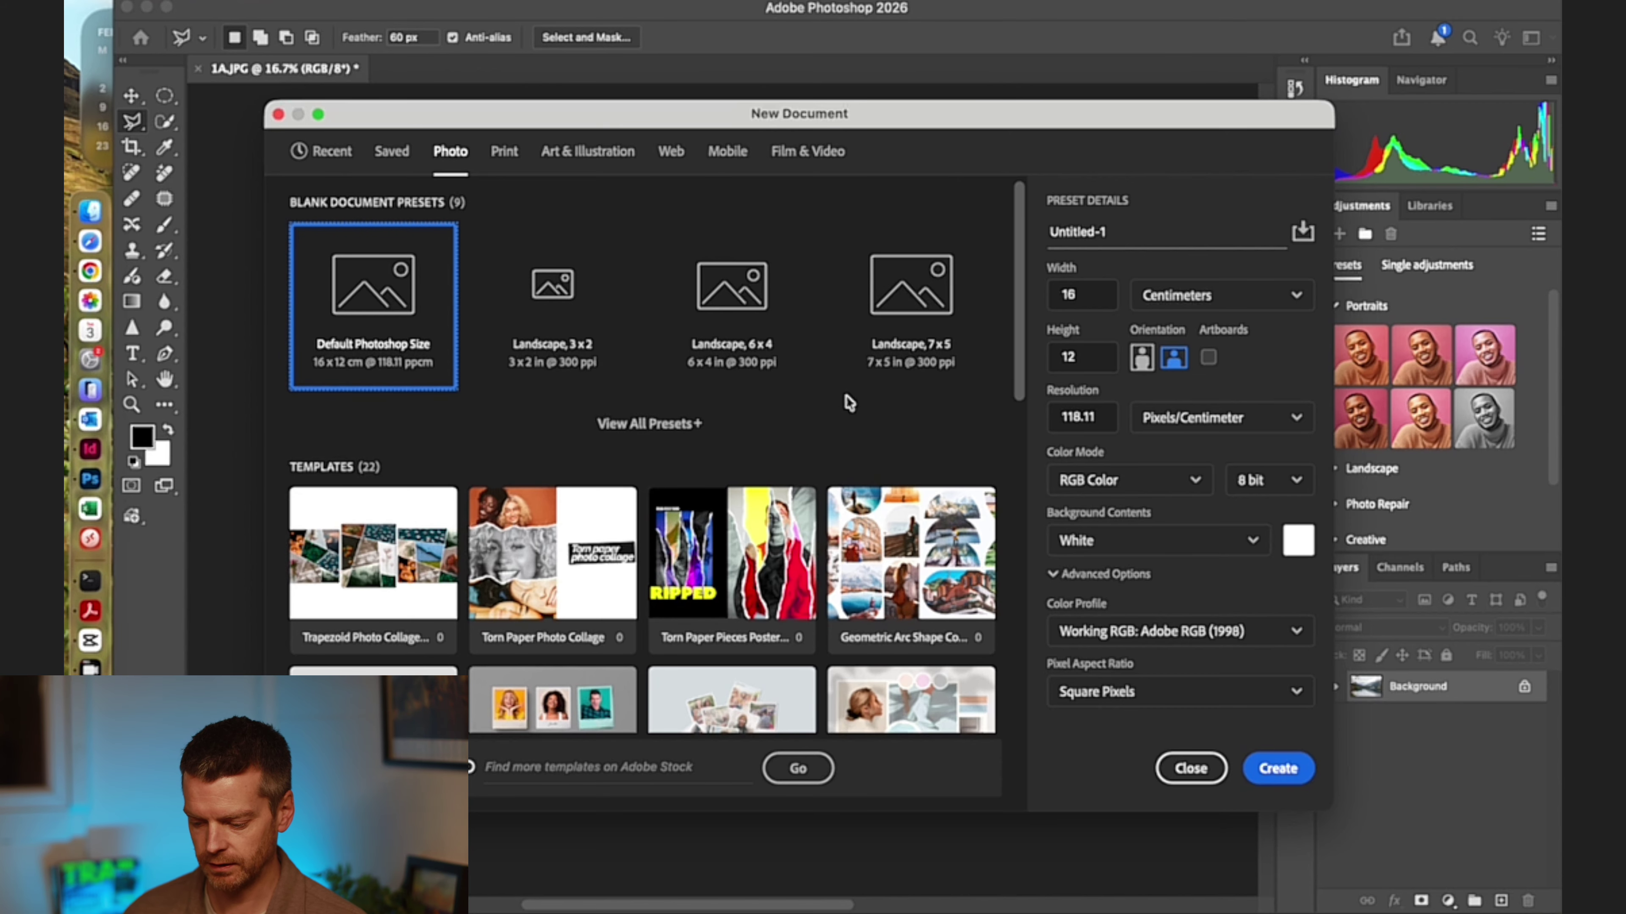
click(912, 309)
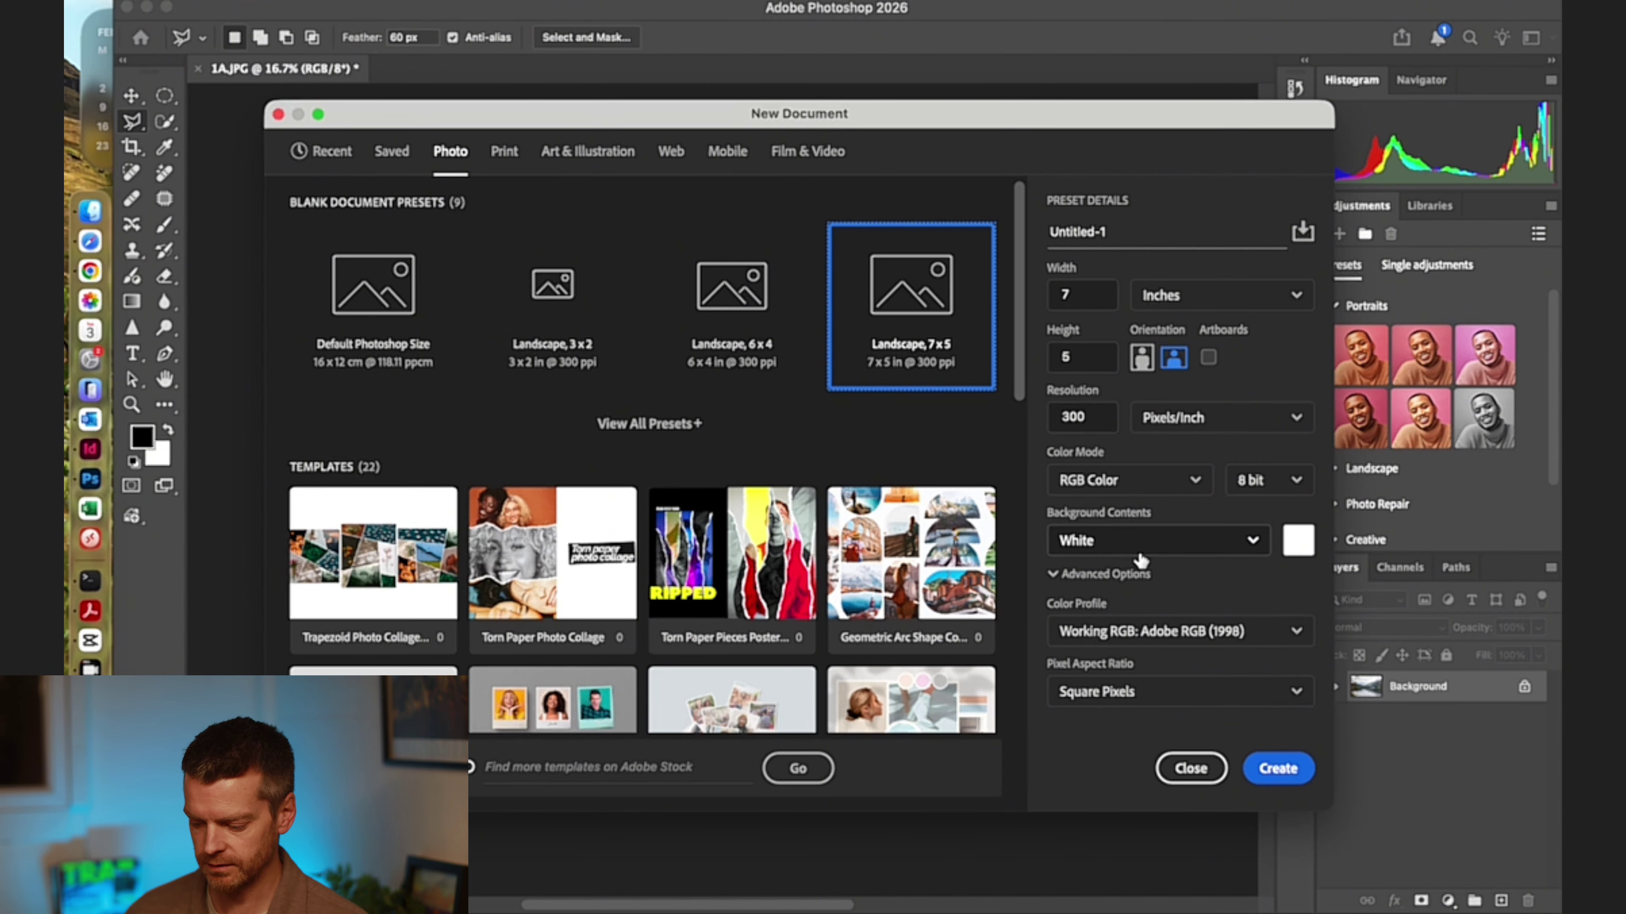
key(Return)
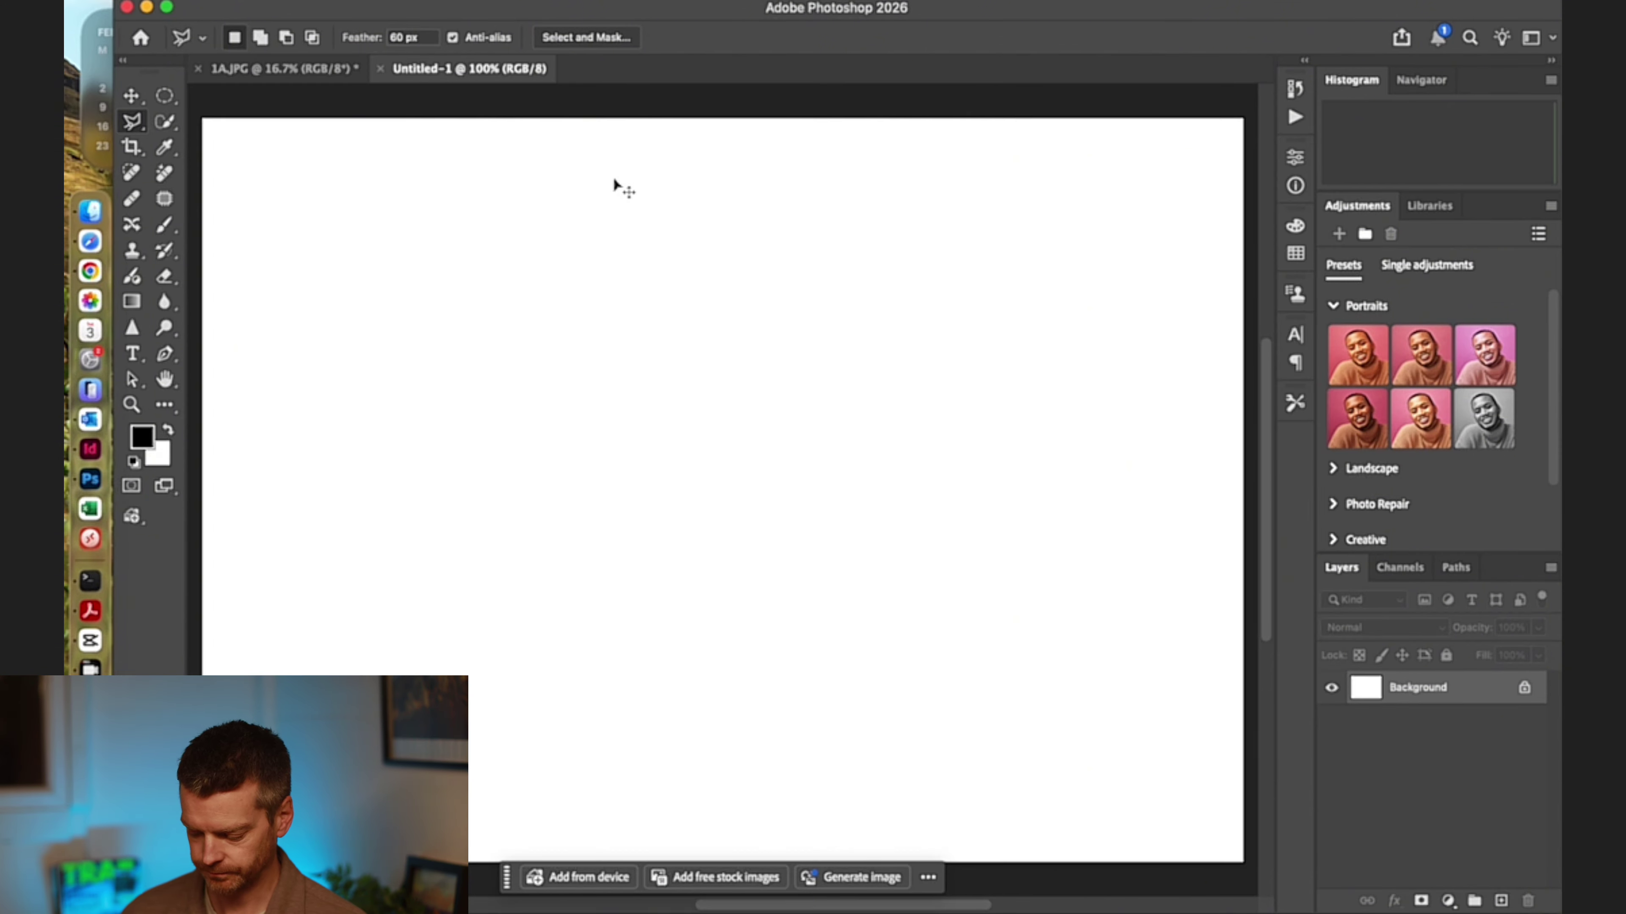
Copy the whole 1A.JPG photo and paste it into the new document, converting its colours to preserve their appearance
key(super+minus)
click(320, 68)
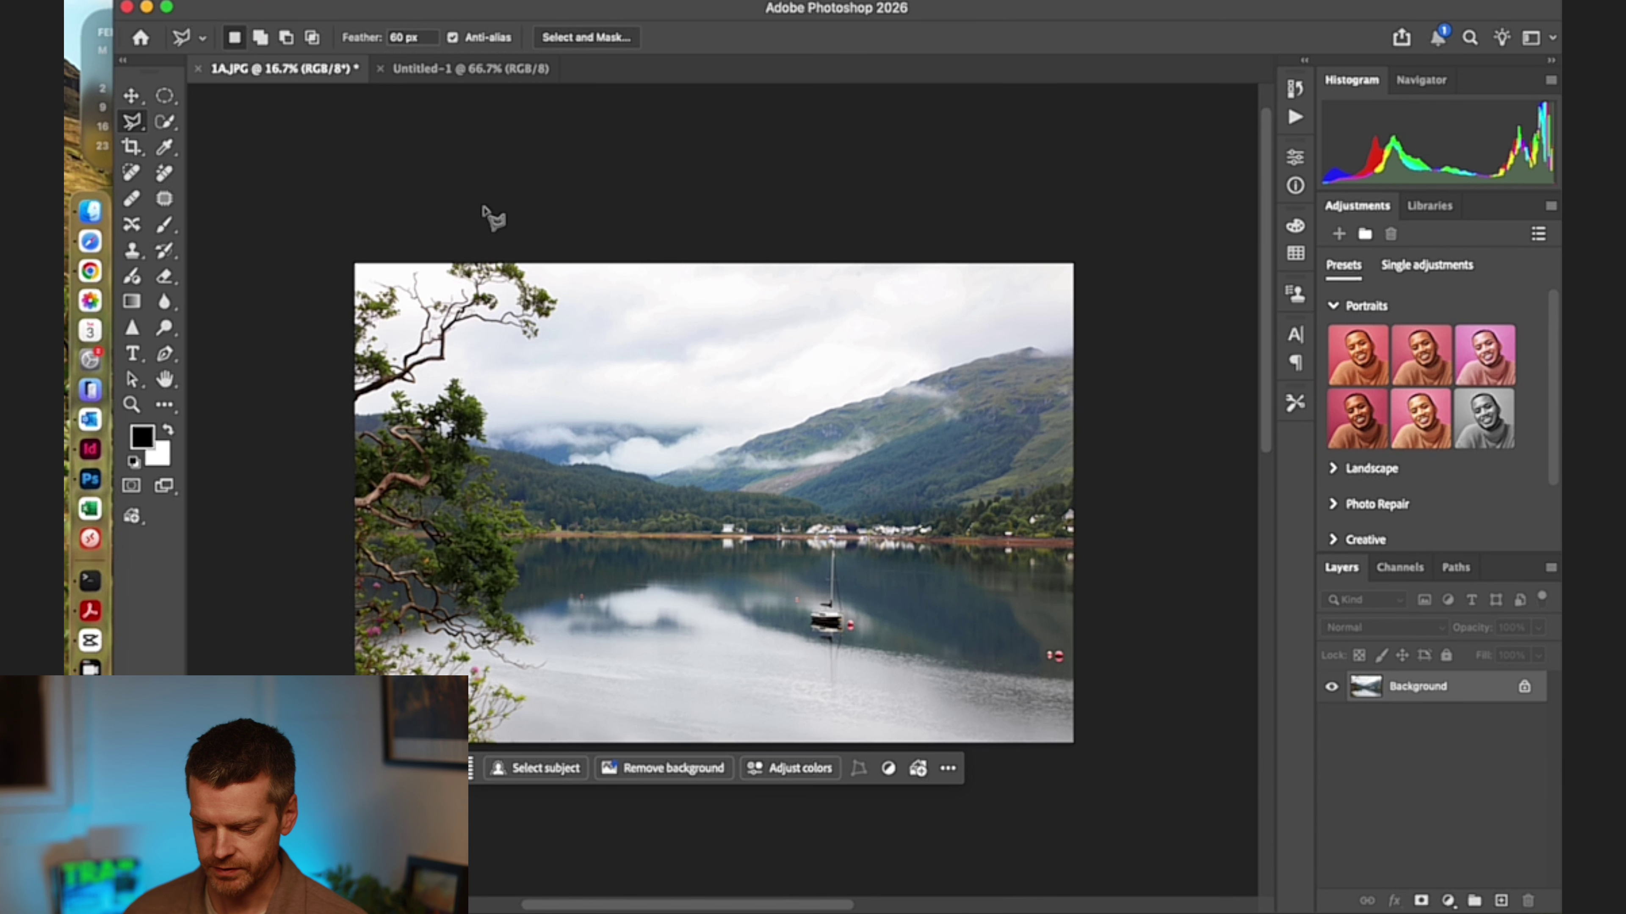
key(super+a)
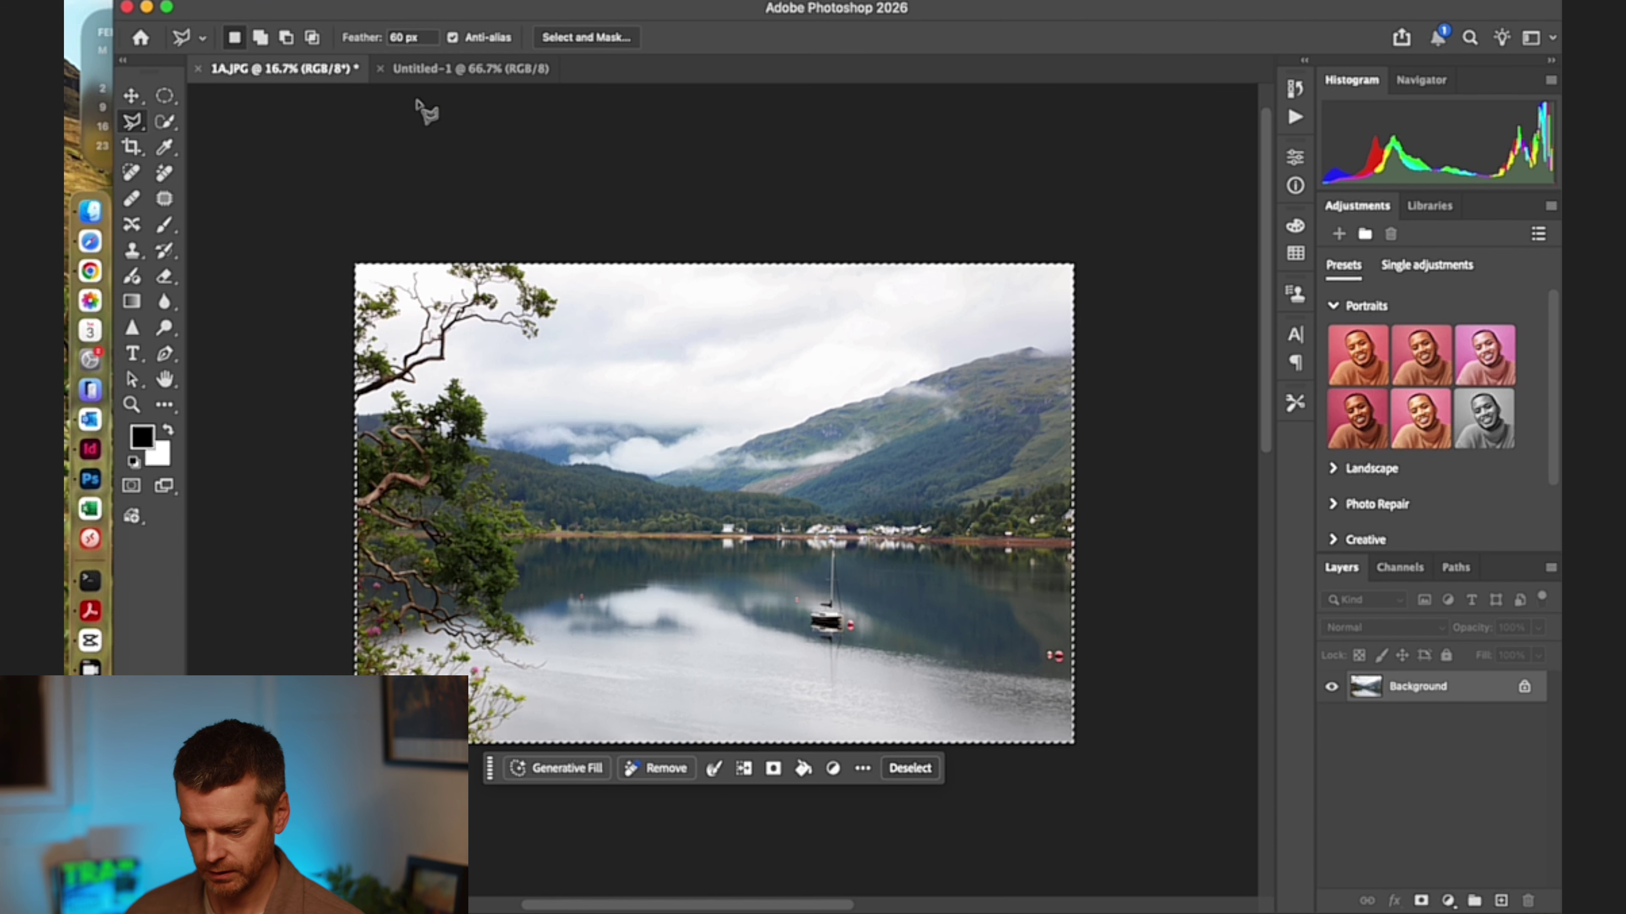
click(435, 70)
key(super+v)
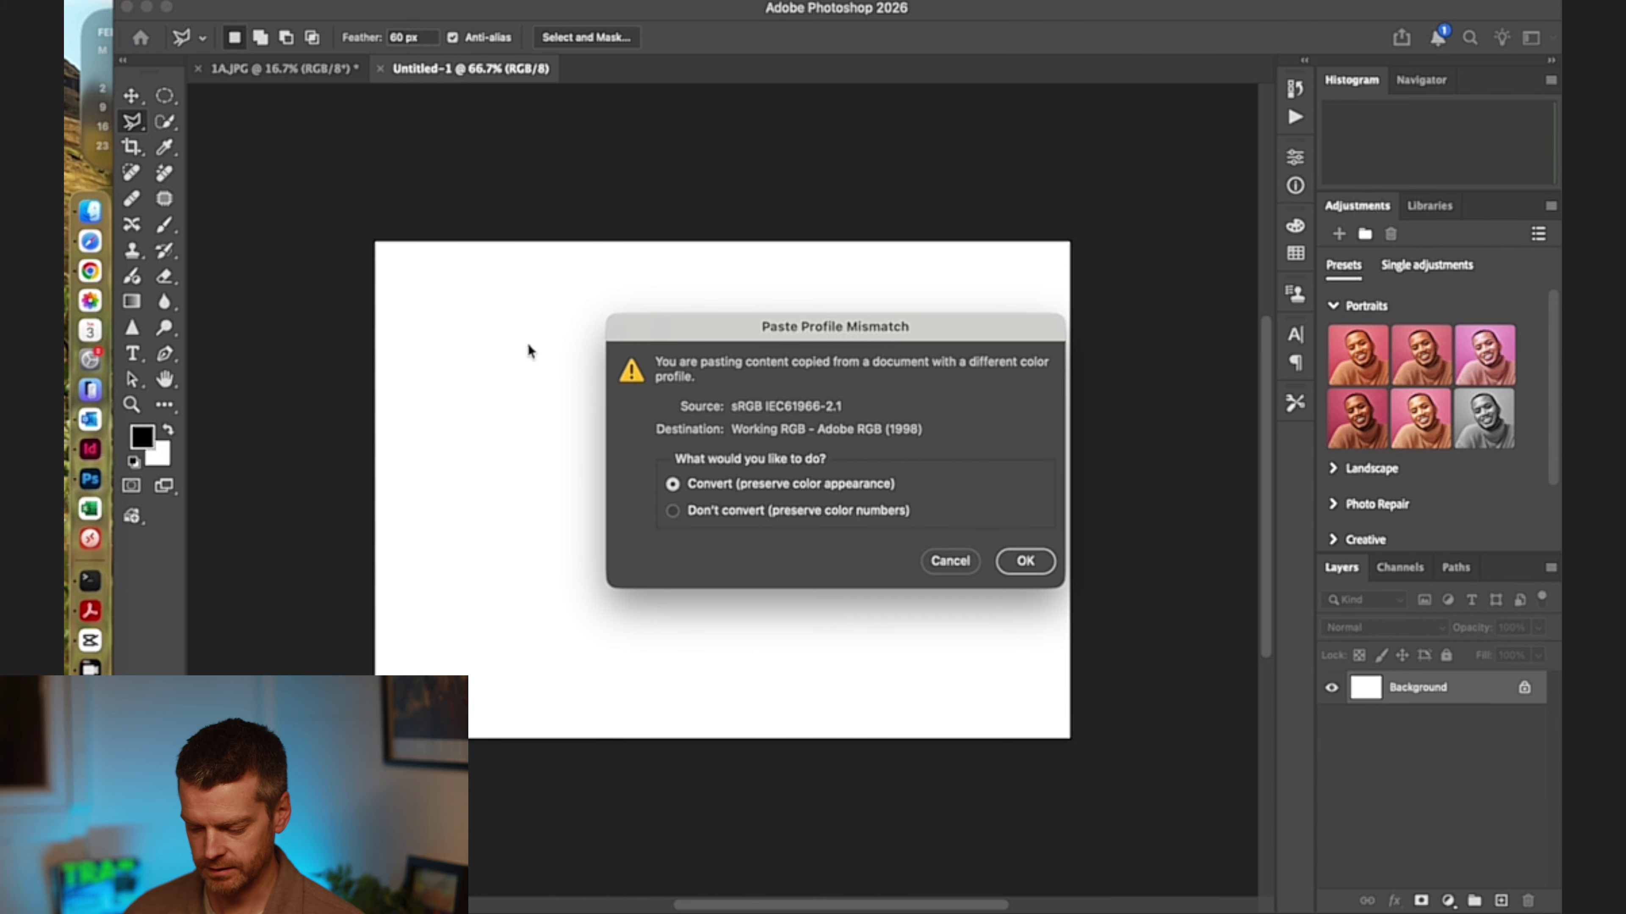
click(1024, 562)
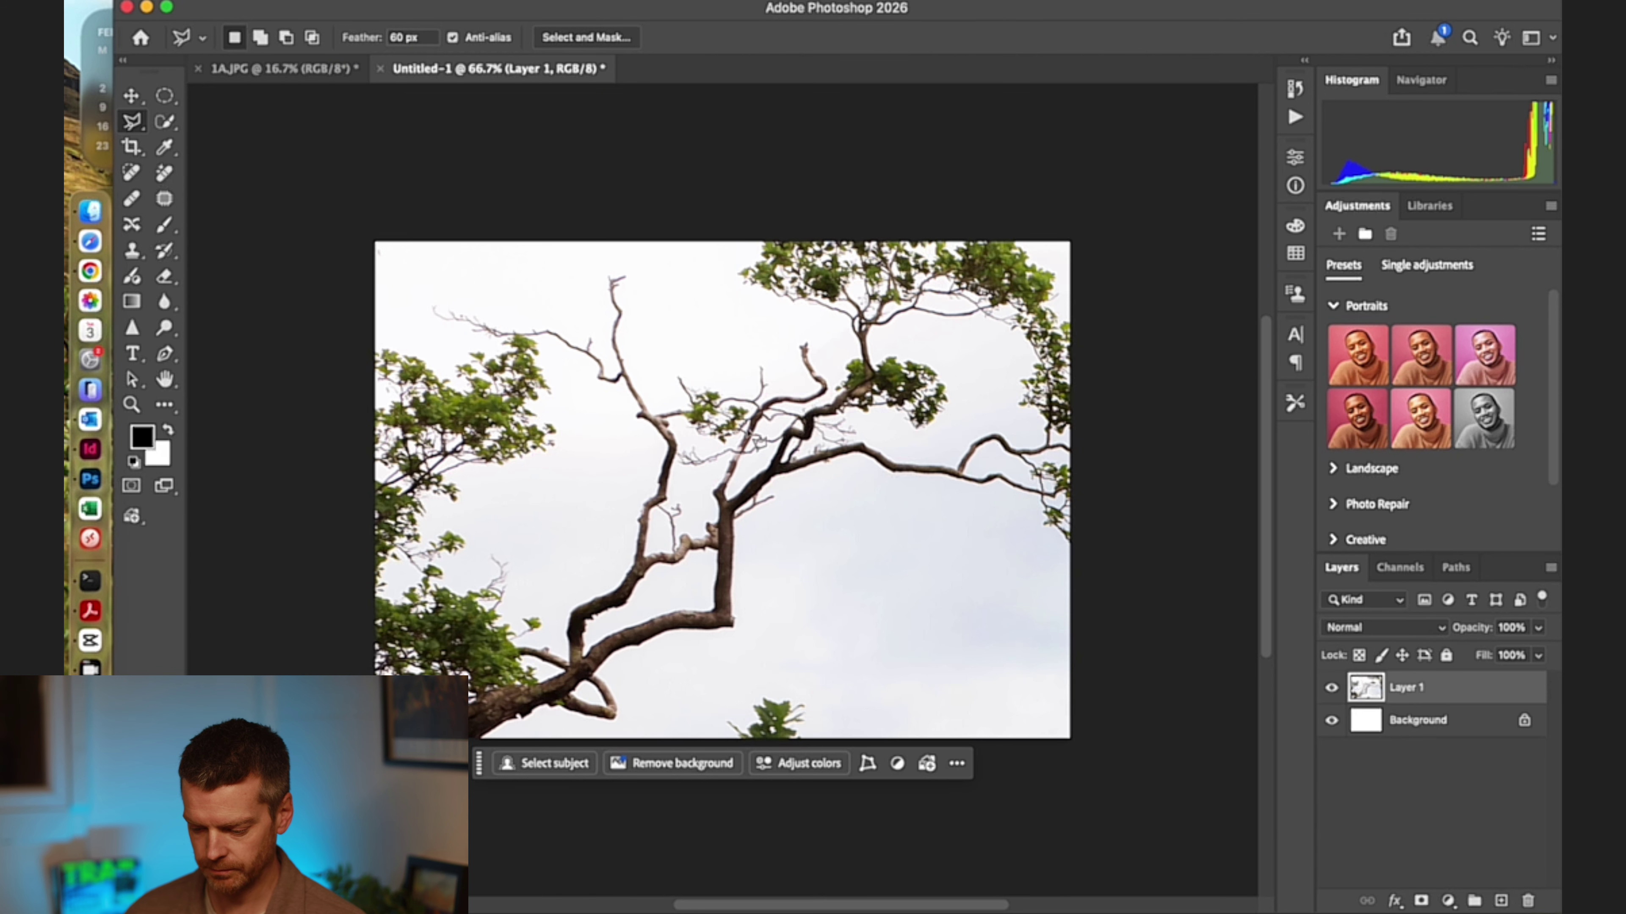
Free-transform the pasted photo down to about 24.6% and move it onto the canvas, aligned with its lower left corner
key(super+minus)
key(super+t)
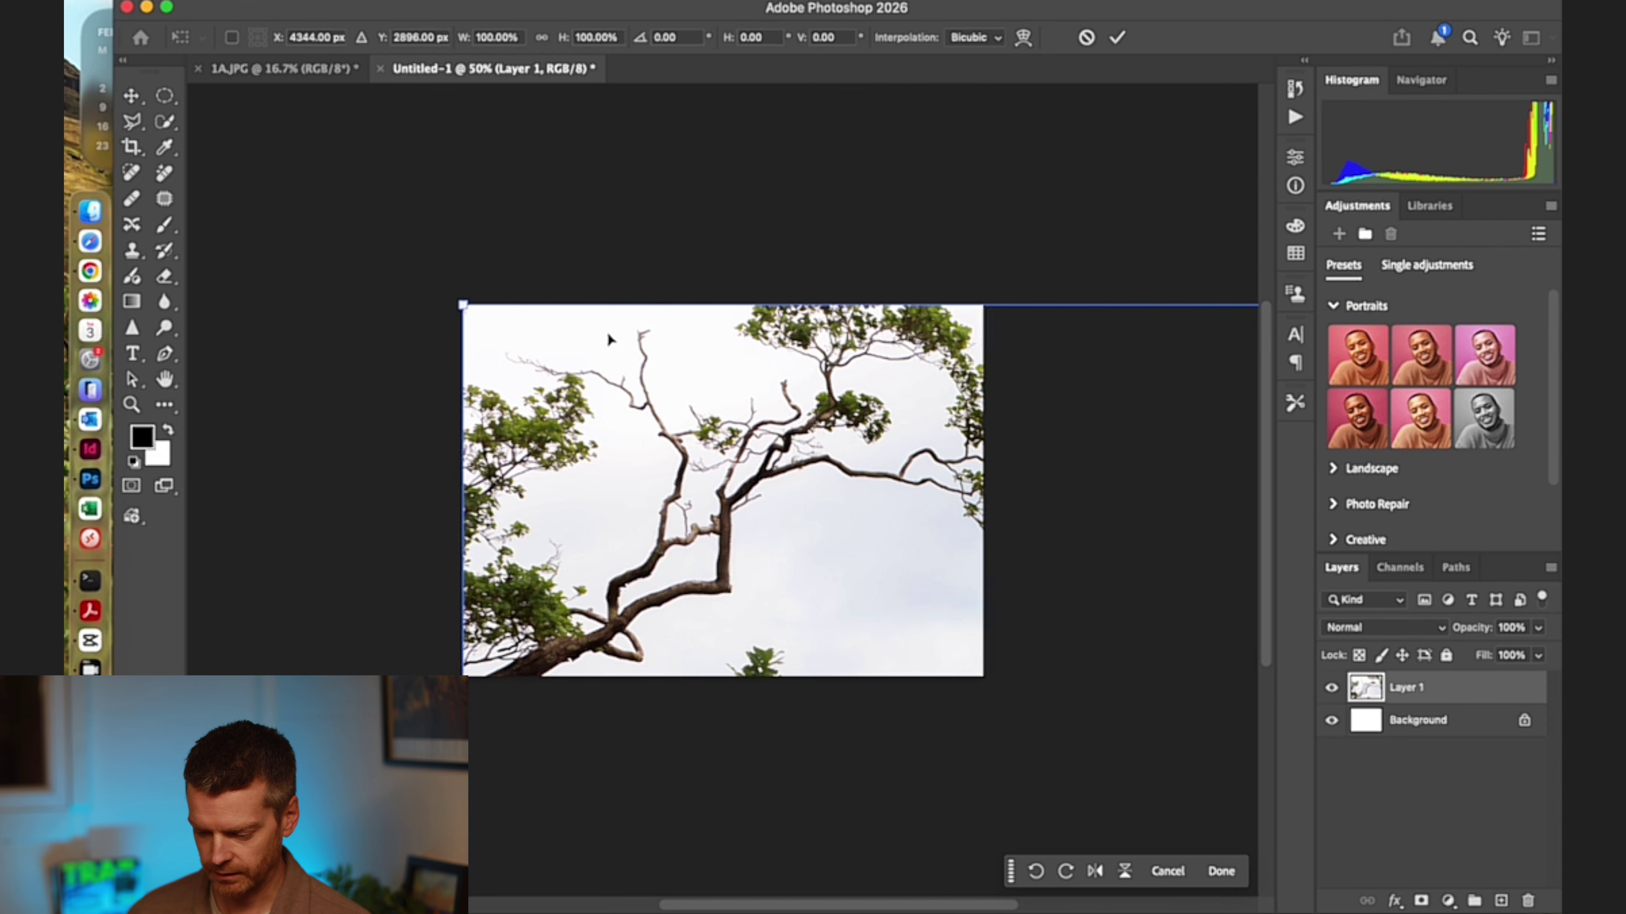
drag(464, 304, 364, 221)
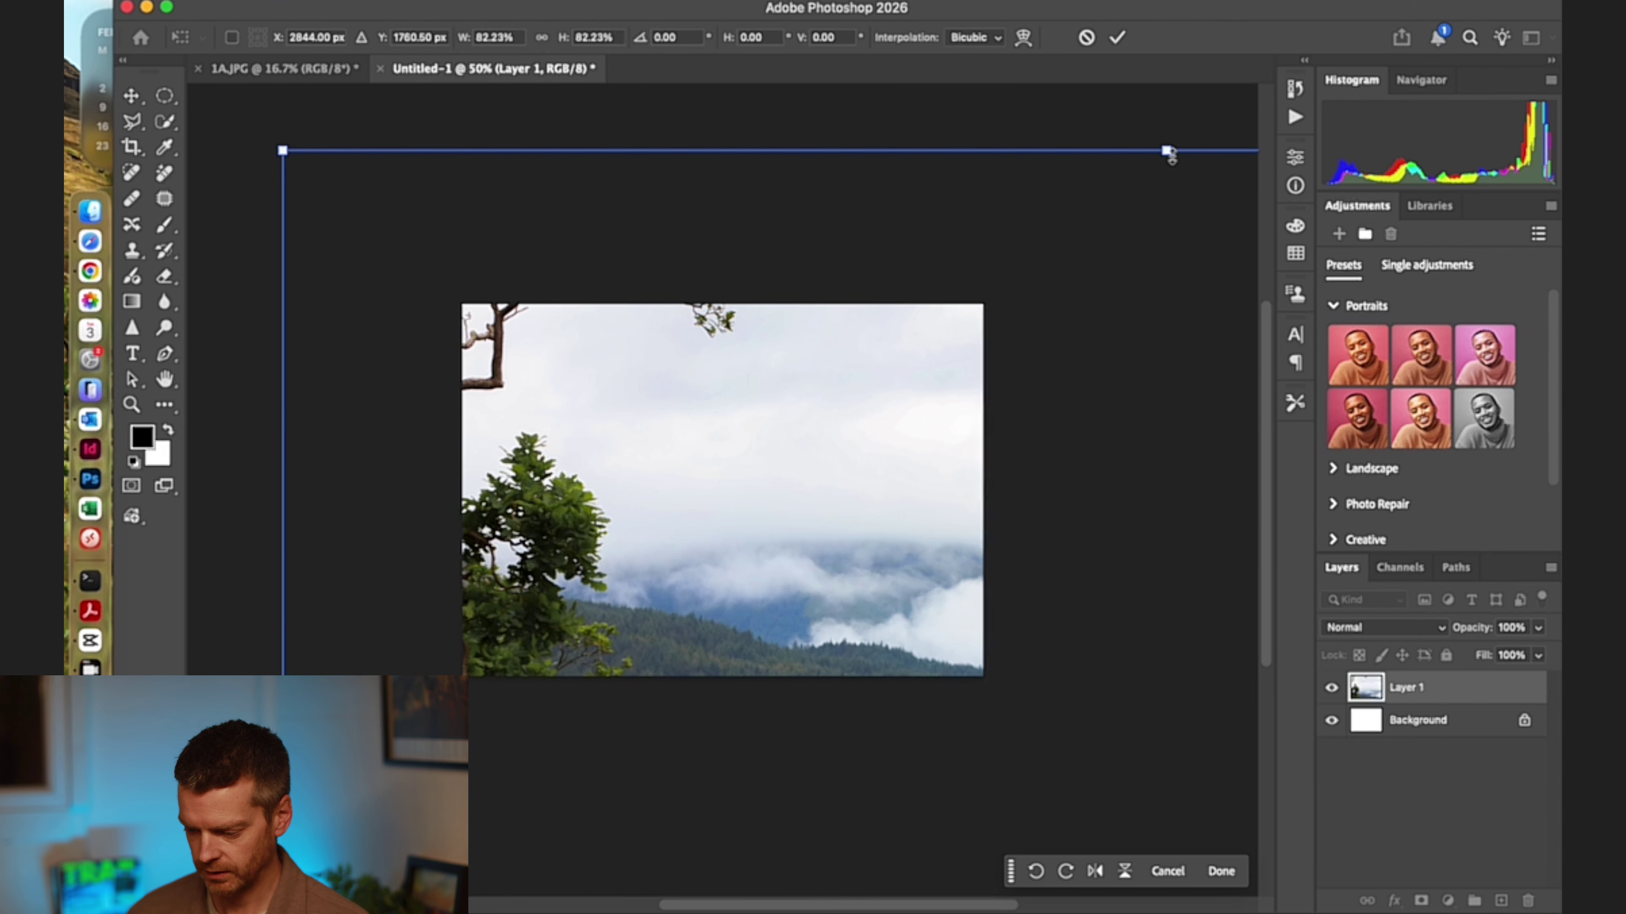
drag(1170, 156, 1165, 601)
drag(1085, 693, 816, 306)
drag(870, 176, 871, 552)
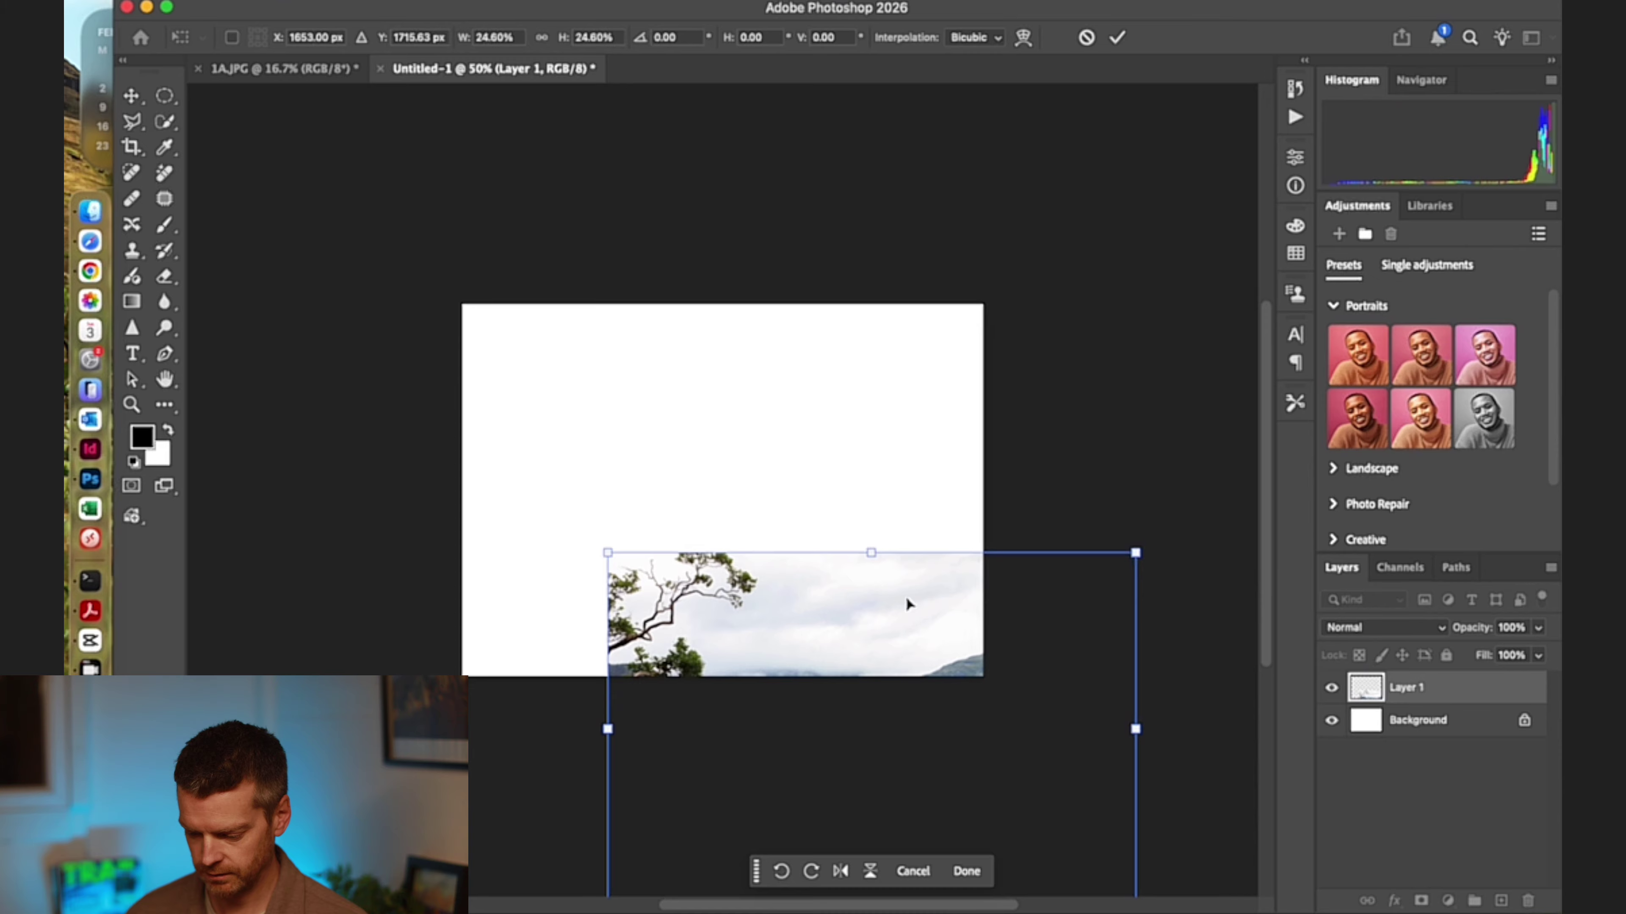
drag(912, 611, 768, 384)
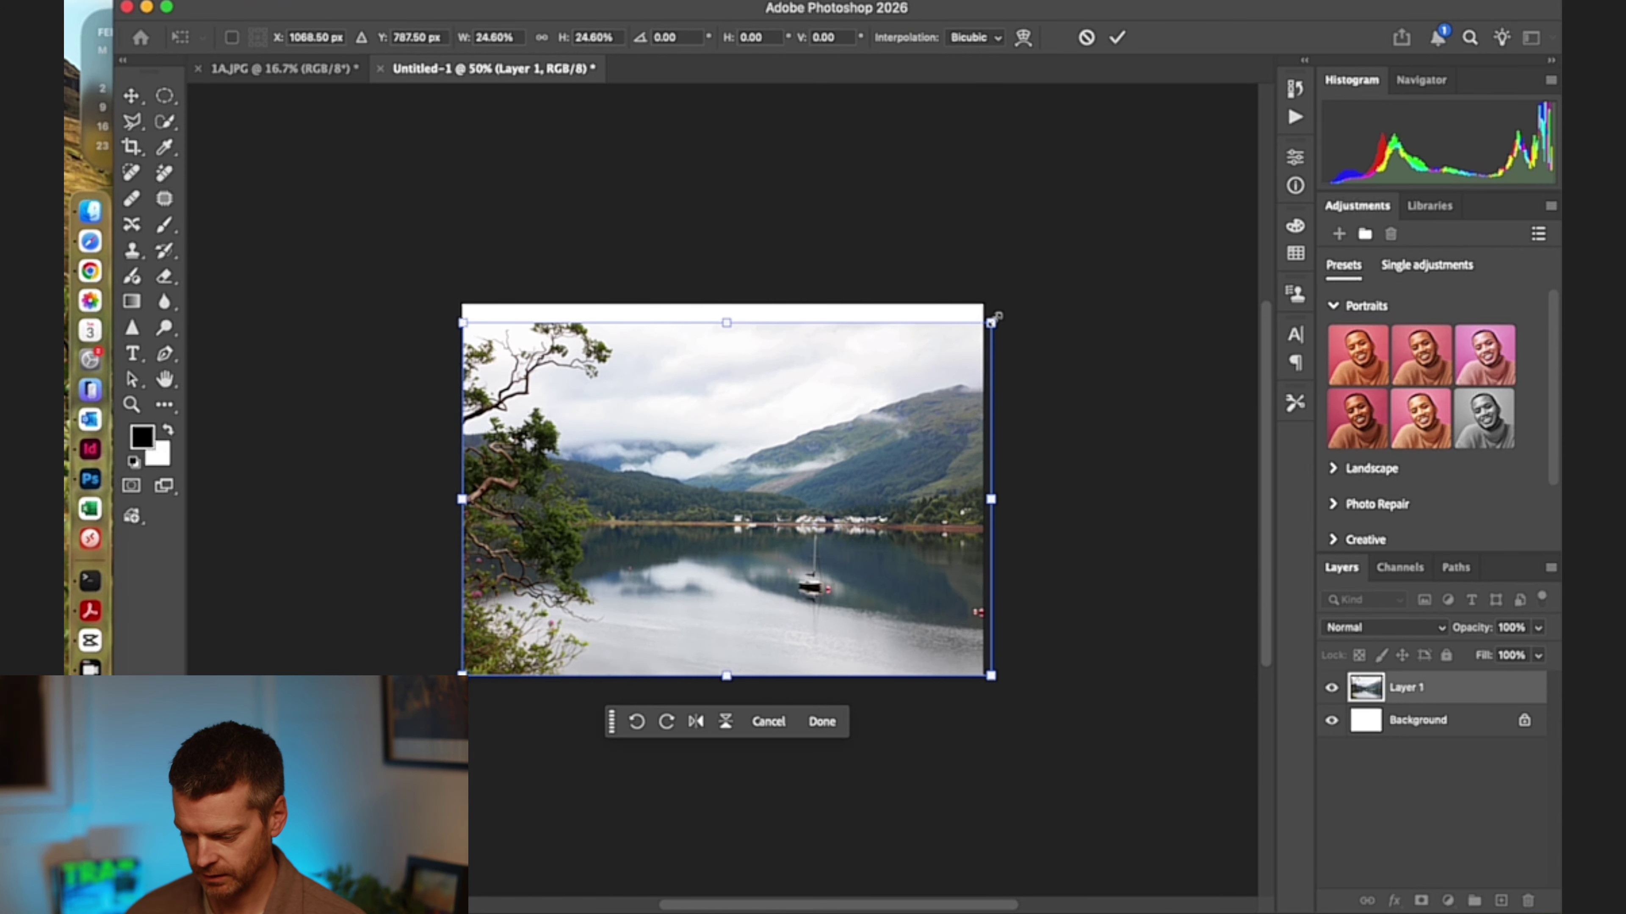
Enlarge the photo to about 27.5% and reposition it so that it covers the whole canvas
drag(996, 316, 1052, 280)
drag(952, 406, 931, 422)
key(super+equal)
key(super+equal)
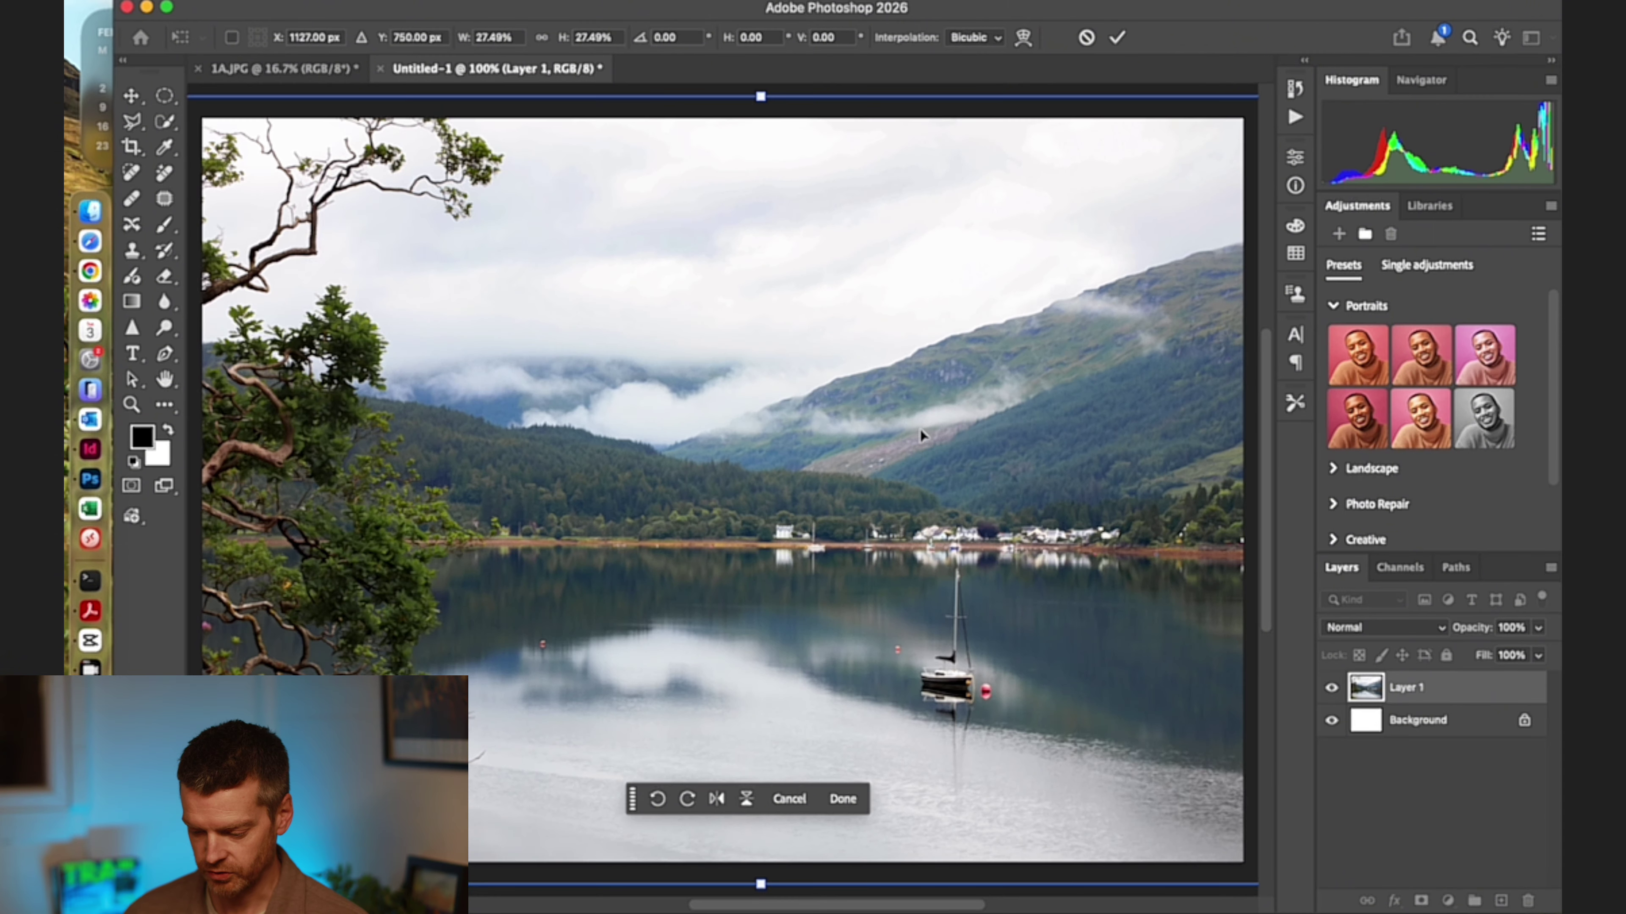
Scale the photo up to about 28.5%, nudge it to refine the framing of the tree and boat, and apply the transform
key(super+minus)
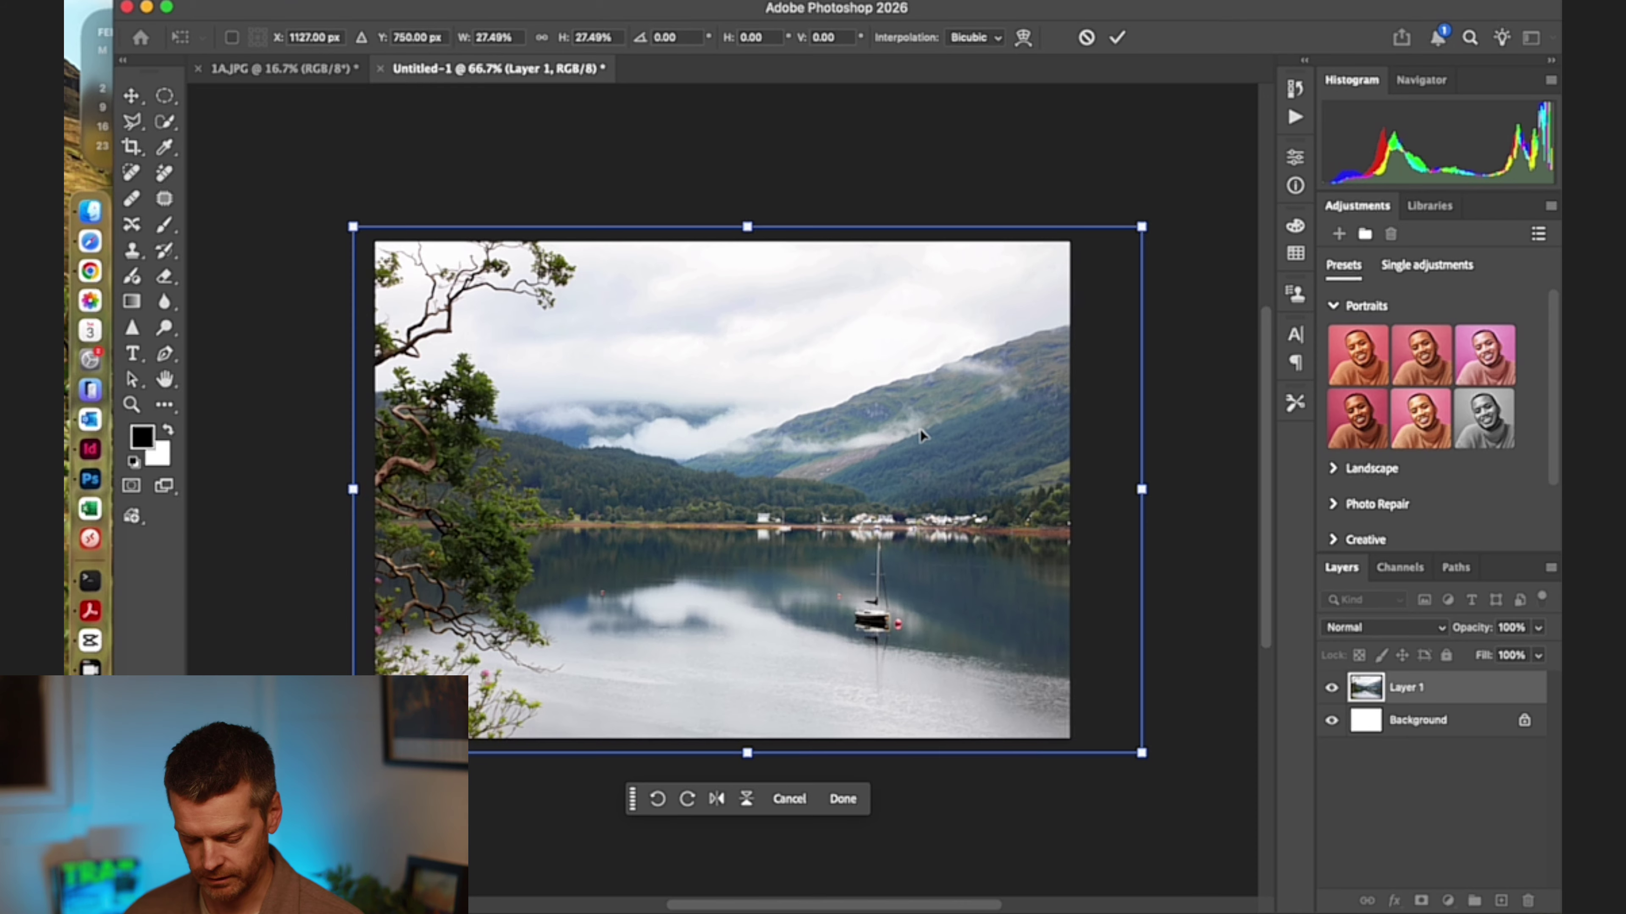
drag(931, 523, 943, 524)
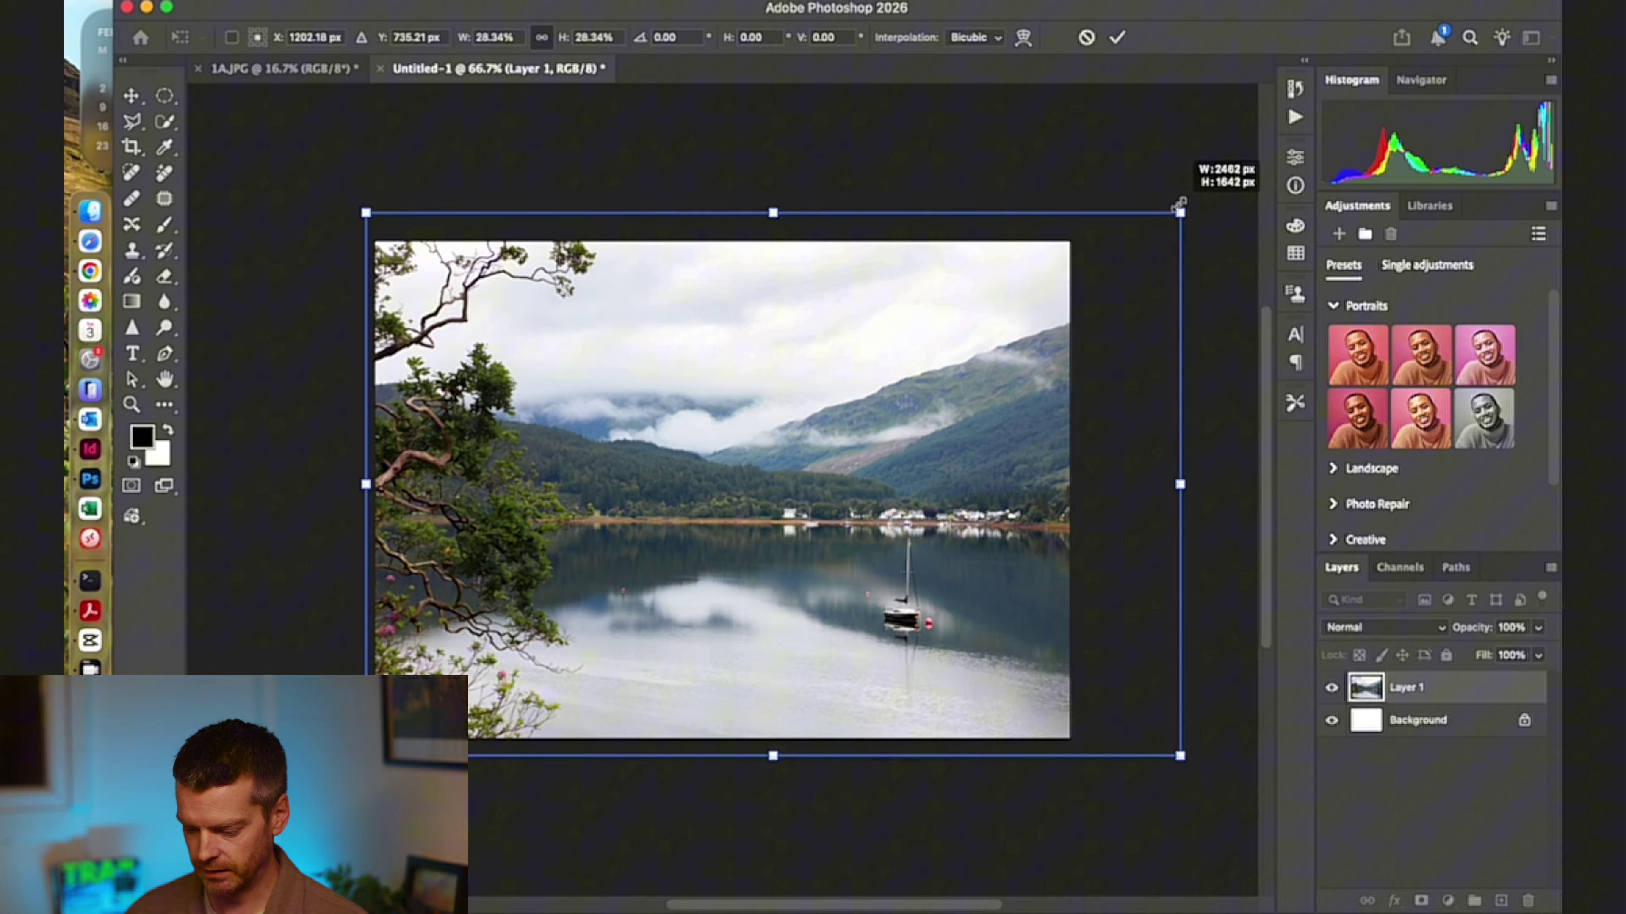
mouse_move(1179, 204)
mouse_down()
mouse_move(1198, 183)
mouse_move(1182, 207)
mouse_up()
mouse_move(1119, 312)
mouse_down()
mouse_move(1118, 337)
mouse_move(1128, 327)
mouse_move(1111, 320)
mouse_up()
key(shift+Up)
key(shift+Up)
key(shift+Right)
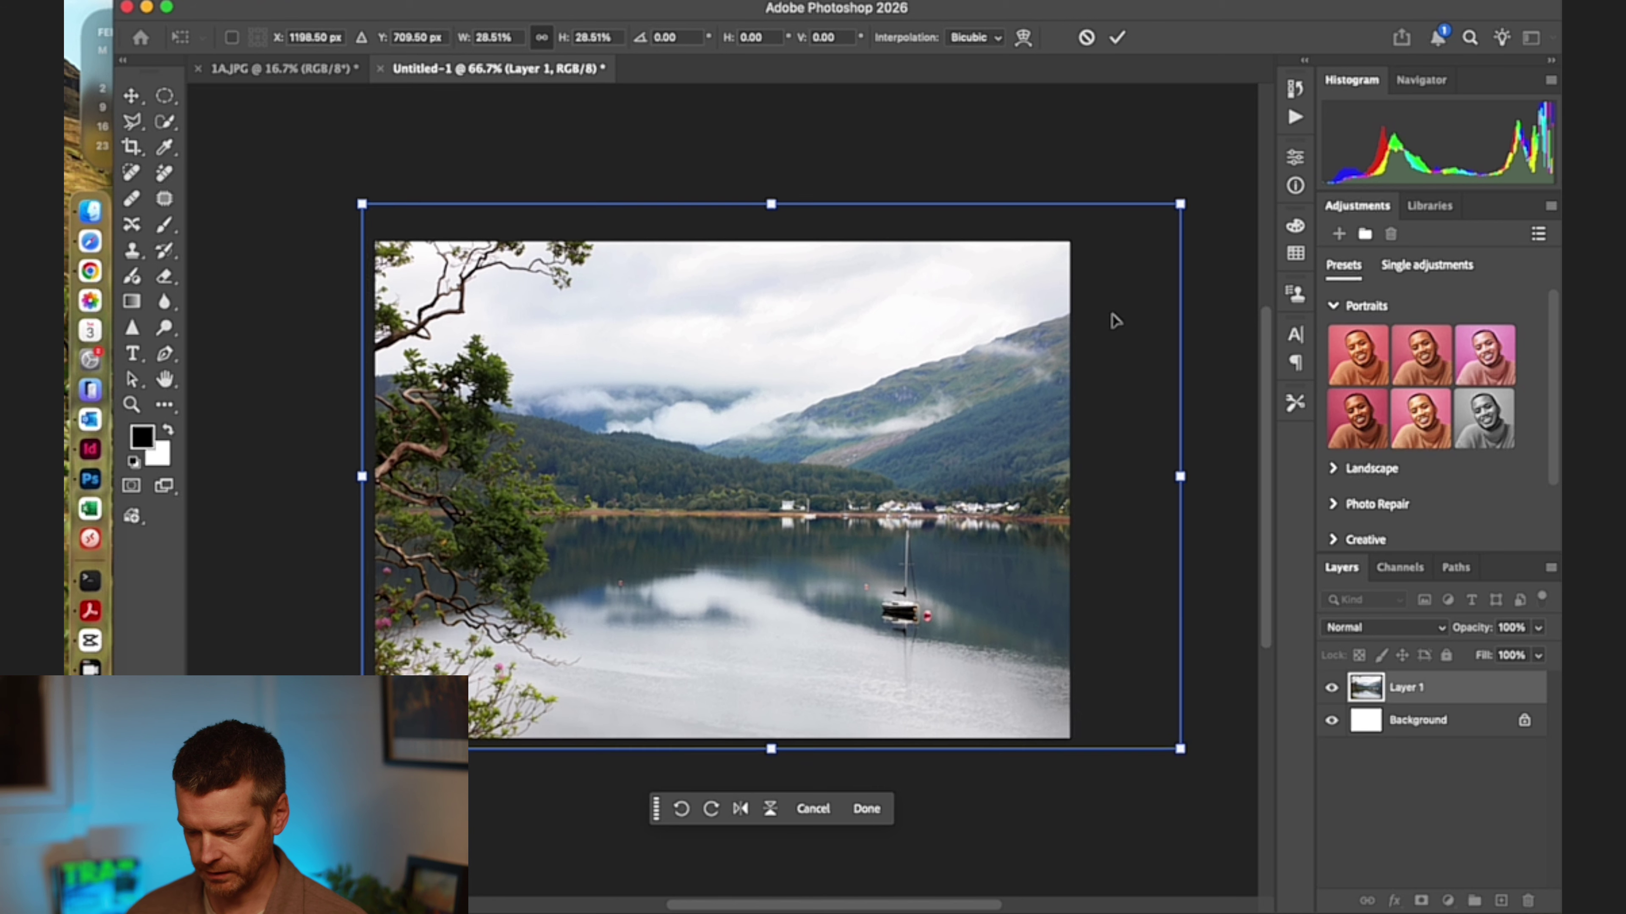
drag(1088, 183, 1071, 176)
key(Return)
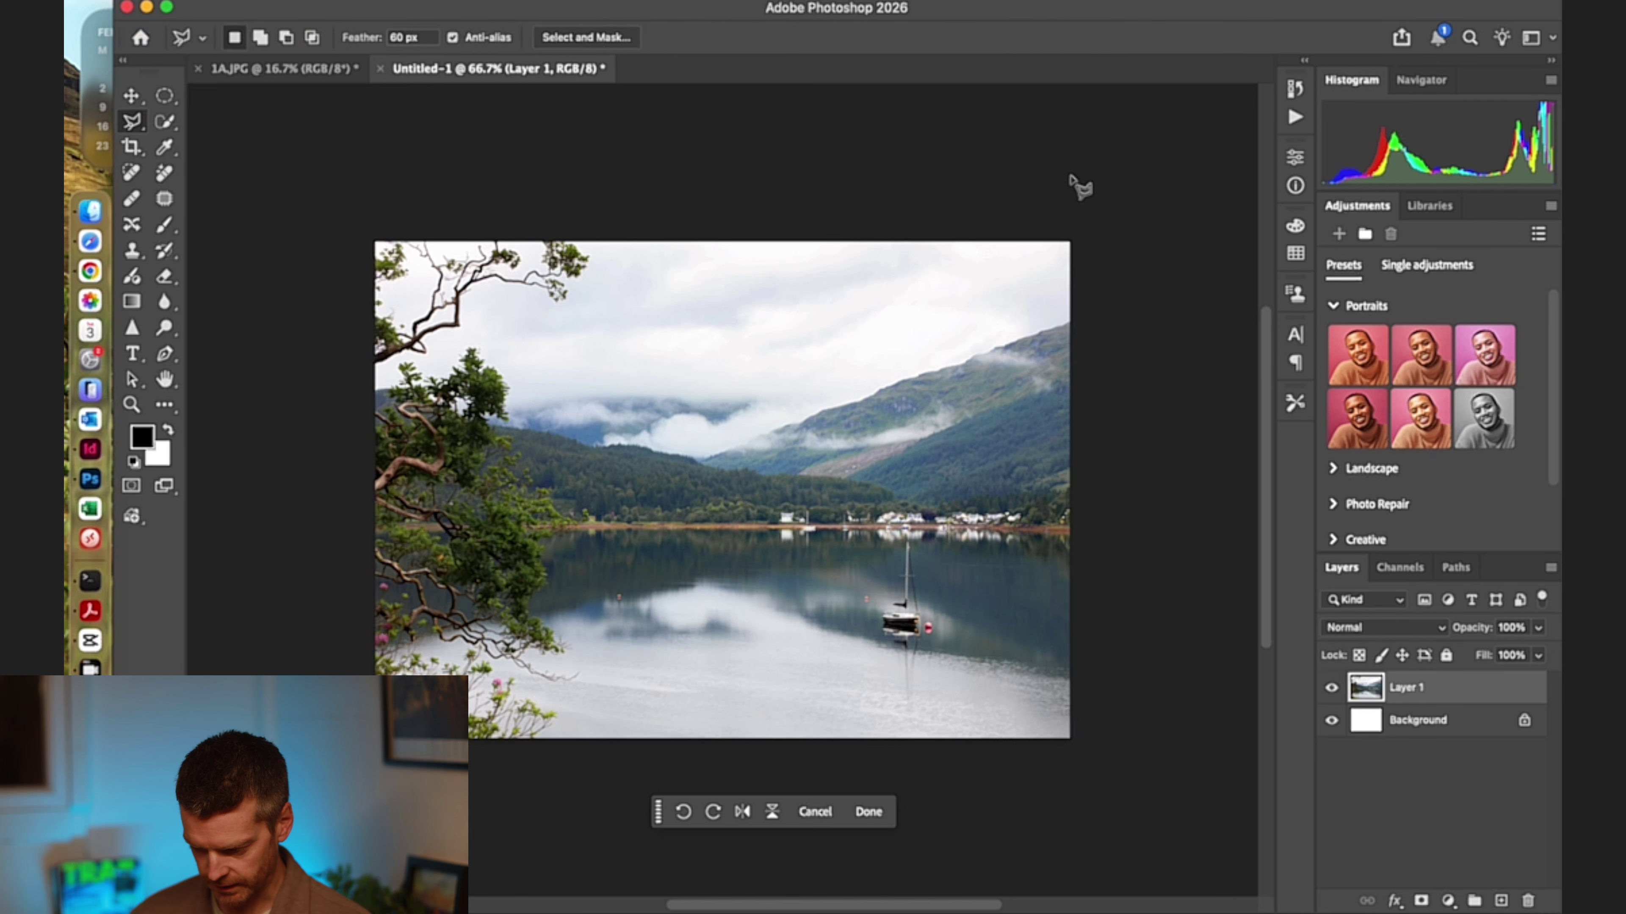
Switch to the Rectangular Marquee tool
click(166, 97)
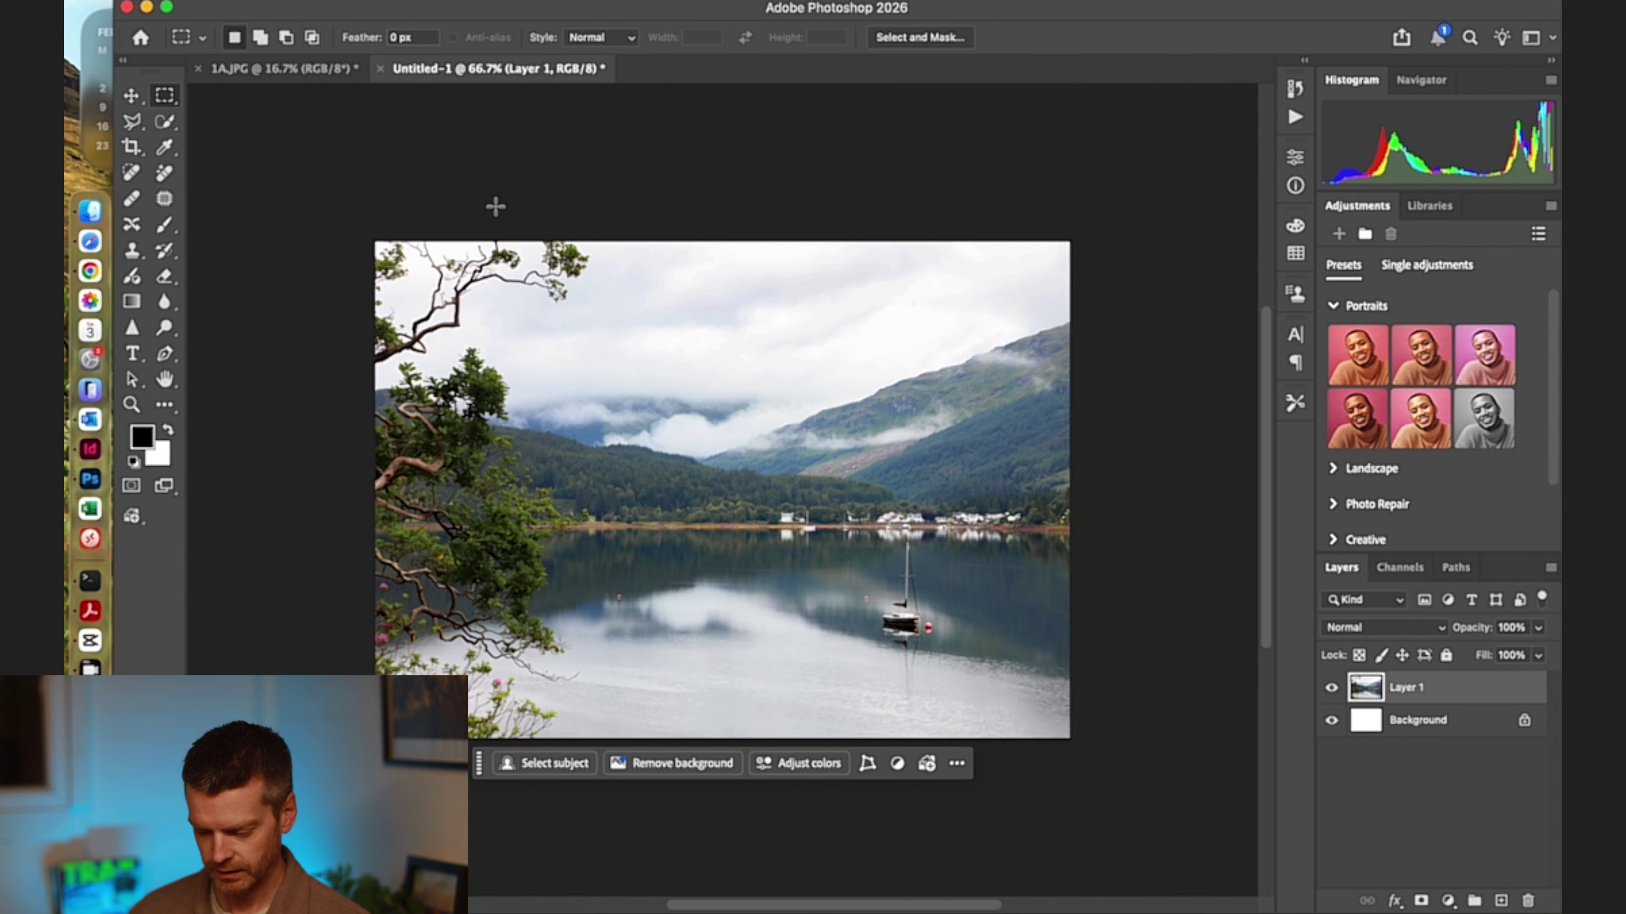